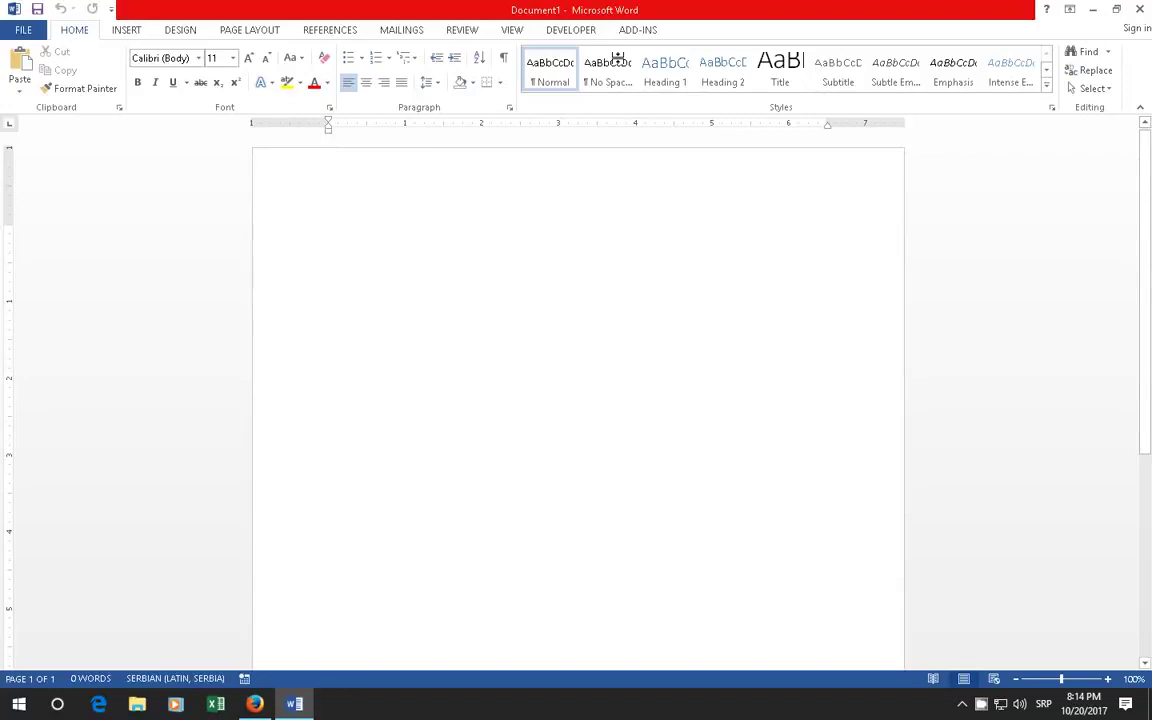
# - Switch the page to landscape orientation and apply Narrow 0.5" margins
pyautogui.click(238, 35)
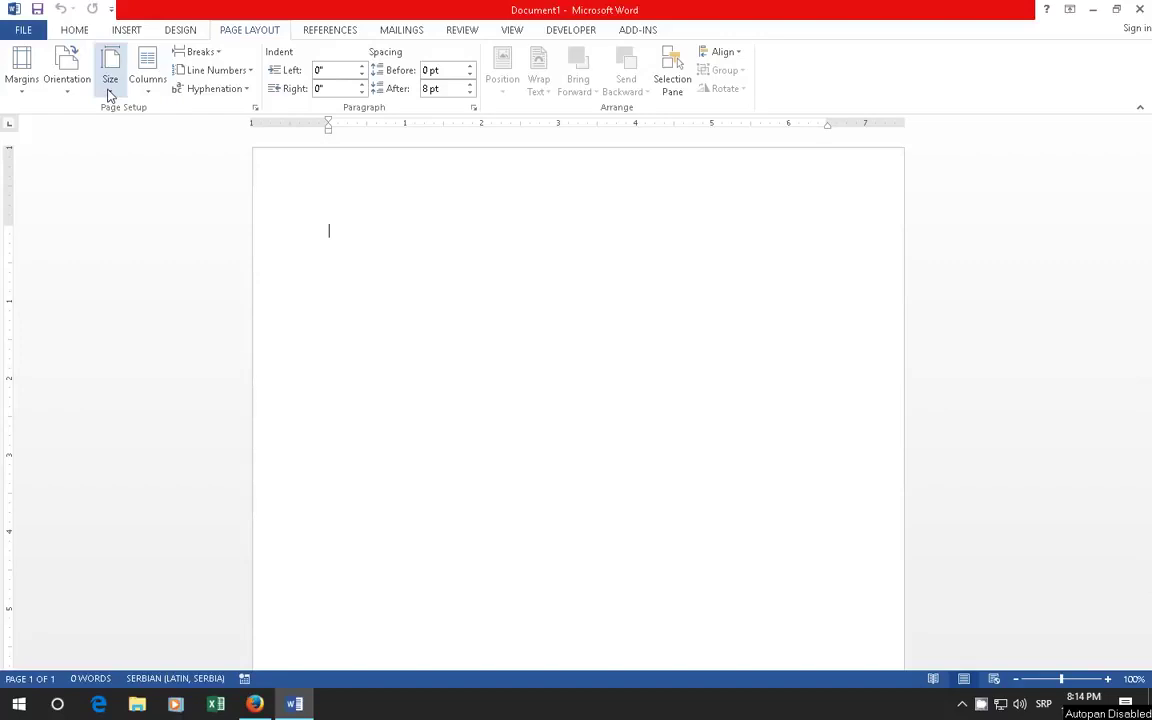
pyautogui.click(71, 94)
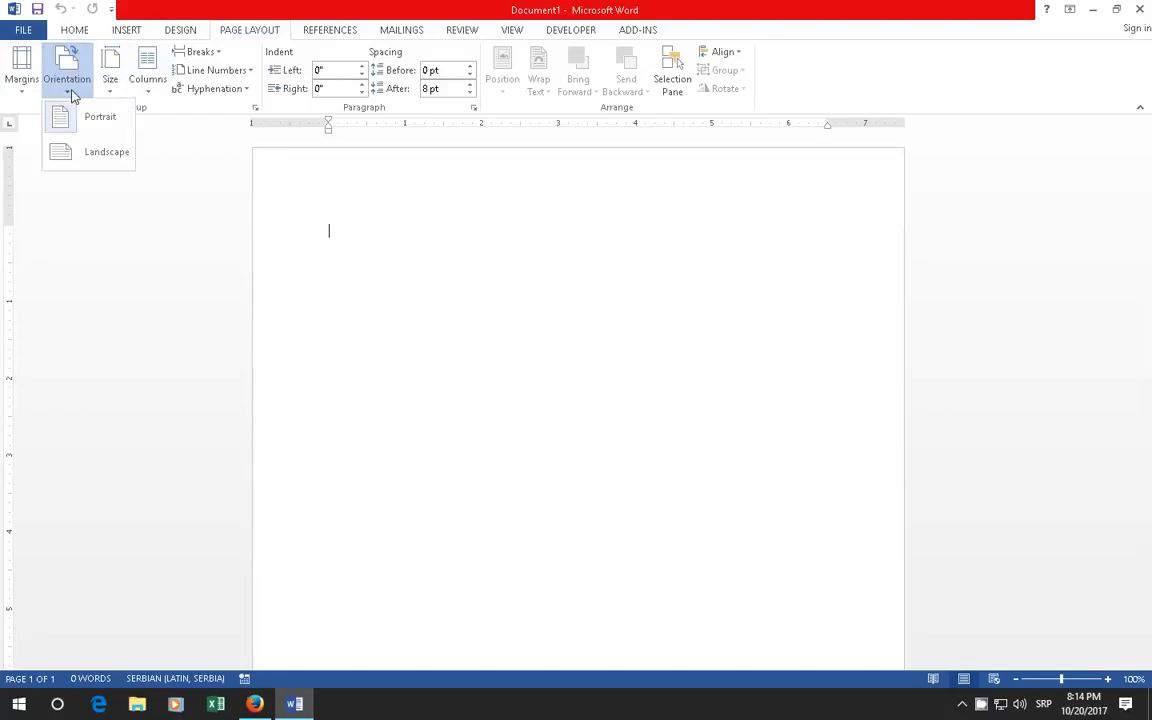
pyautogui.click(98, 157)
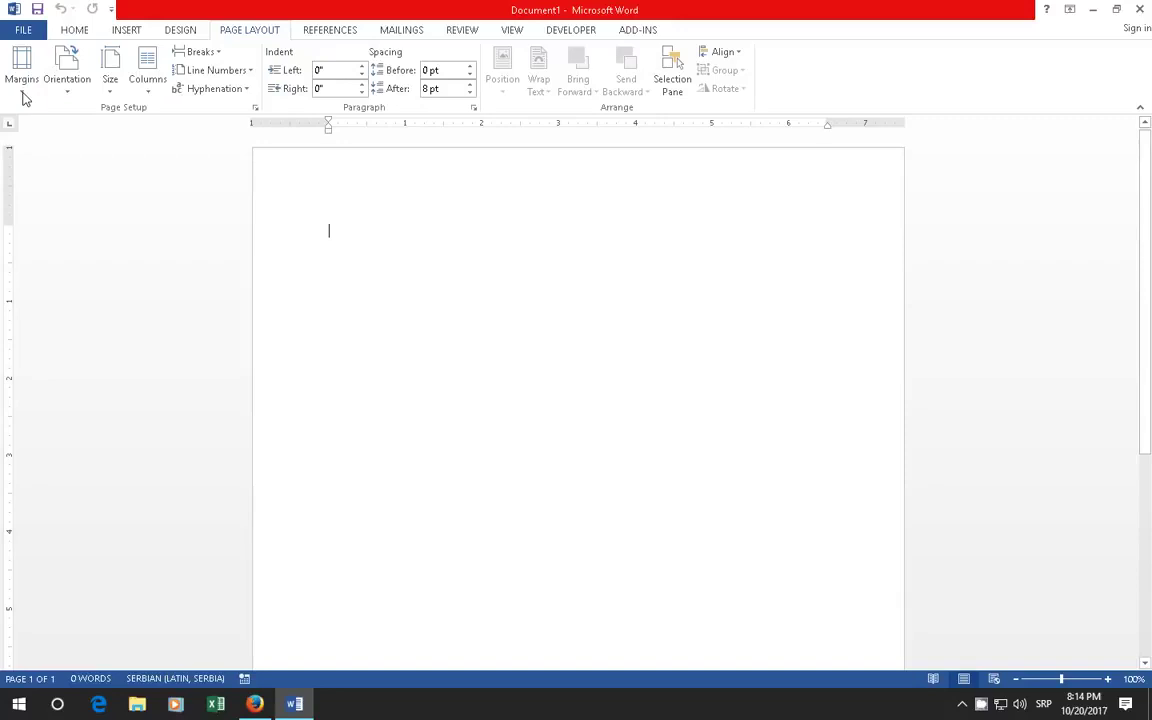
pyautogui.click(24, 95)
pyautogui.click(24, 95)
pyautogui.click(24, 95)
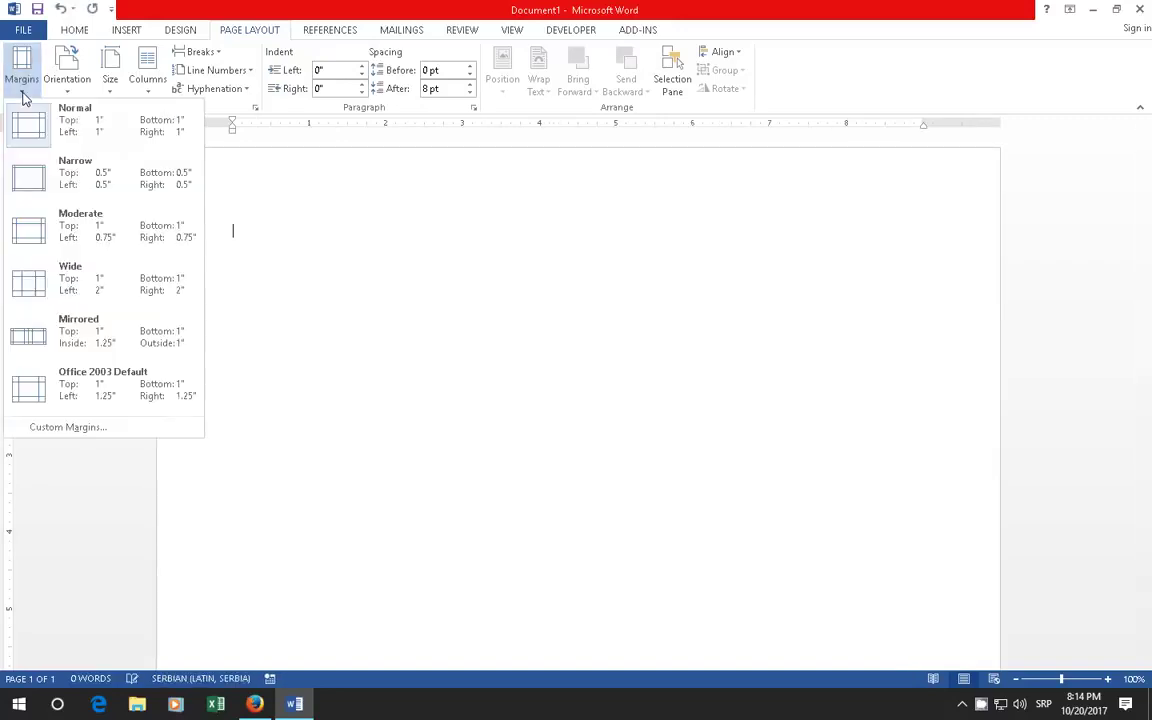
pyautogui.click(26, 158)
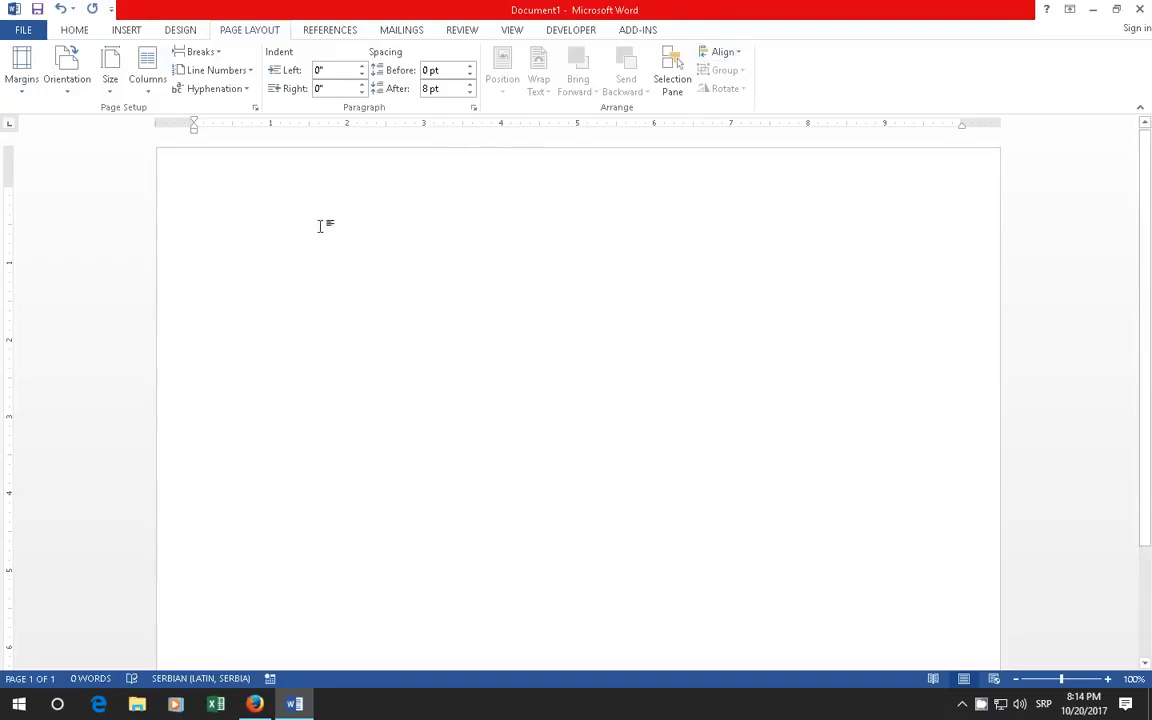
# - Type the title 'Arrange Images Using Tables' and format it as Arial Black, 16 pt
pyautogui.write('A')
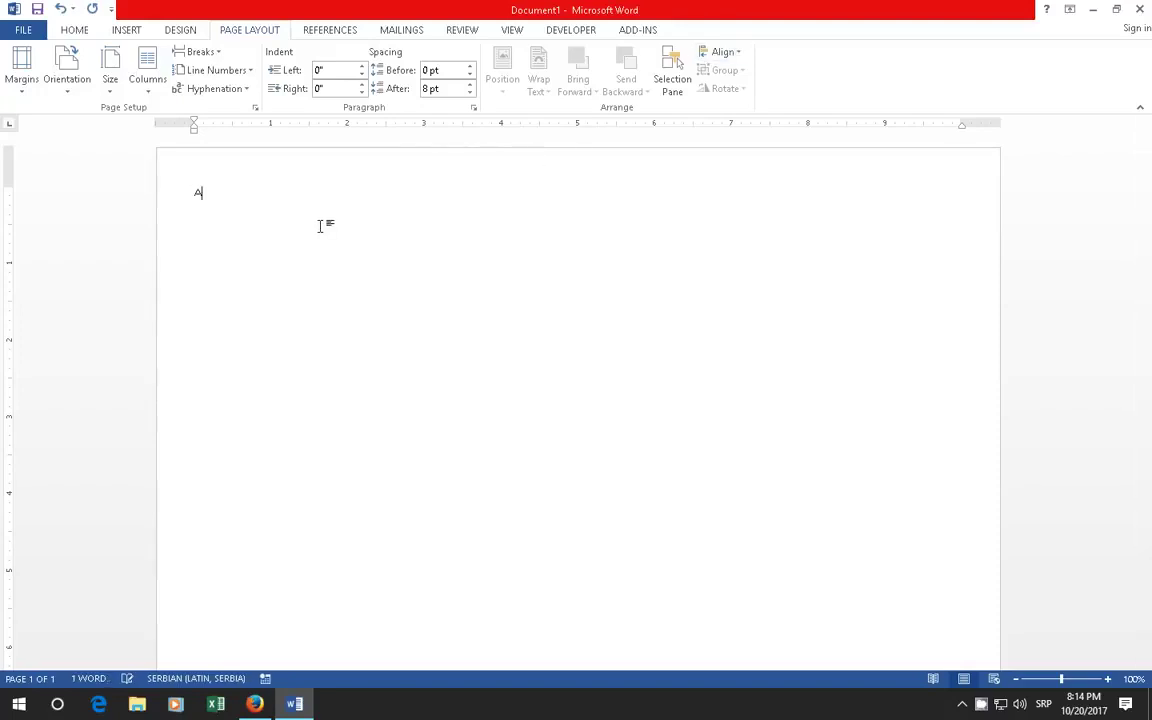
pyautogui.write('rrange Im')
pyautogui.write('ages Using Tables')
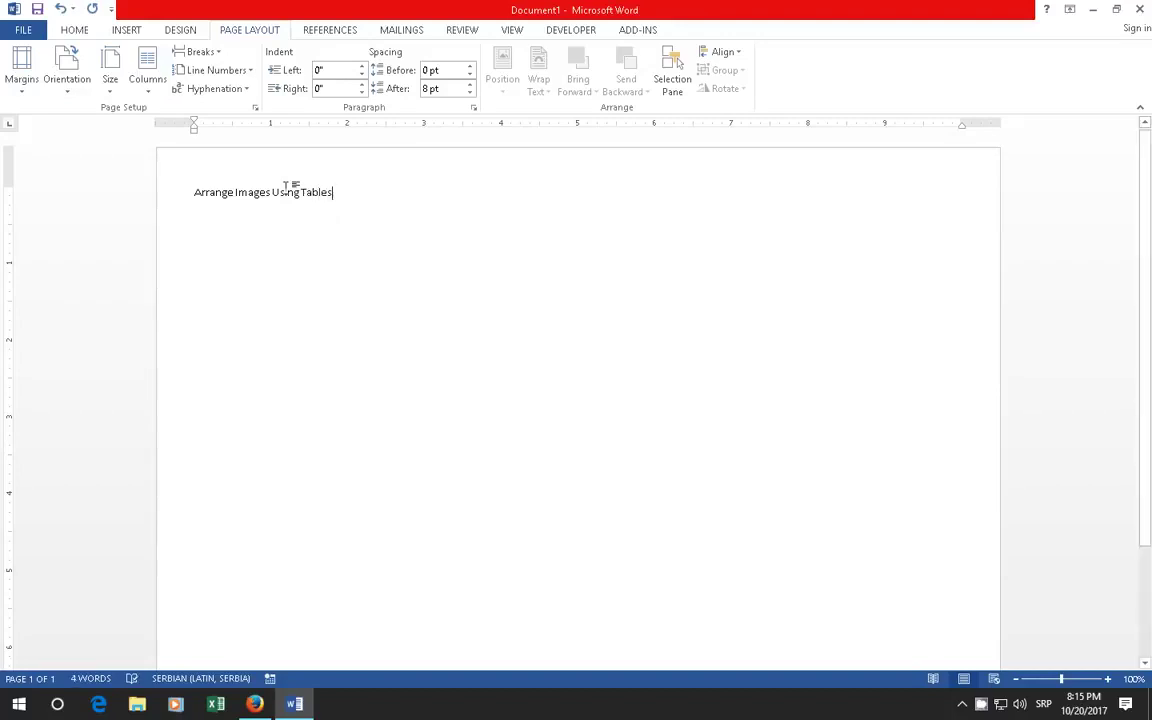
pyautogui.moveTo(324, 181); pyautogui.dragTo(197, 182)
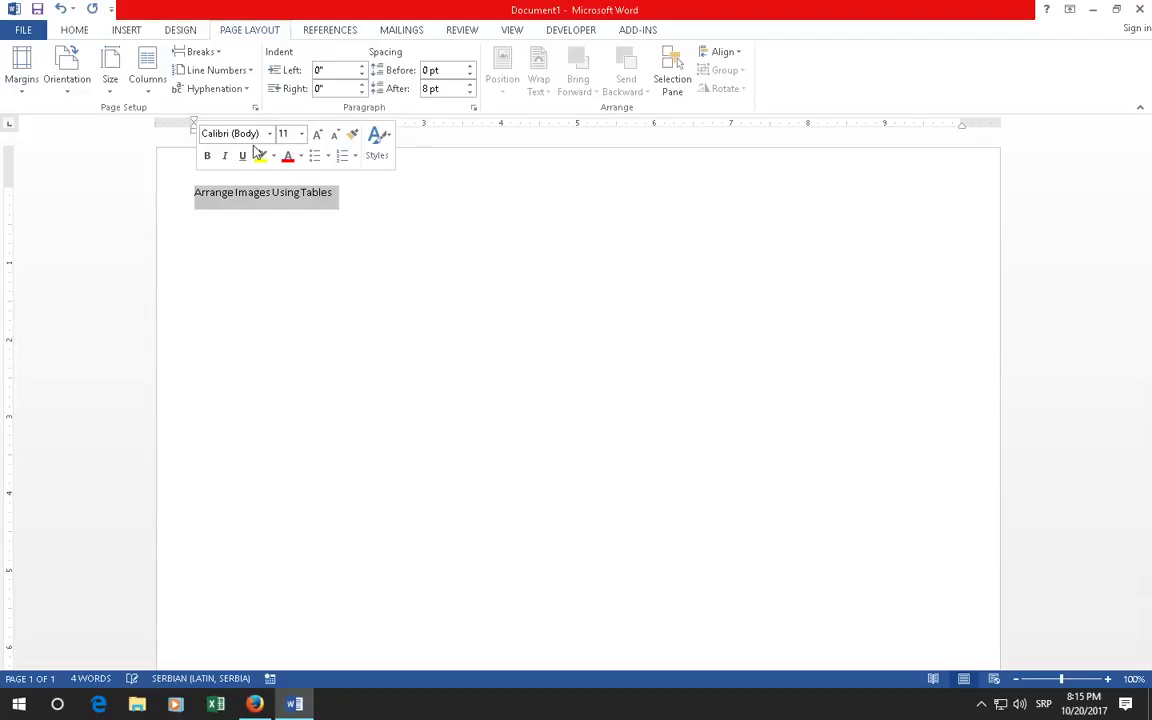
pyautogui.click(88, 32)
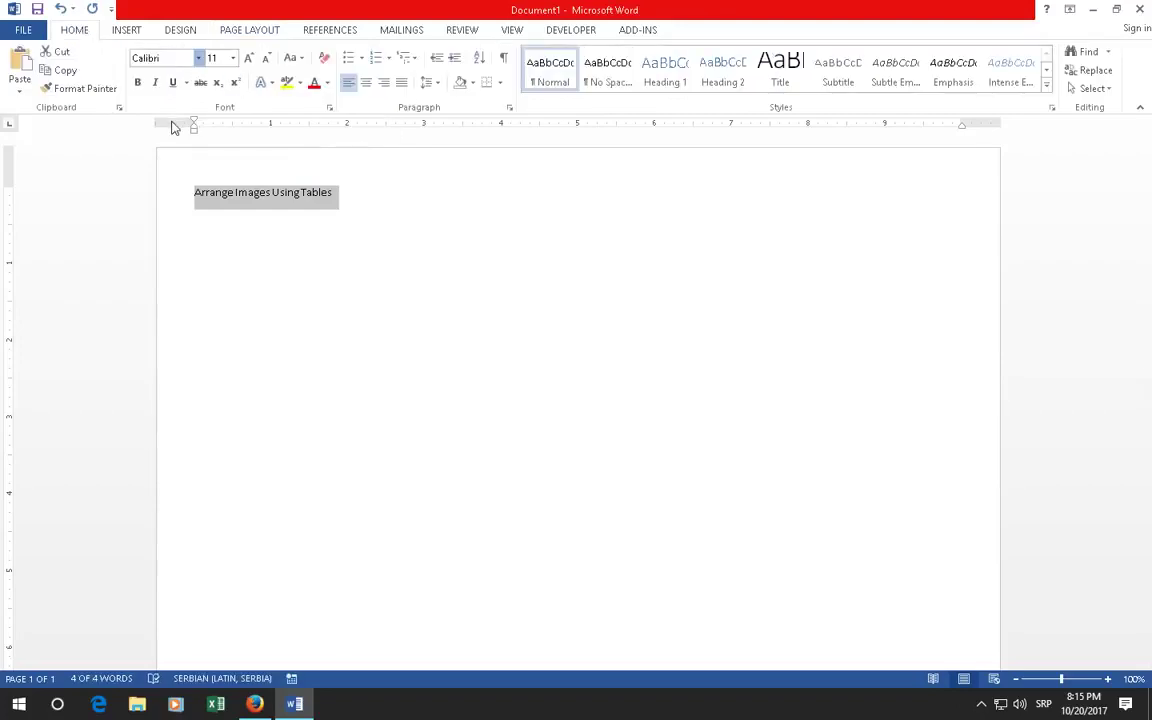
pyautogui.click(198, 58)
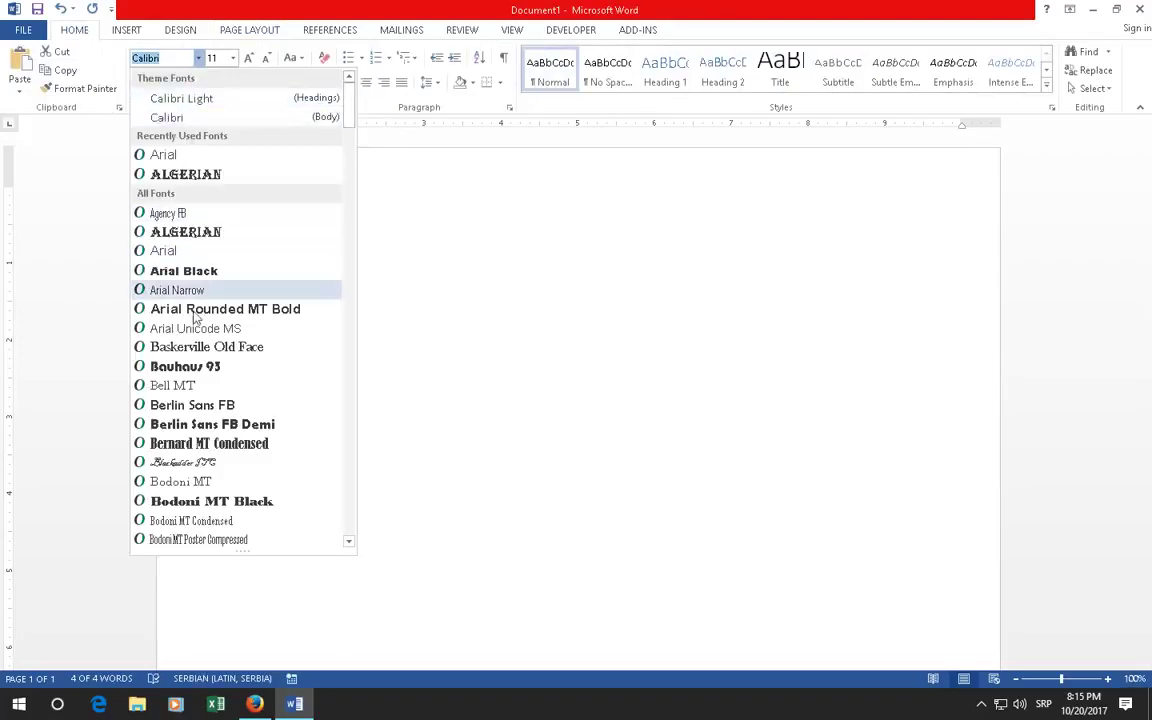
pyautogui.click(198, 271)
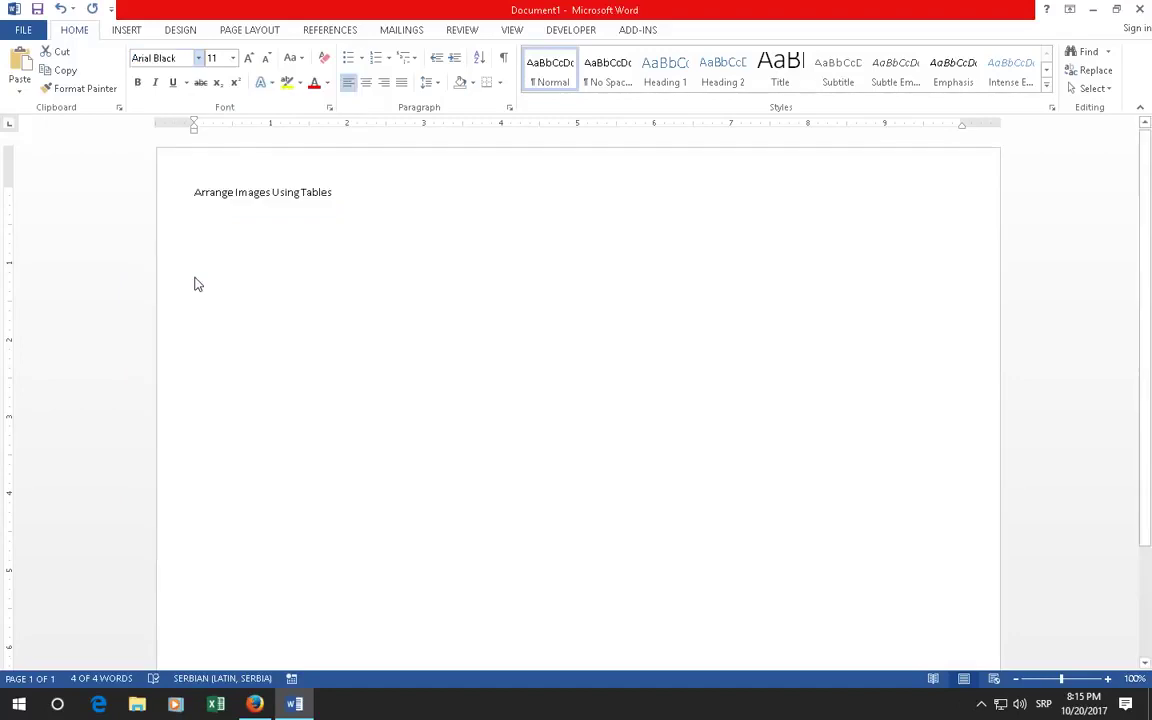
pyautogui.click(232, 58)
pyautogui.click(222, 170)
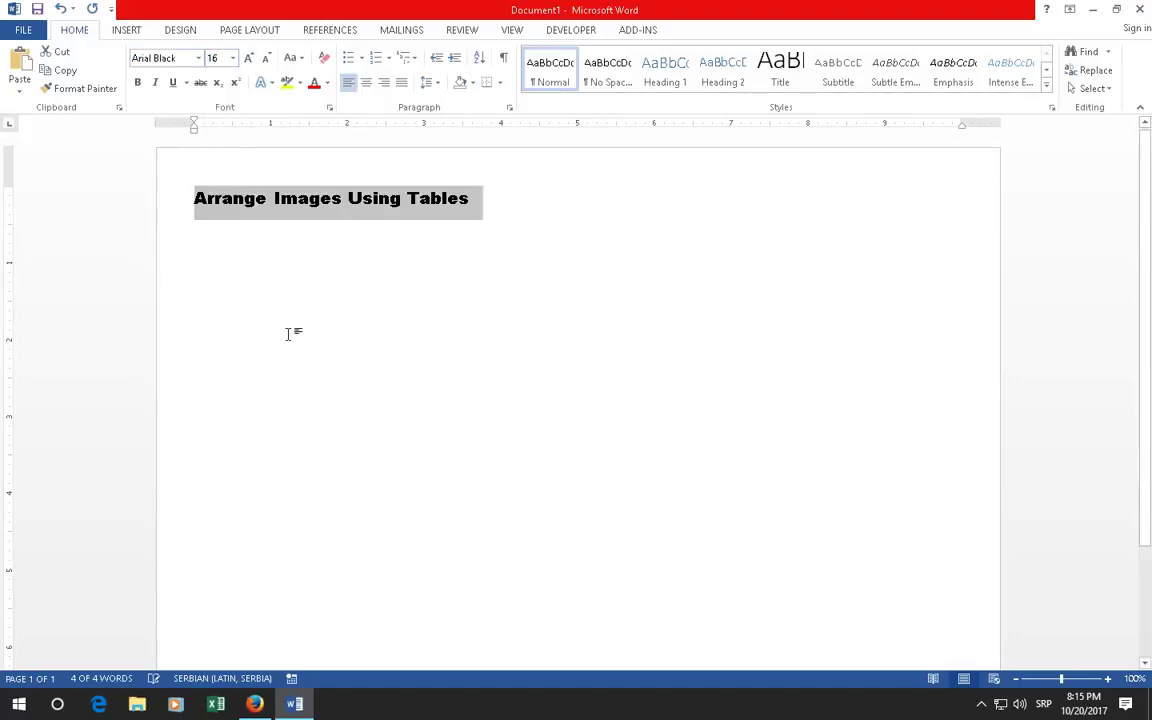
# - Add an empty line below the title
pyautogui.click(229, 249)
pyautogui.click(521, 195)
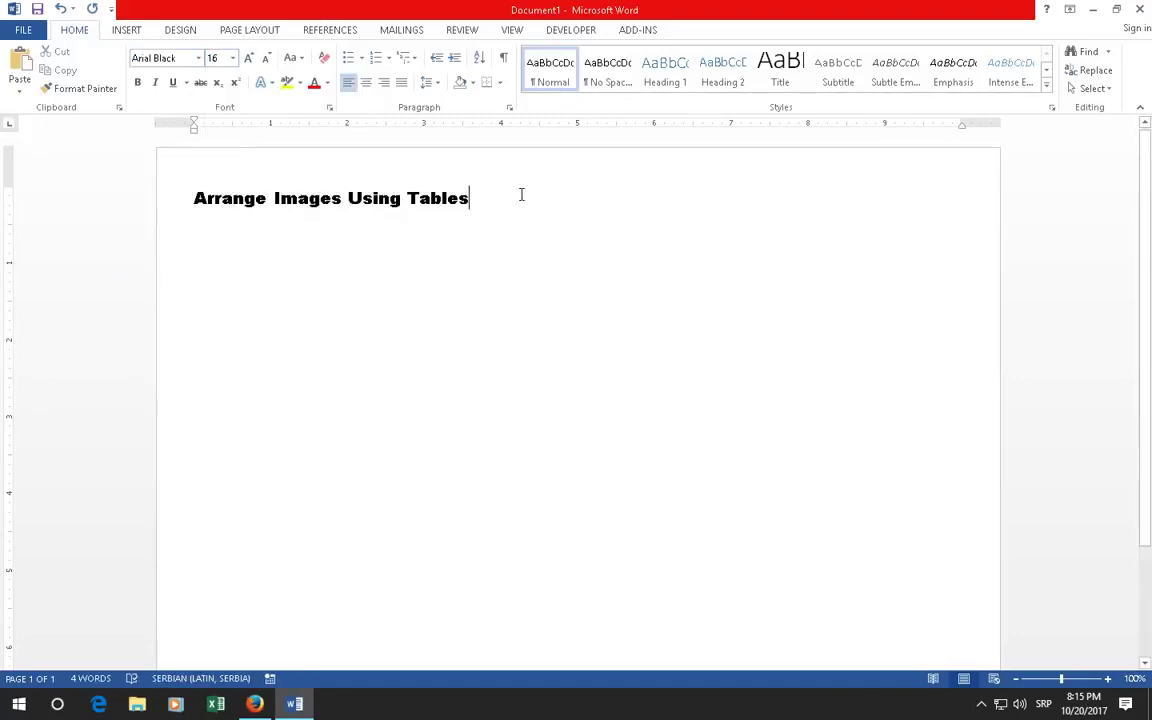
pyautogui.press('Return')
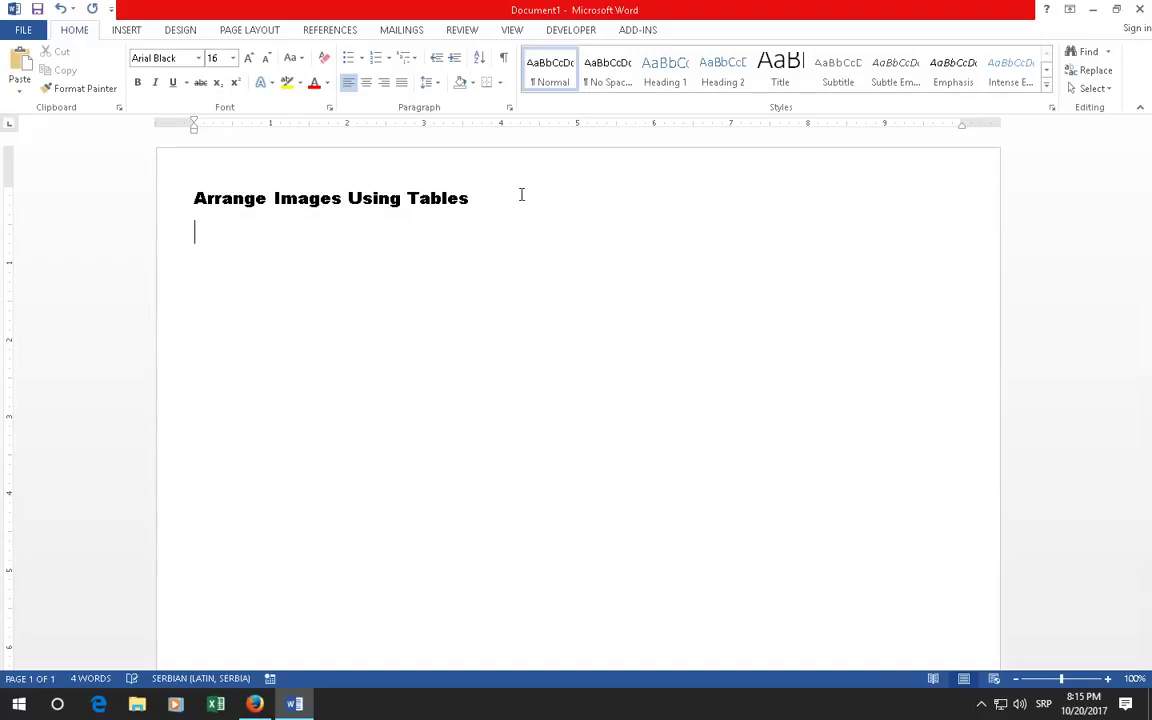
# - Insert a 3x3 table on the line below the title
pyautogui.click(204, 240)
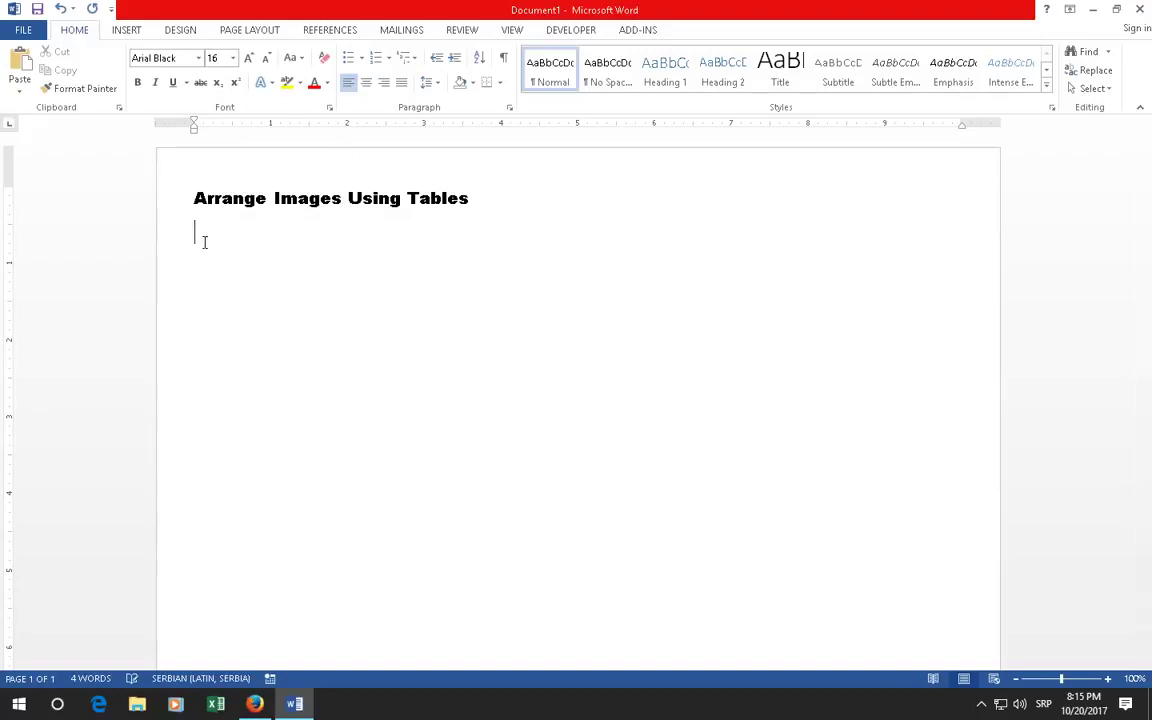
pyautogui.click(127, 32)
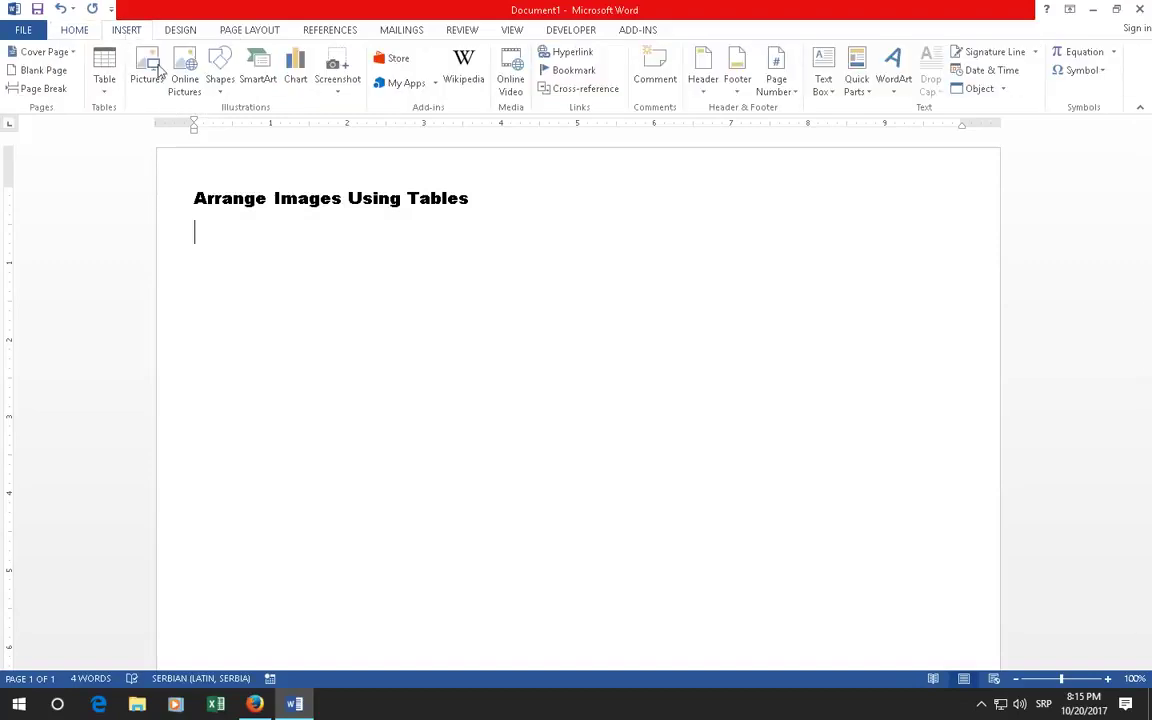
pyautogui.click(104, 84)
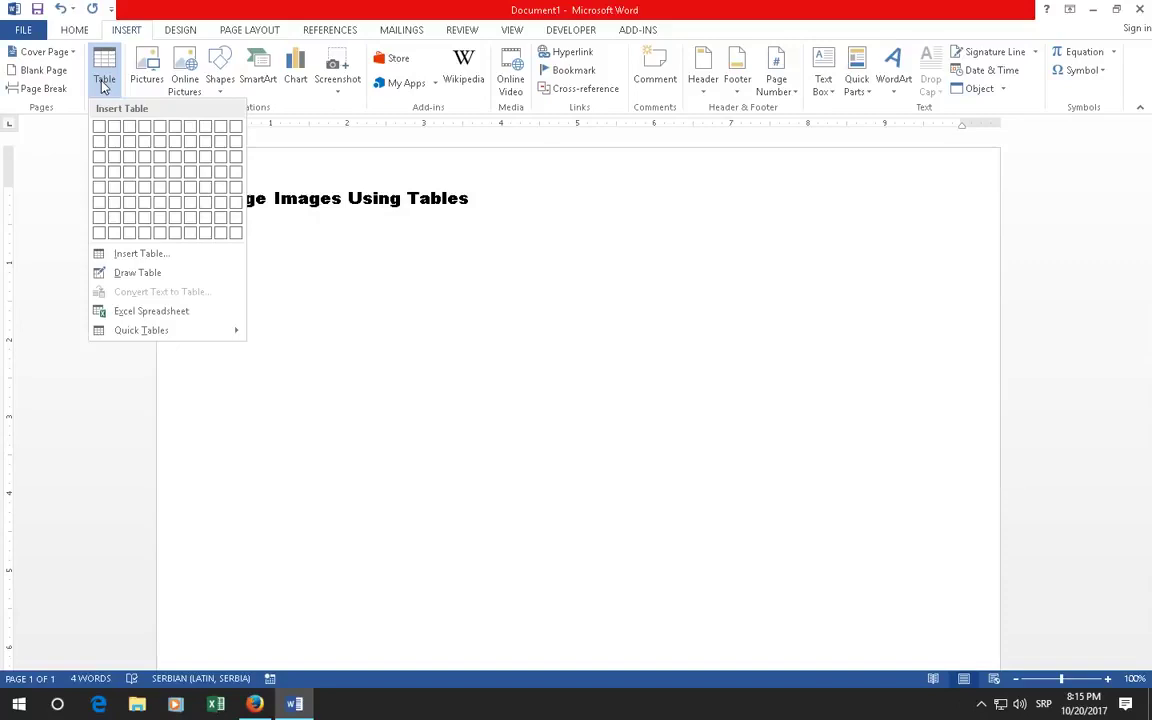
pyautogui.click(128, 163)
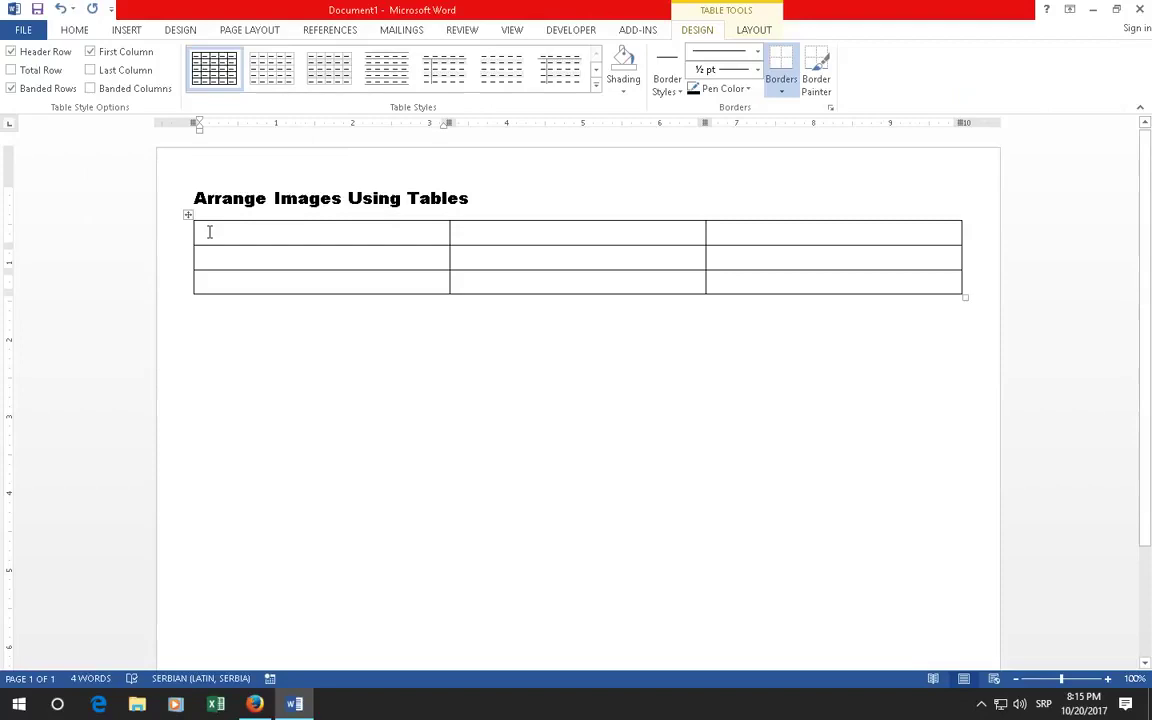
pyautogui.moveTo(209, 232); pyautogui.dragTo(808, 266)
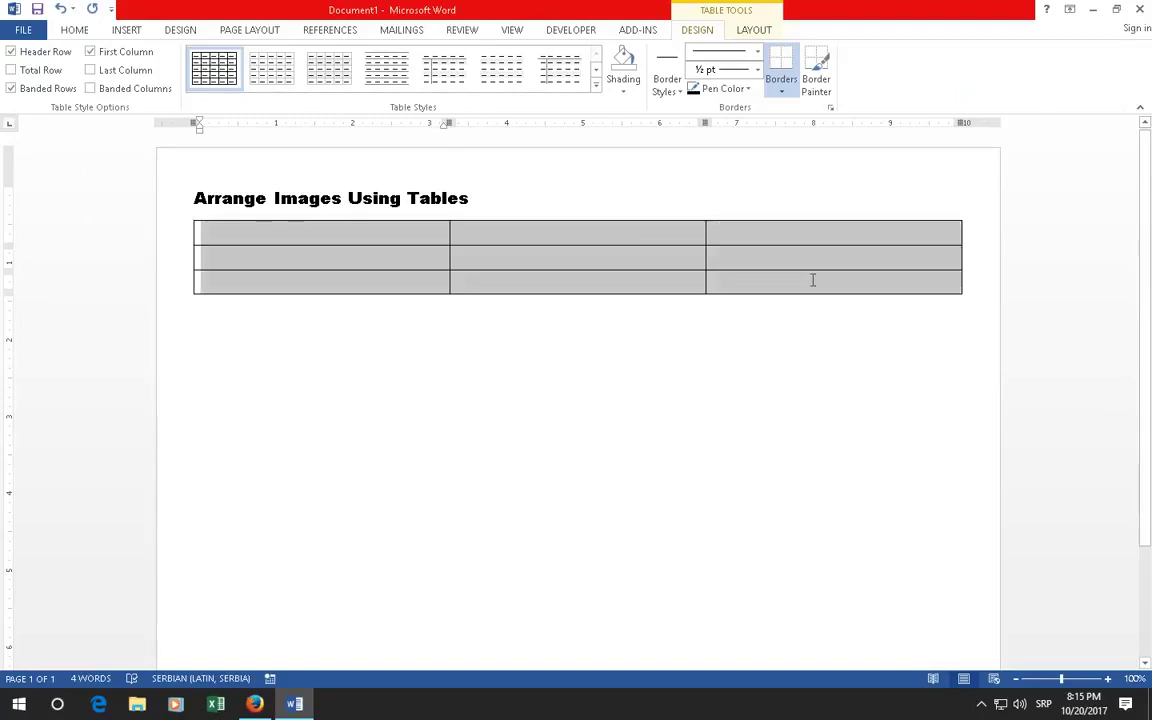
pyautogui.click(832, 244)
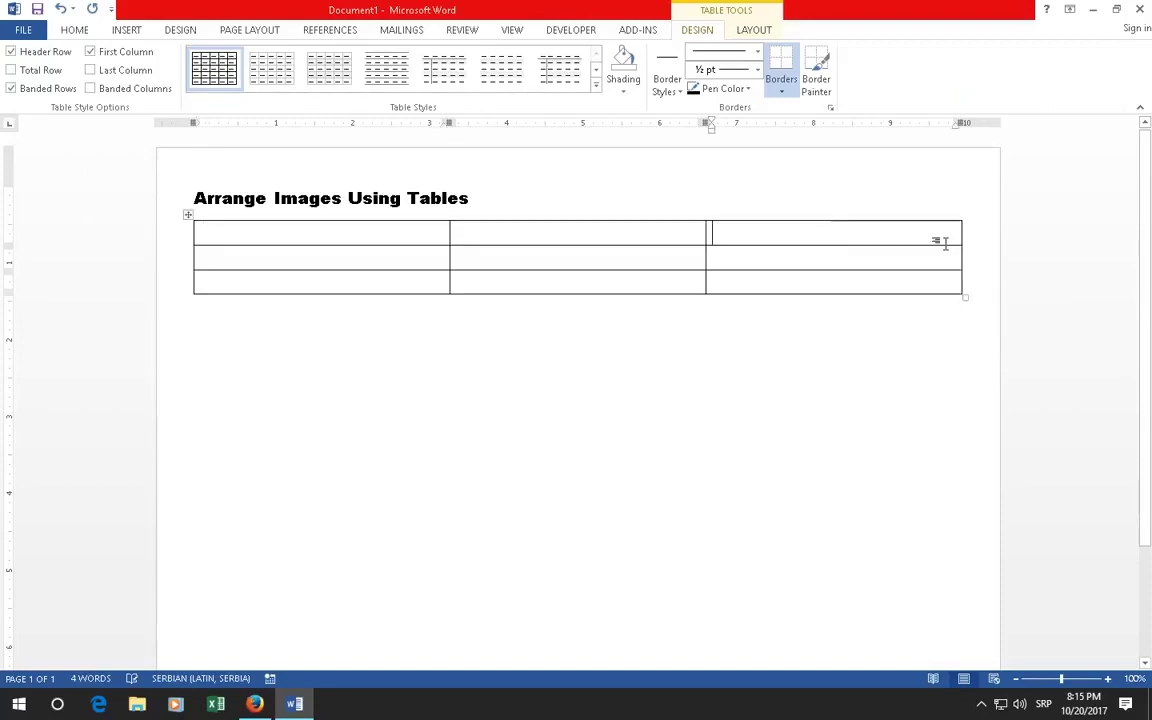
# - Restore the Word window, move it left, and open the desktop pics folder
pyautogui.click(1115, 10)
pyautogui.moveTo(704, 38); pyautogui.dragTo(629, 38)
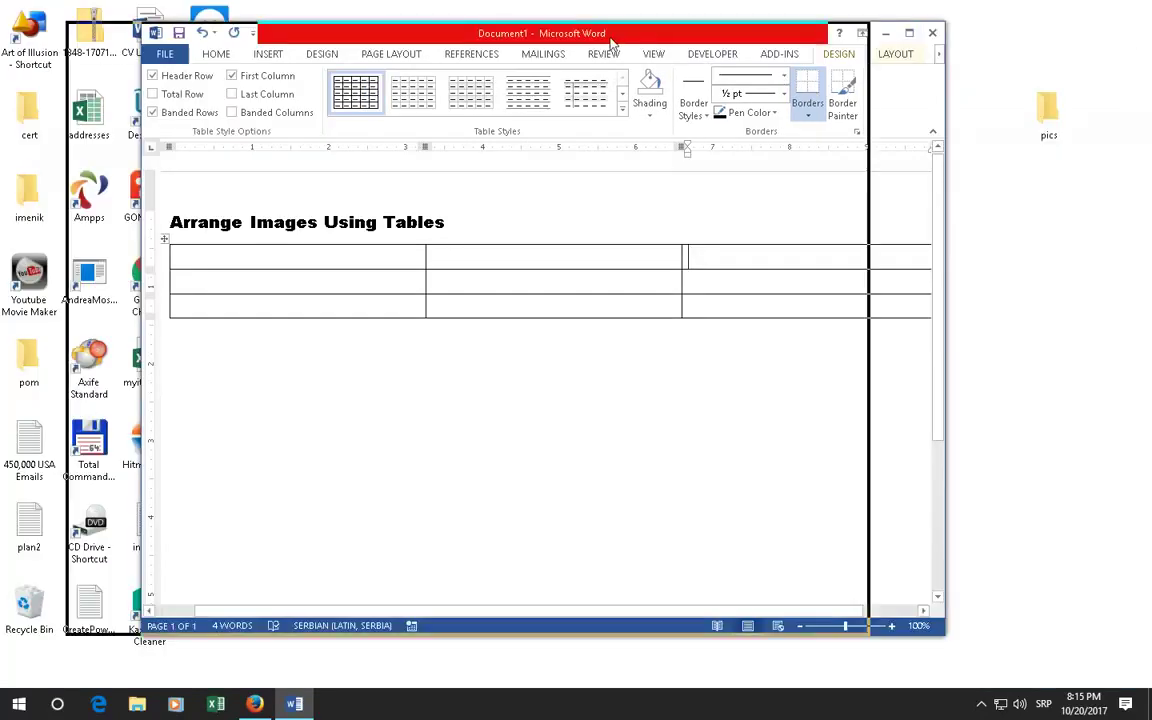
pyautogui.click(1052, 113)
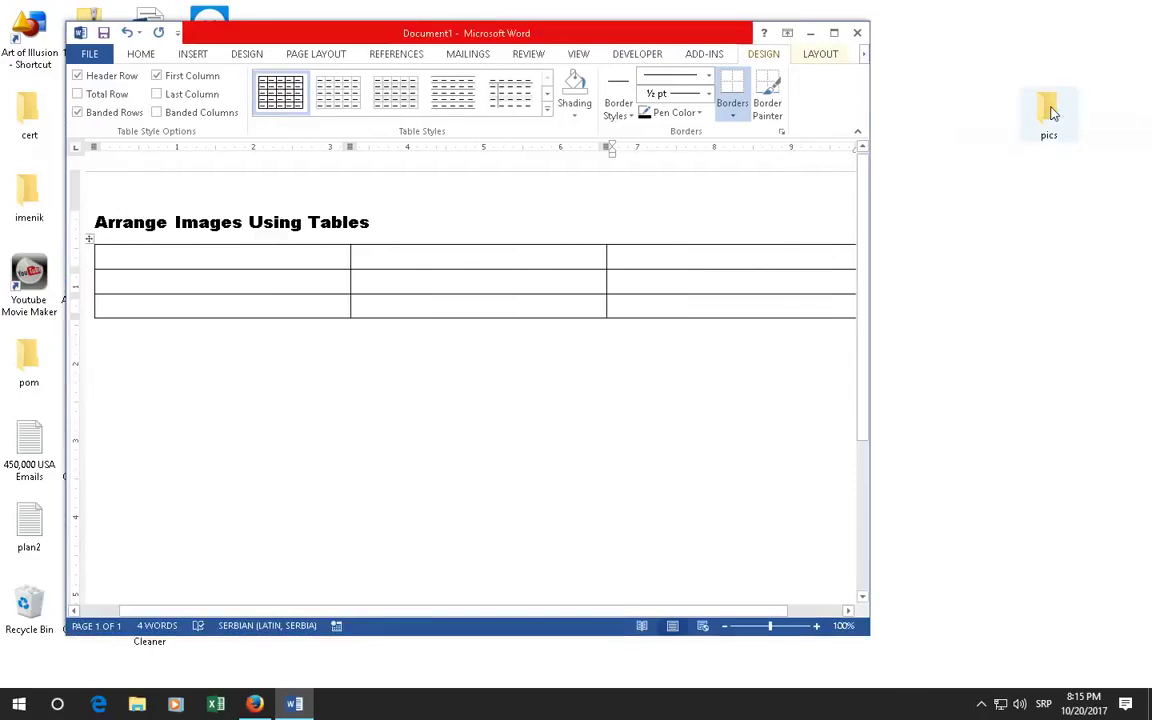
pyautogui.doubleClick(1052, 113)
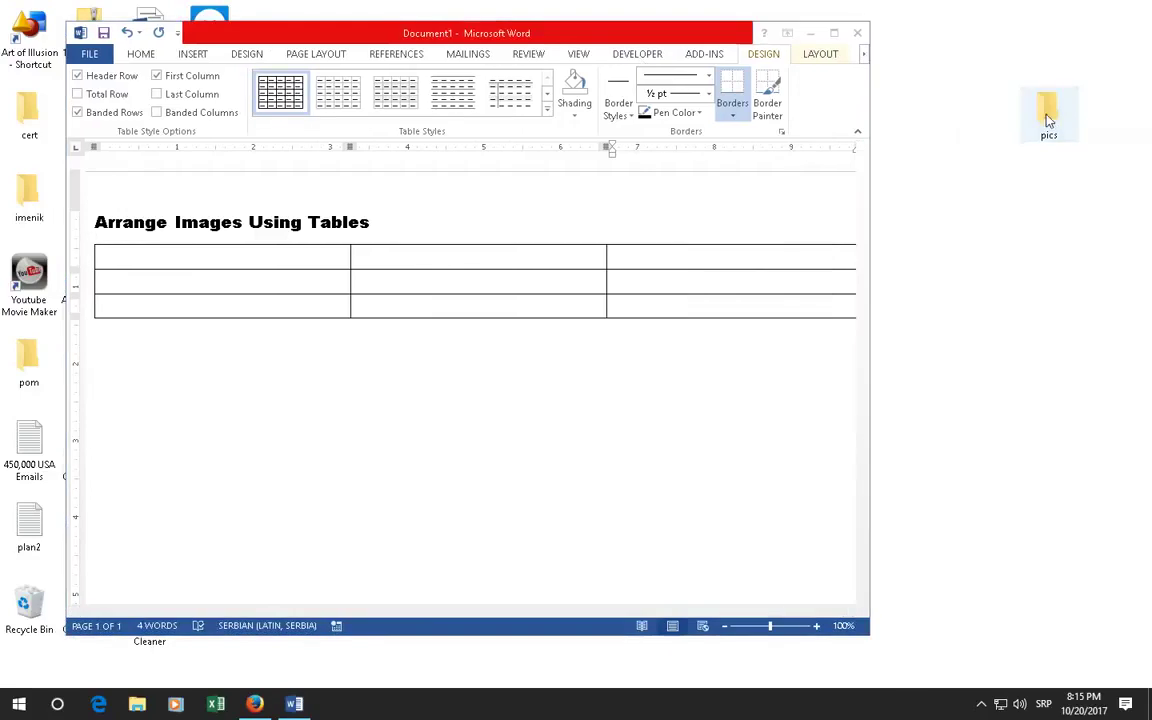
pyautogui.doubleClick(1048, 118)
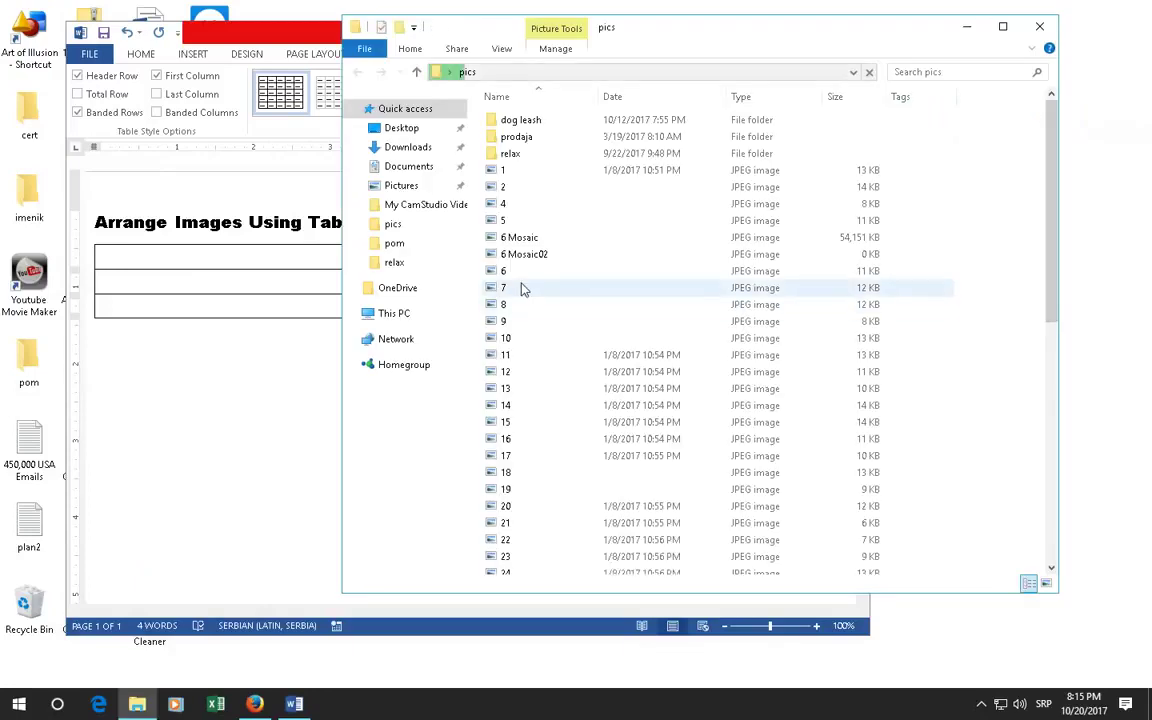
# - Drag images 6, 7 (bear) and 8 (zebras) from the pics folder into the first table cell
pyautogui.click(505, 273)
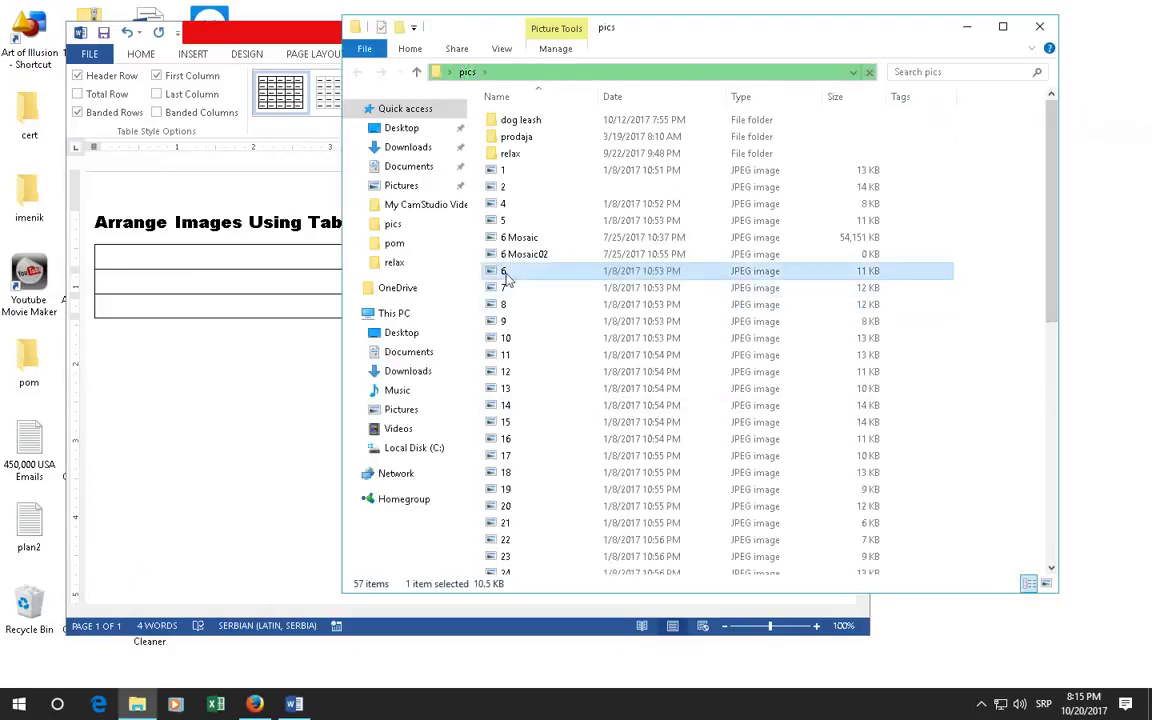
pyautogui.moveTo(505, 276); pyautogui.dragTo(197, 262)
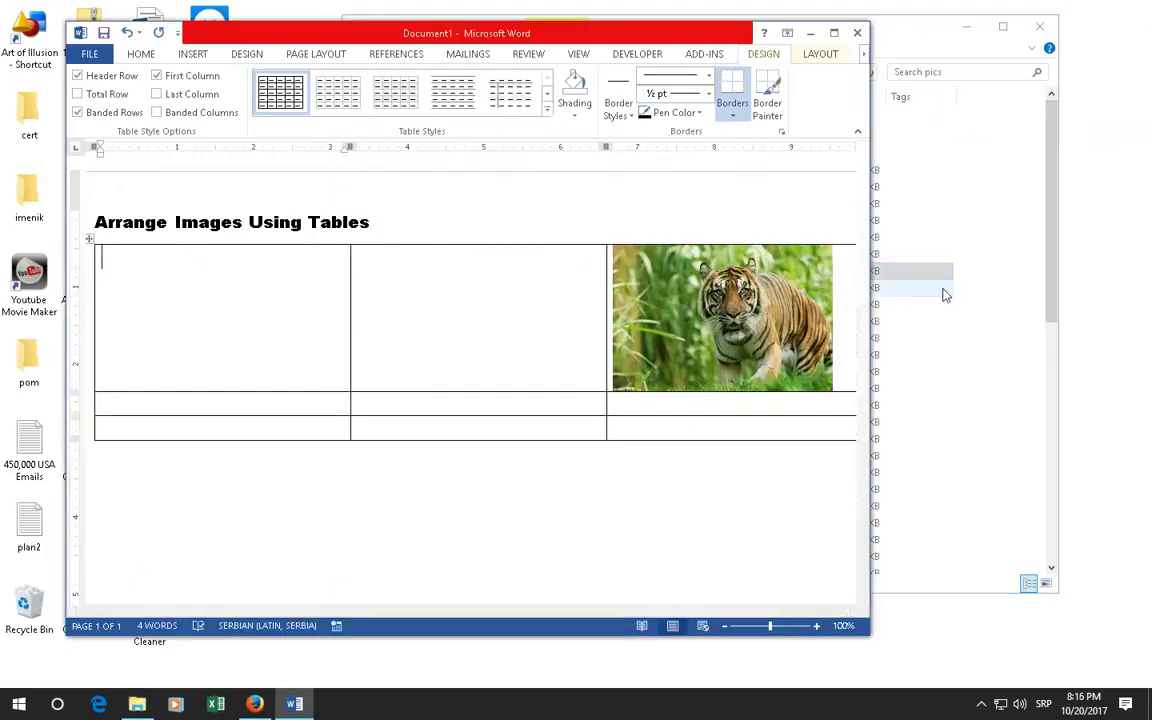
pyautogui.click(945, 292)
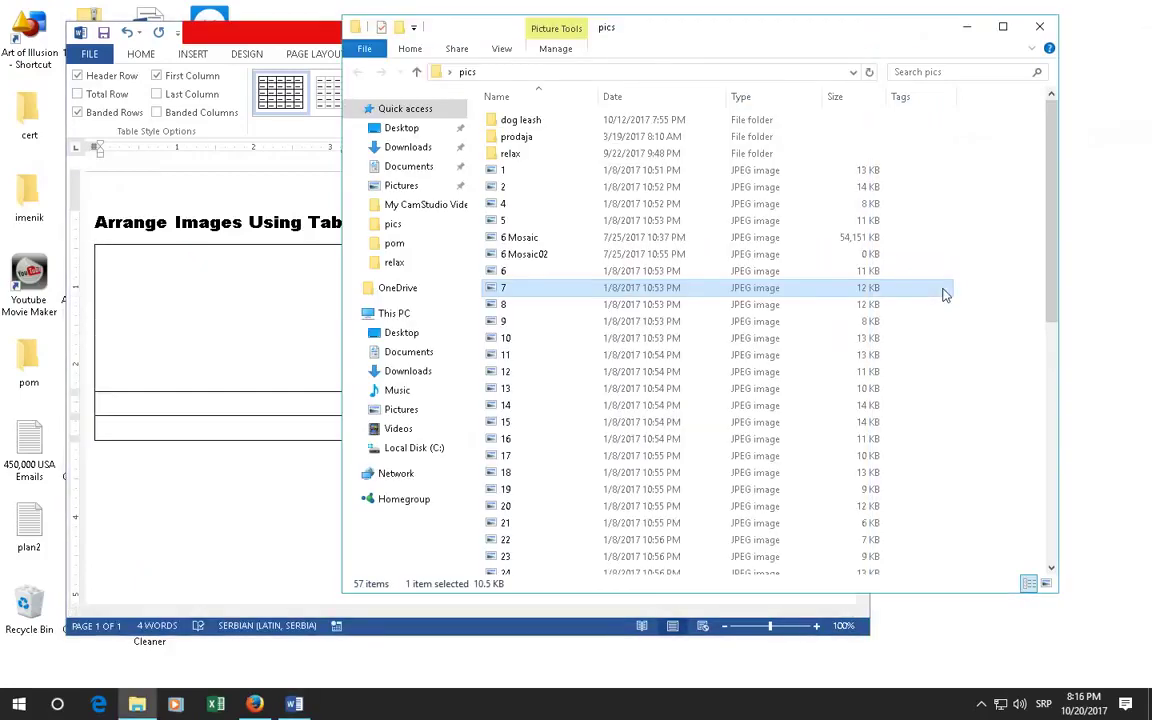
pyautogui.moveTo(505, 294); pyautogui.dragTo(215, 307)
pyautogui.click(897, 321)
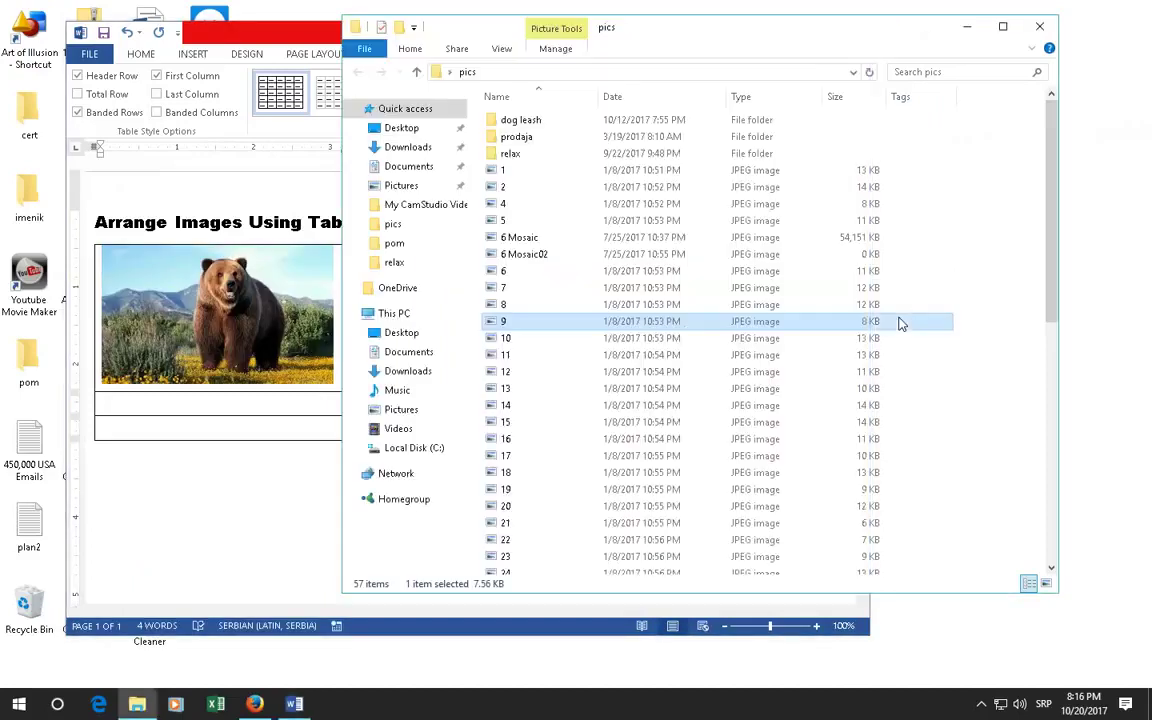
pyautogui.click(509, 306)
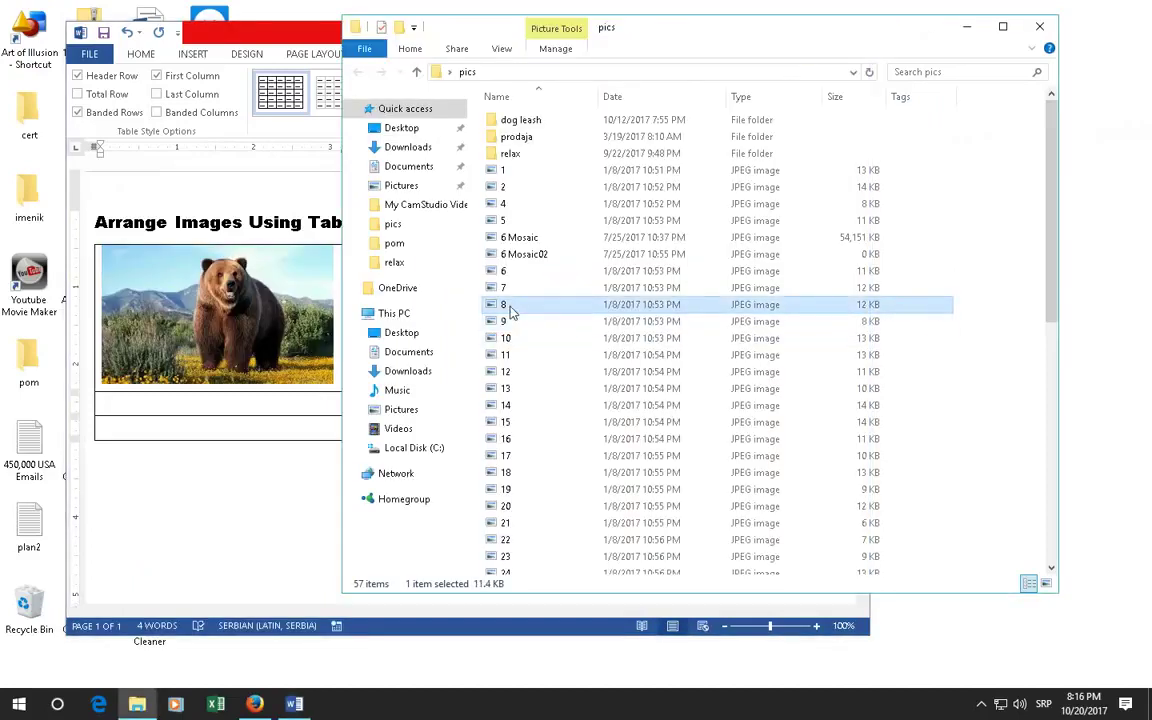
pyautogui.moveTo(503, 316)
pyautogui.mouseDown()
pyautogui.moveTo(131, 418)
pyautogui.moveTo(168, 419)
pyautogui.mouseUp()
# - Drag the tiger photo, image 10, into the table's top-right cell
pyautogui.click(903, 316)
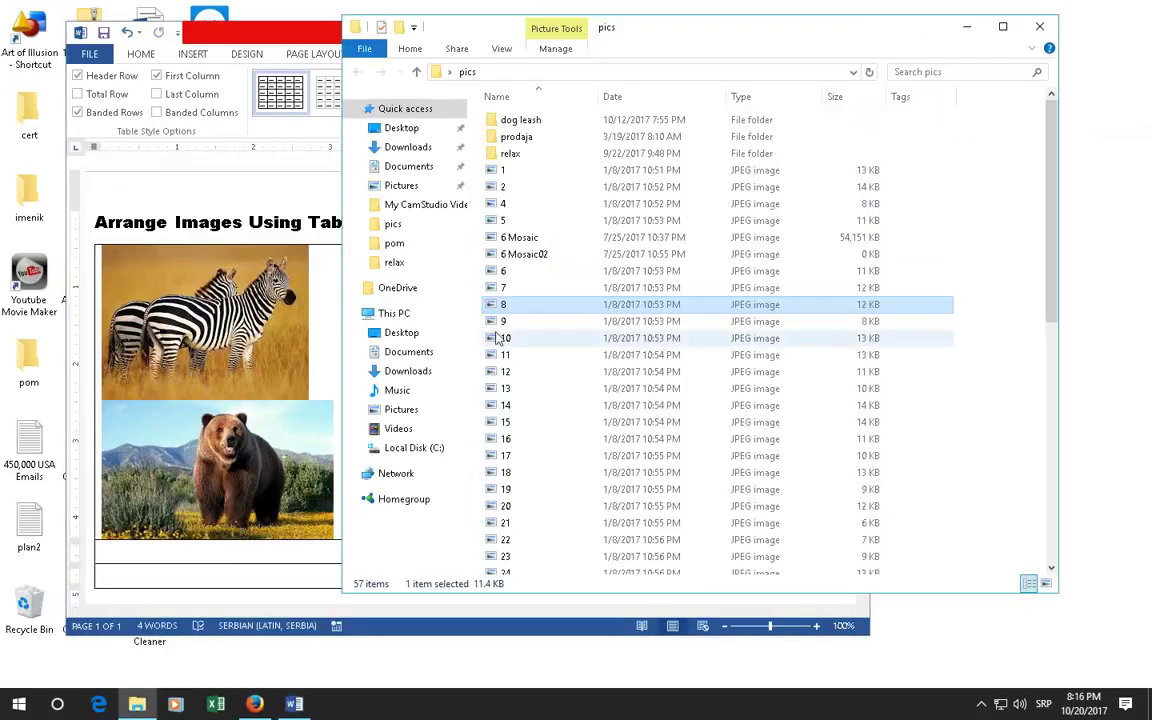
pyautogui.moveTo(500, 322)
pyautogui.mouseDown()
pyautogui.moveTo(122, 589)
pyautogui.moveTo(114, 541)
pyautogui.mouseUp()
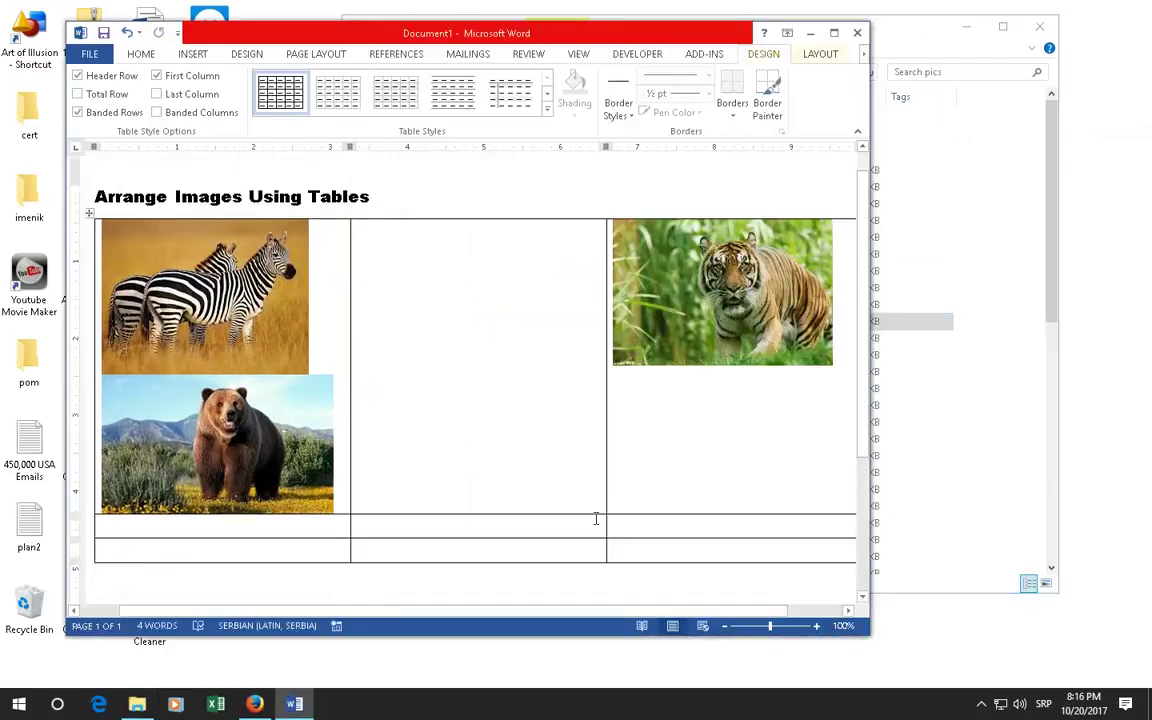
pyautogui.click(957, 350)
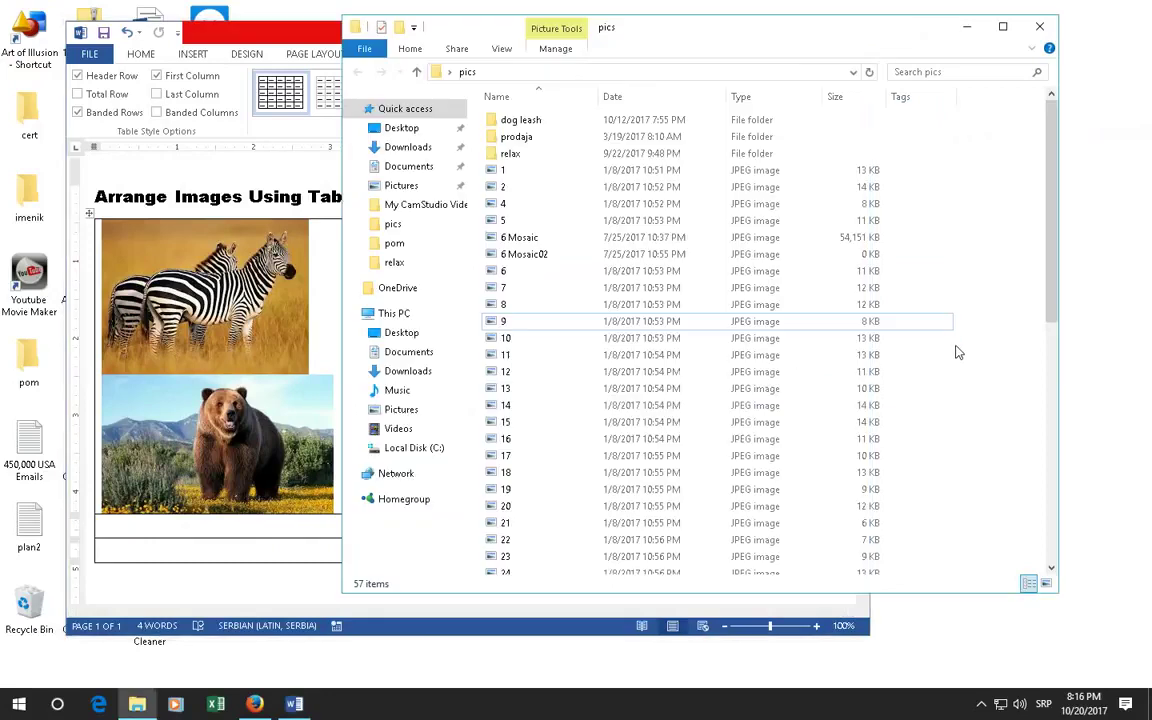
pyautogui.click(496, 340)
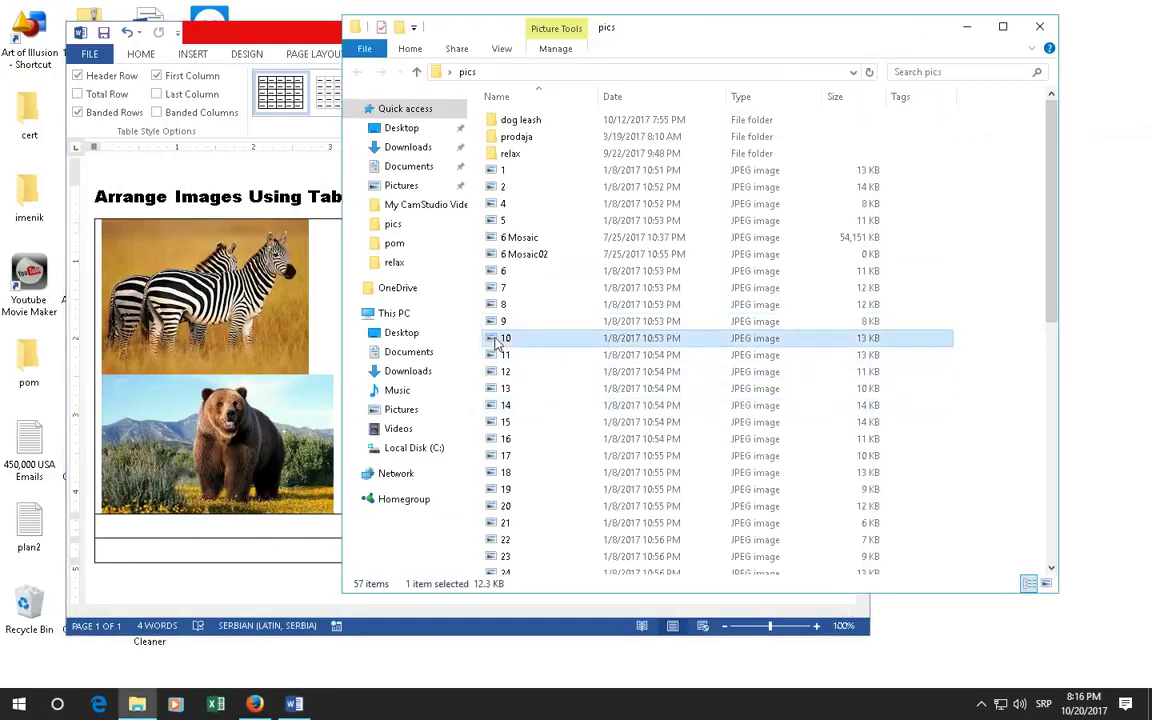
pyautogui.moveTo(497, 342); pyautogui.dragTo(240, 540)
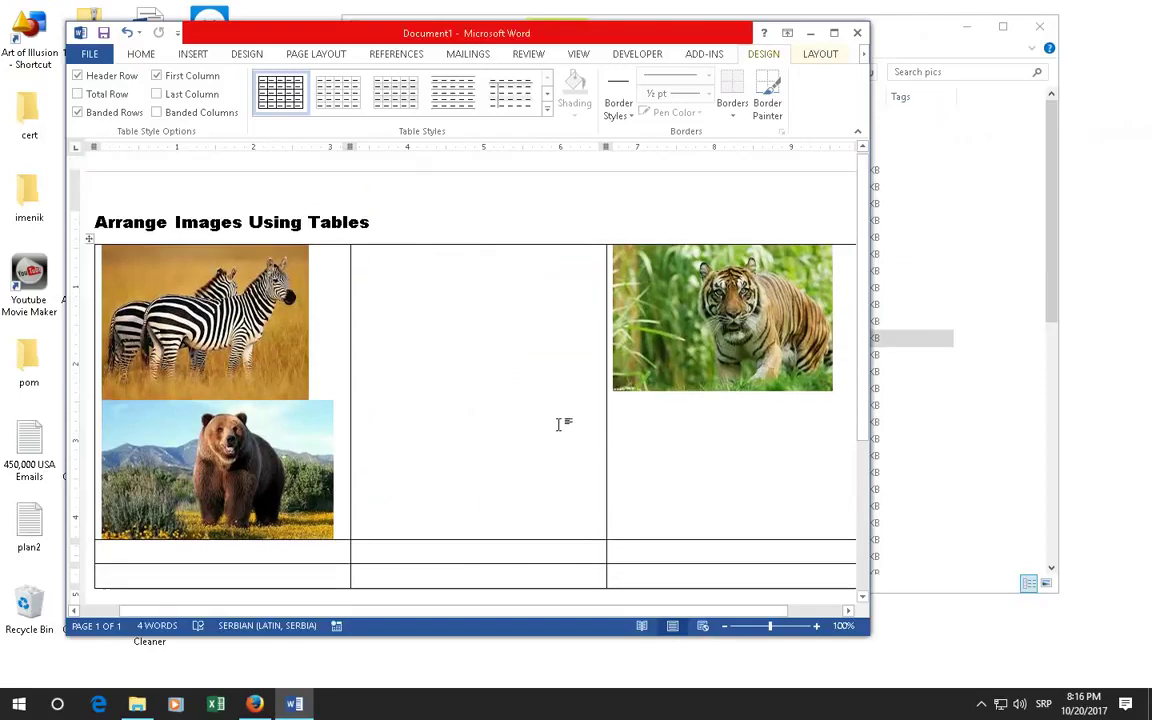
pyautogui.scroll(-3, 542, 424)
# - Move the bear into the top-middle cell and the zebras into row two's middle cell
pyautogui.moveTo(220, 280); pyautogui.dragTo(449, 279)
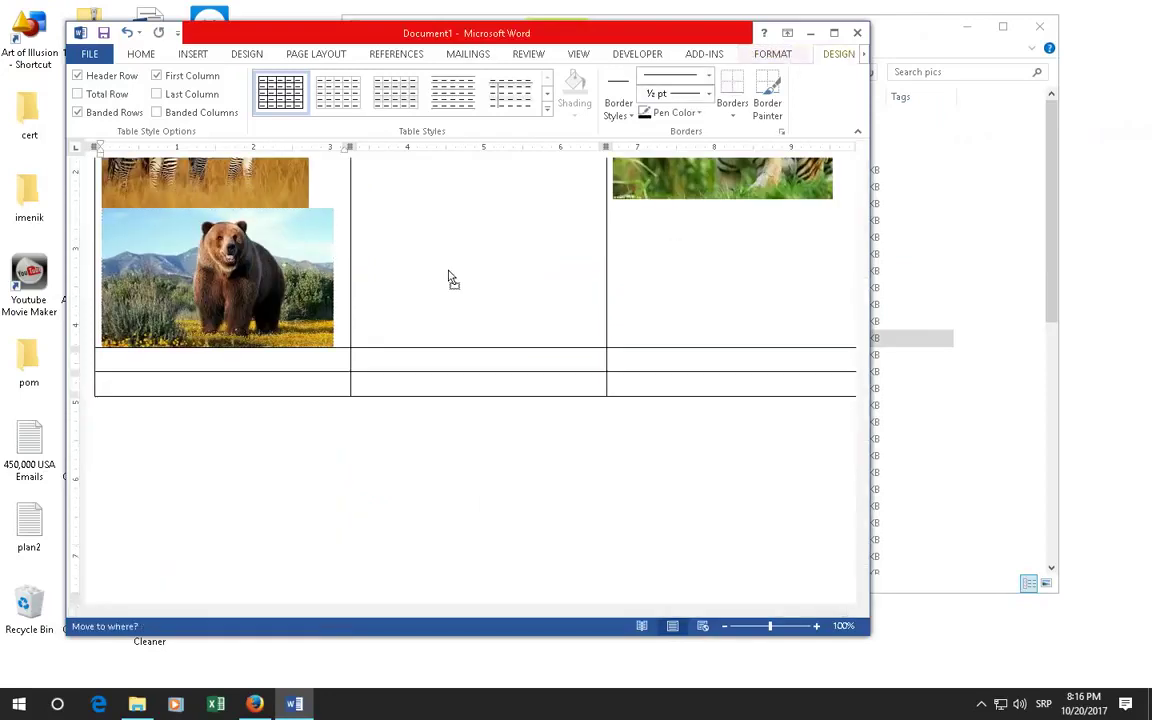
pyautogui.moveTo(449, 279); pyautogui.dragTo(449, 280)
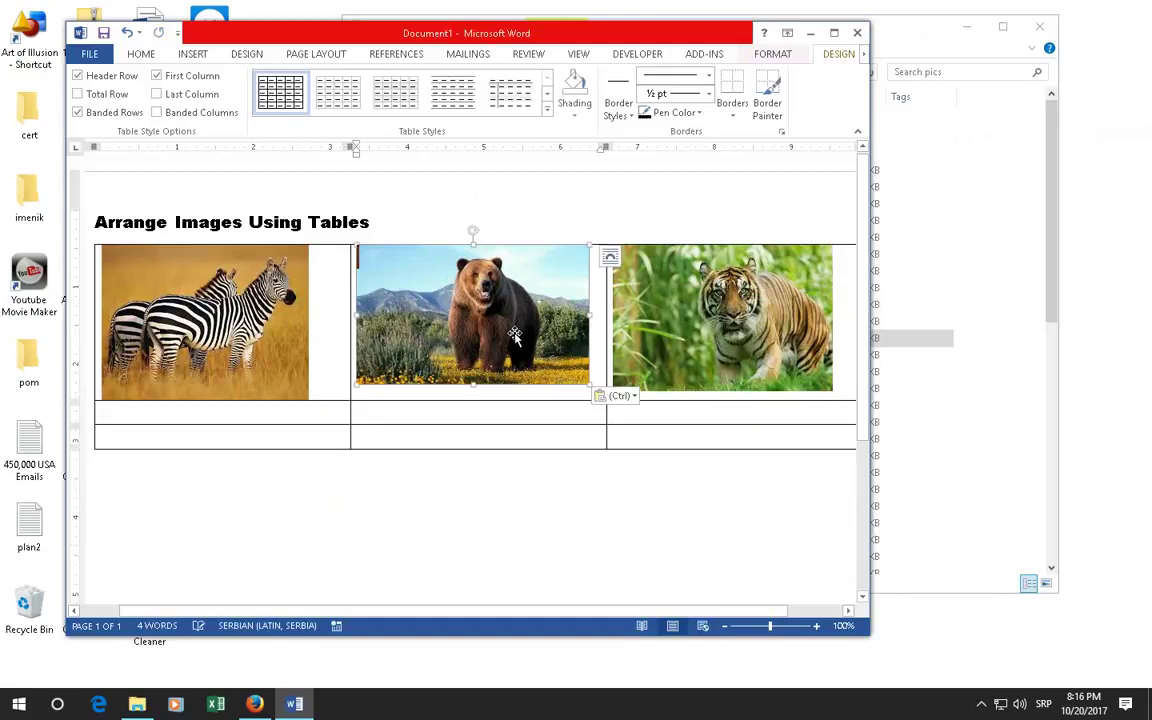
pyautogui.scroll(-1, 820, 357)
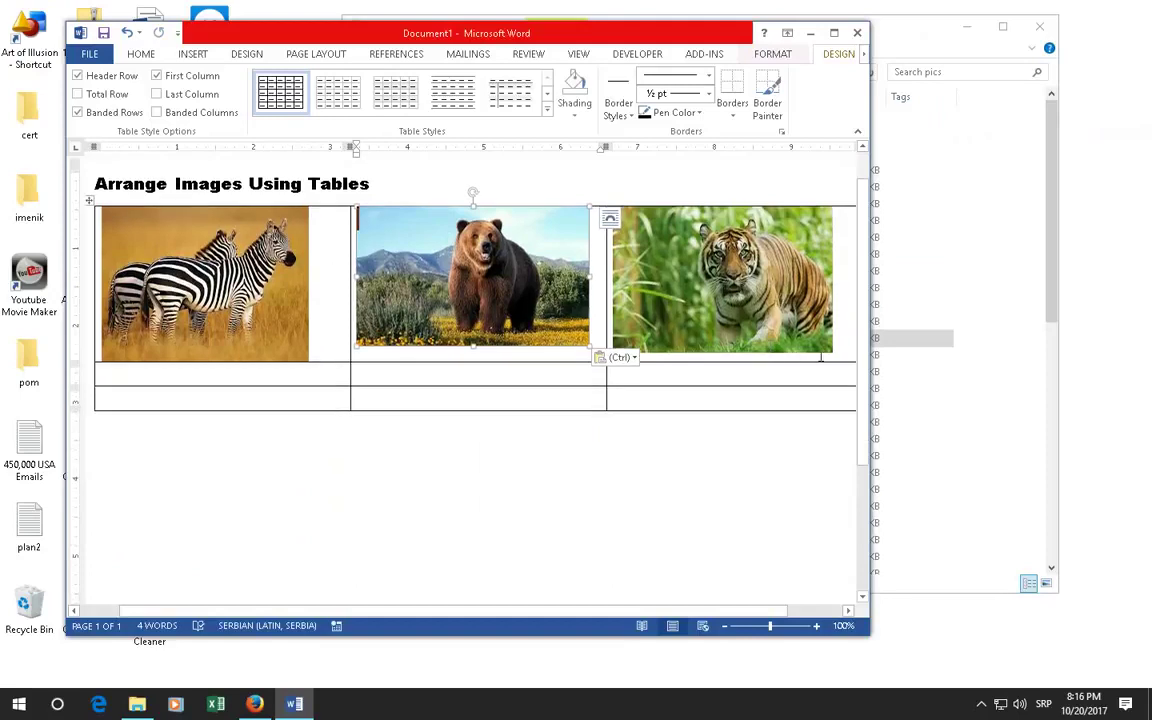
pyautogui.scroll(1, 820, 357)
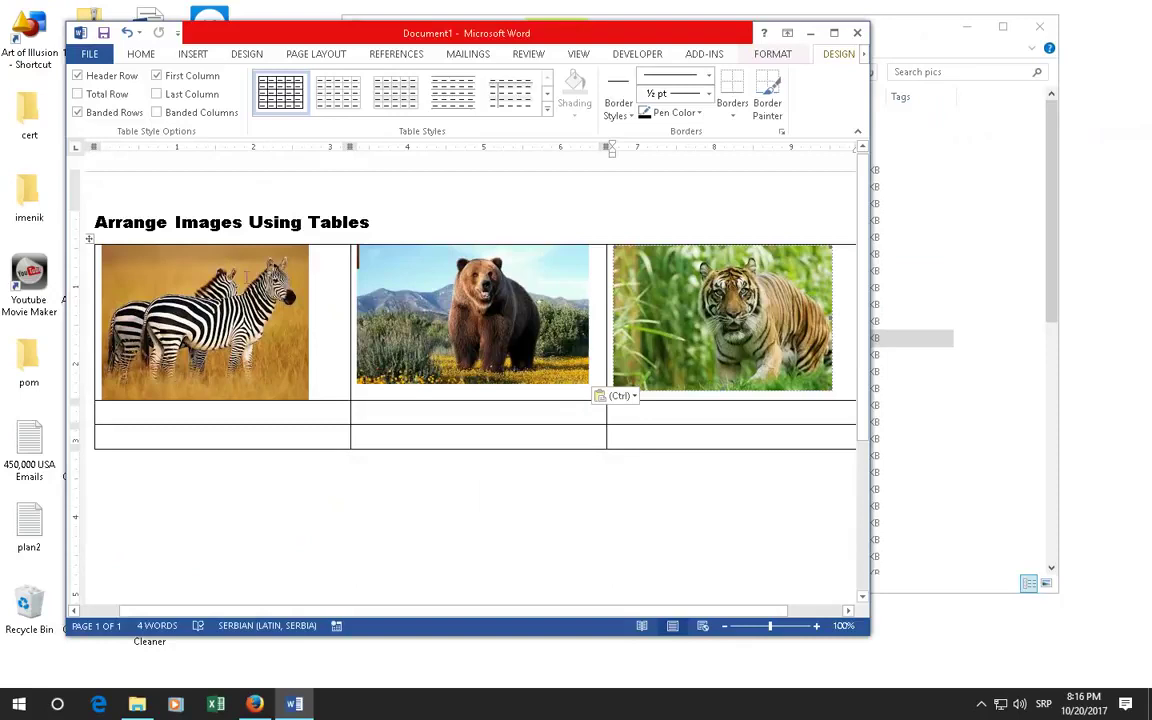
pyautogui.press('Tab')
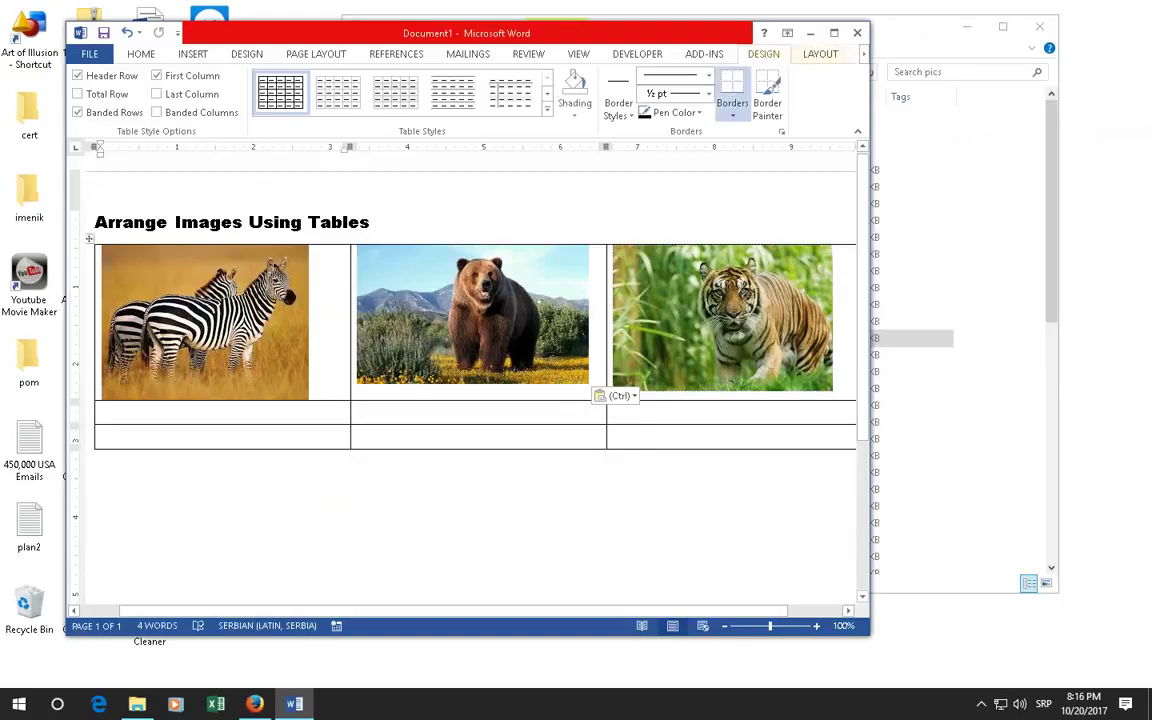
pyautogui.moveTo(105, 250); pyautogui.dragTo(395, 418)
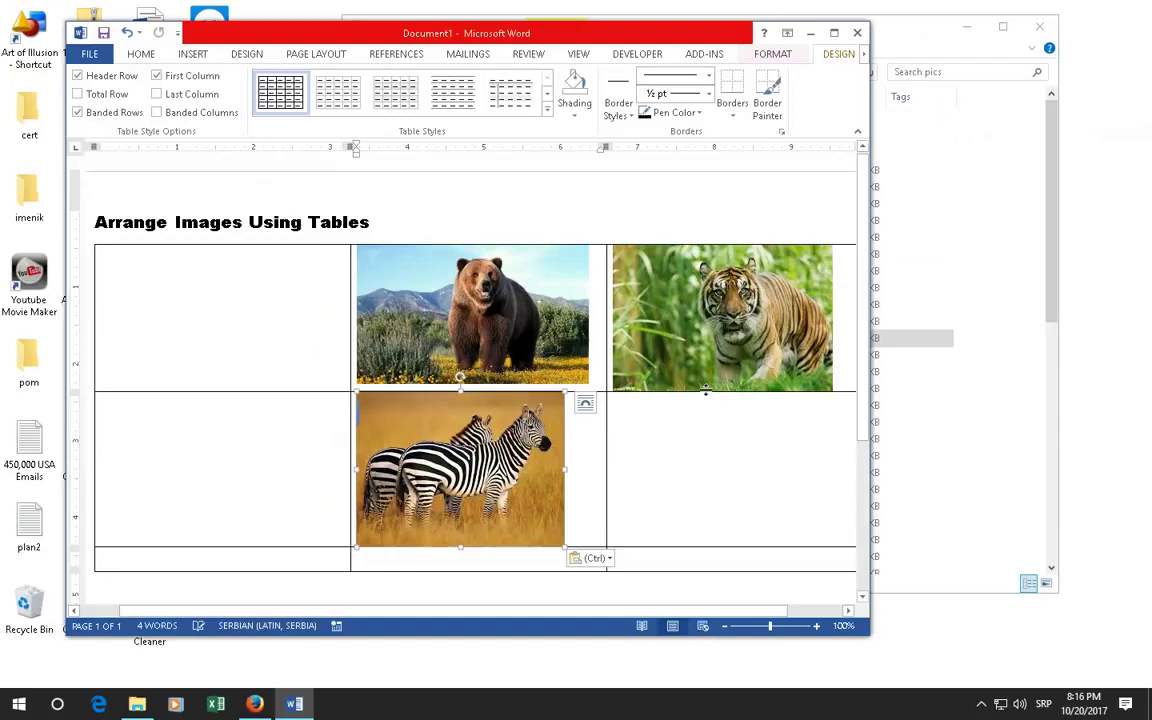
# - Insert the leopard picture and move the zebras into row two's right cell
pyautogui.click(926, 181)
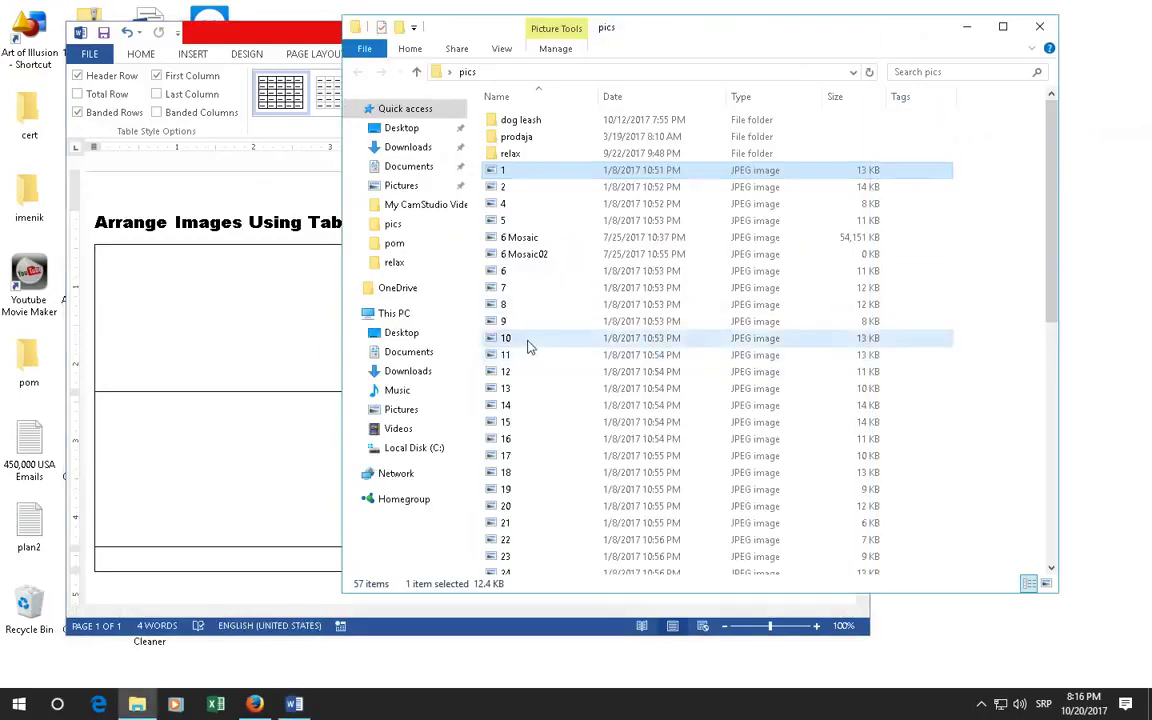
pyautogui.moveTo(515, 344); pyautogui.dragTo(479, 404)
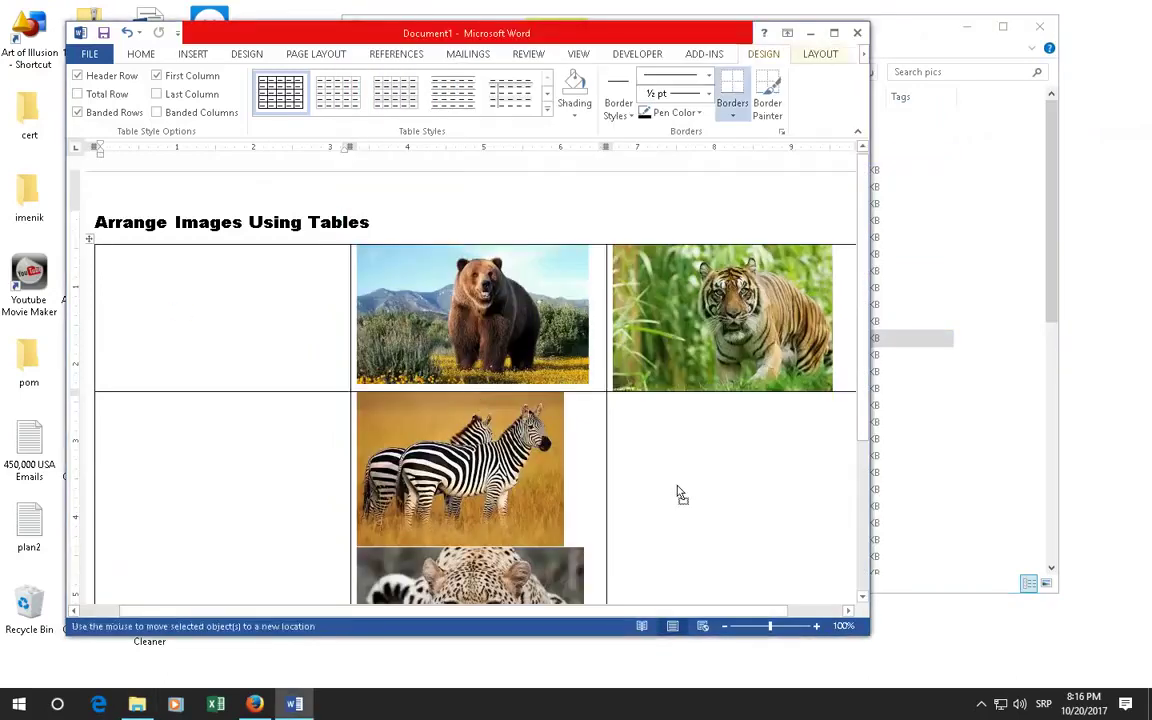
pyautogui.moveTo(479, 404); pyautogui.dragTo(690, 494)
pyautogui.scroll(-2, 676, 474)
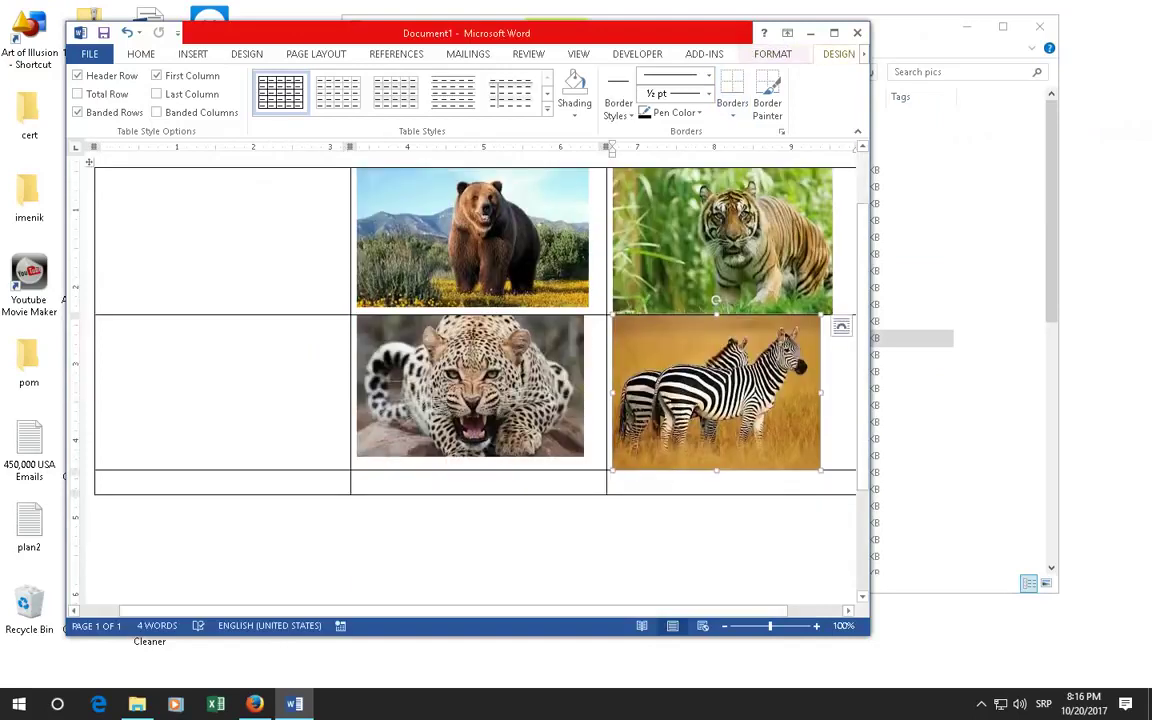
# - Insert image 11, the grazing zebra, and move it into the bottom-right cell
pyautogui.click(903, 273)
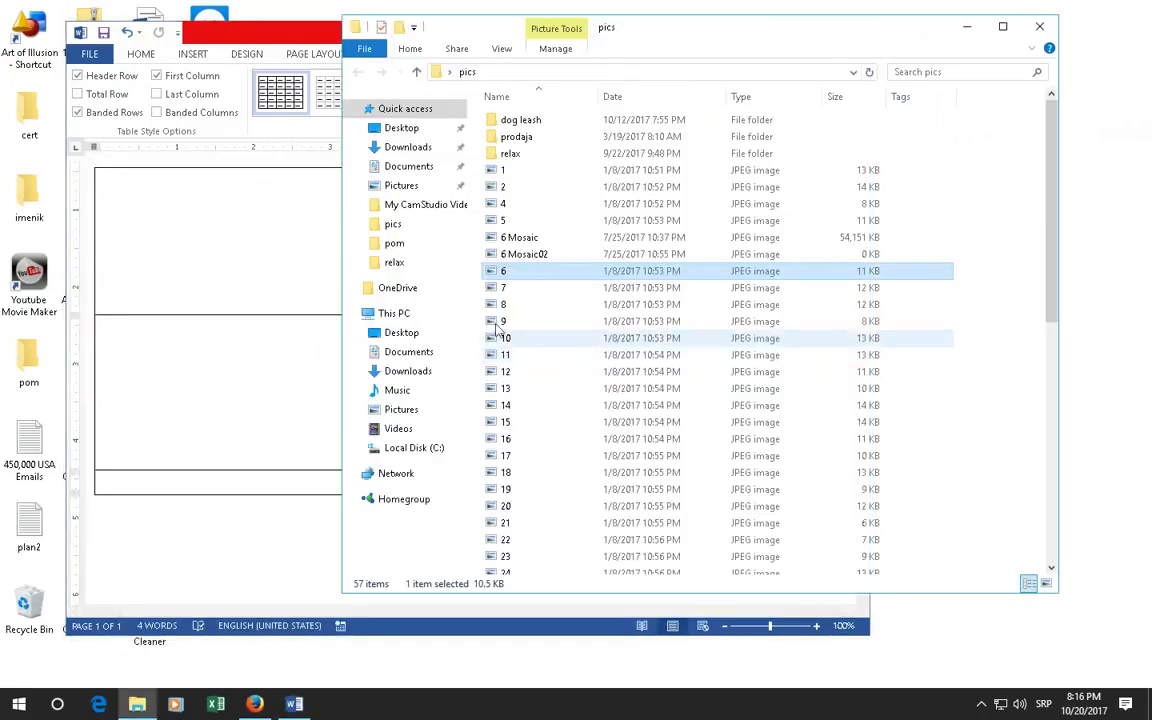
pyautogui.click(508, 356)
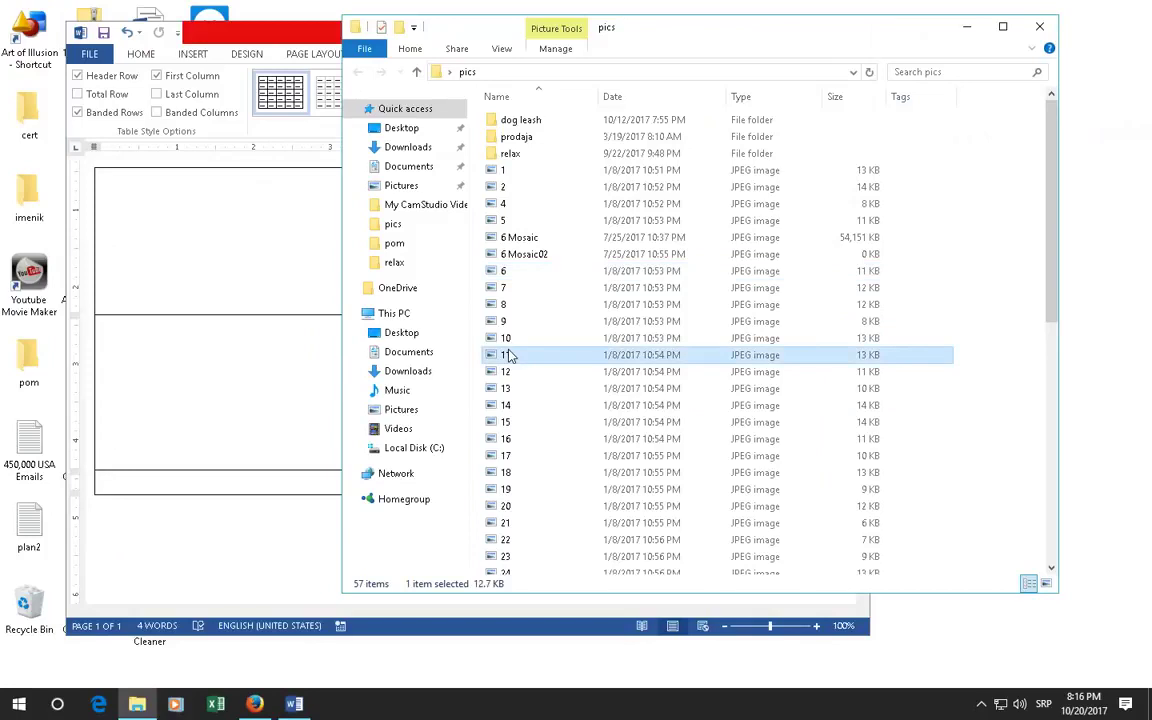
pyautogui.moveTo(508, 356); pyautogui.dragTo(121, 208)
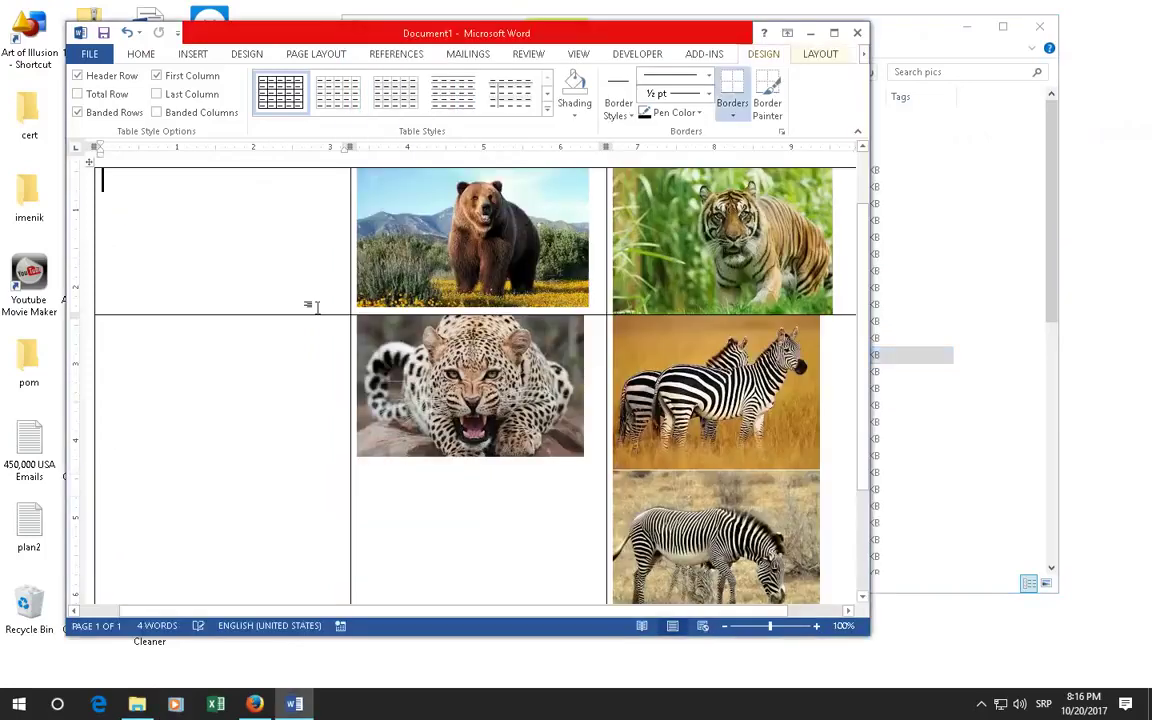
pyautogui.scroll(-1, 475, 350)
pyautogui.click(630, 393)
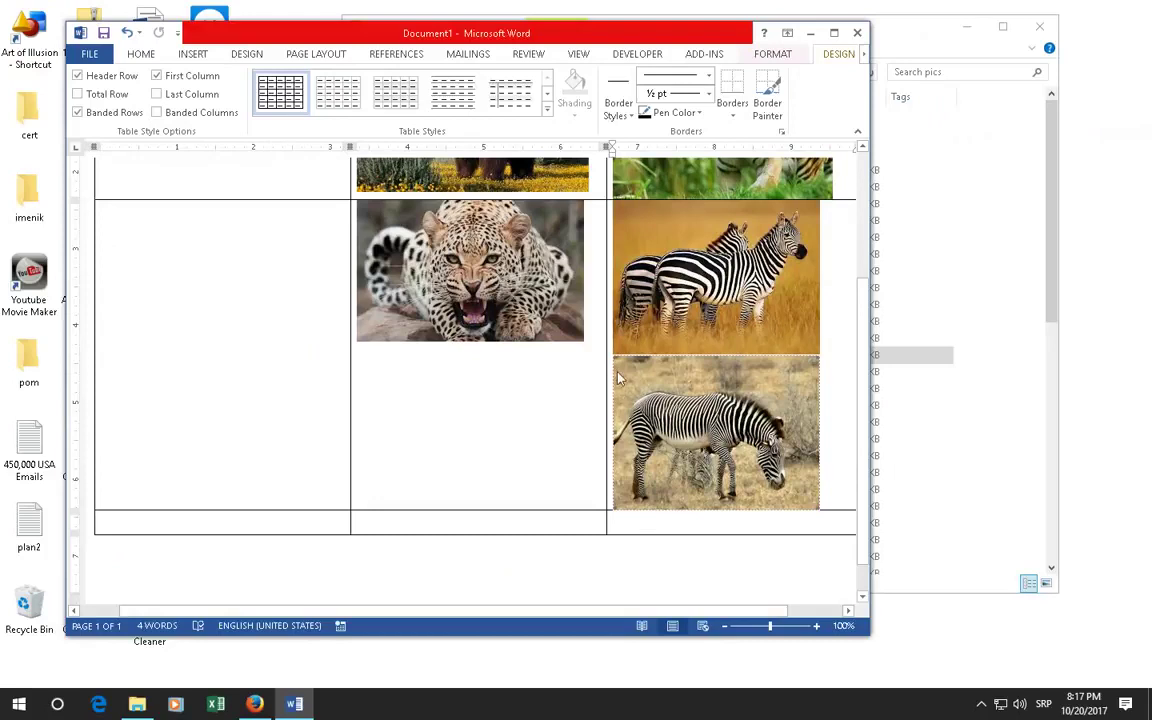
pyautogui.moveTo(615, 378); pyautogui.dragTo(618, 530)
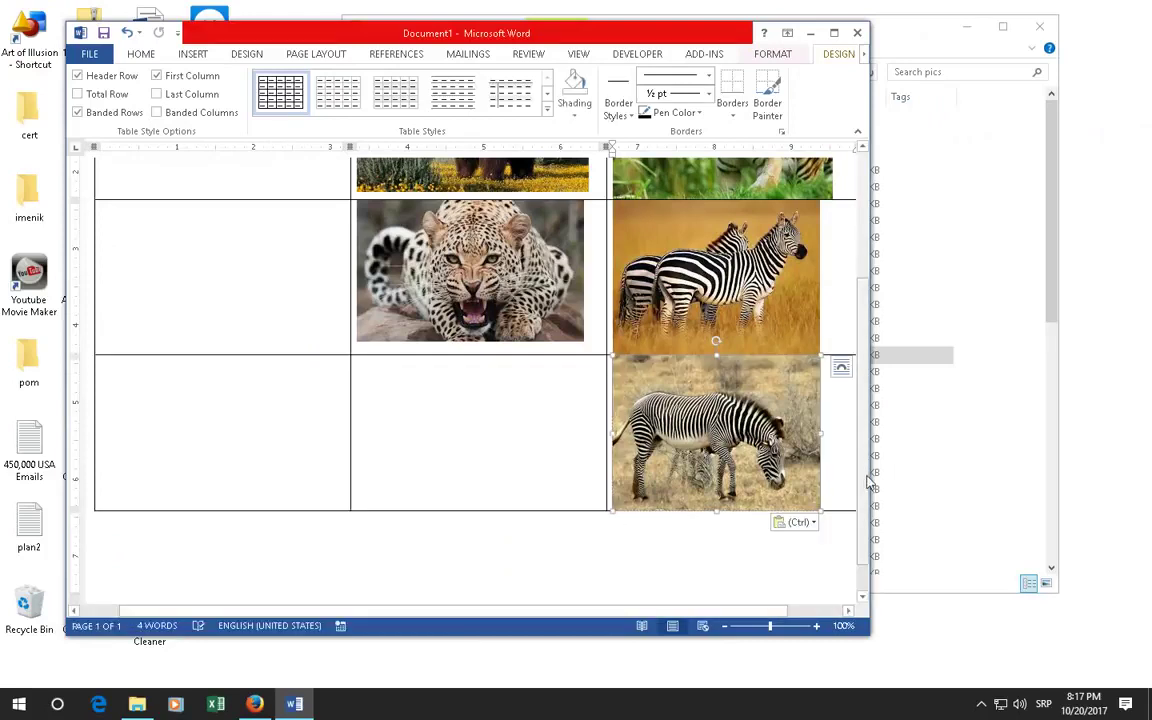
pyautogui.scroll(2, 662, 392)
pyautogui.scroll(1, 662, 392)
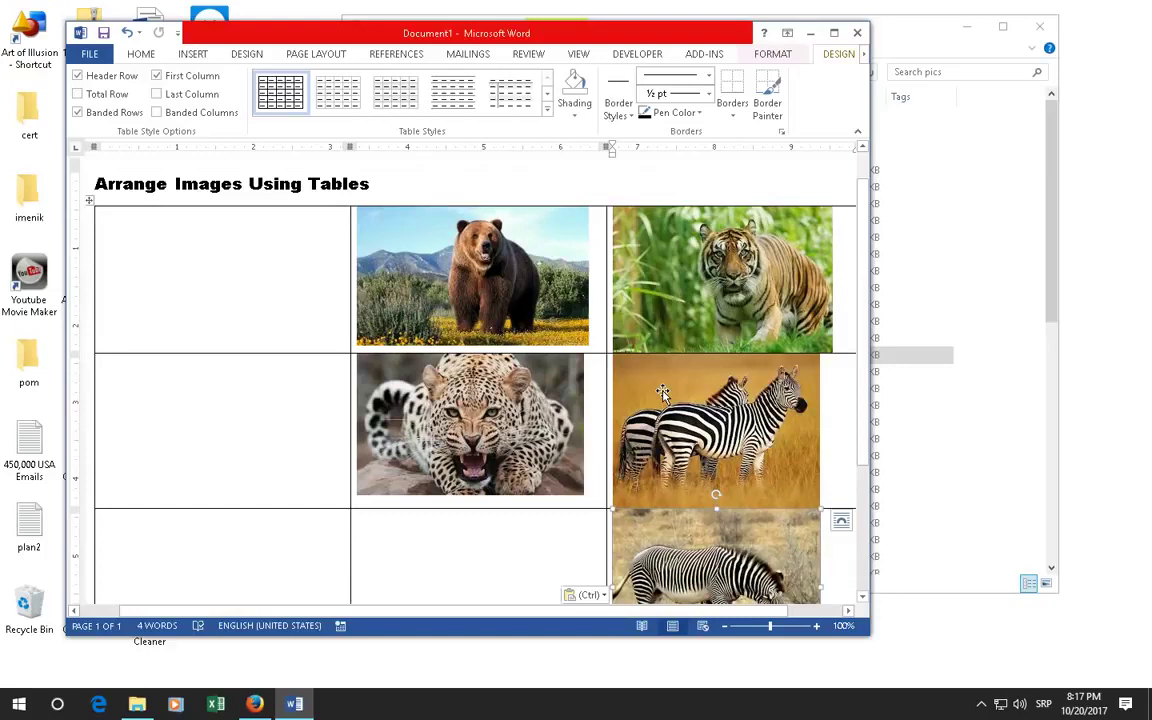
# - Insert image 12, the fox picture, into the table
pyautogui.click(933, 205)
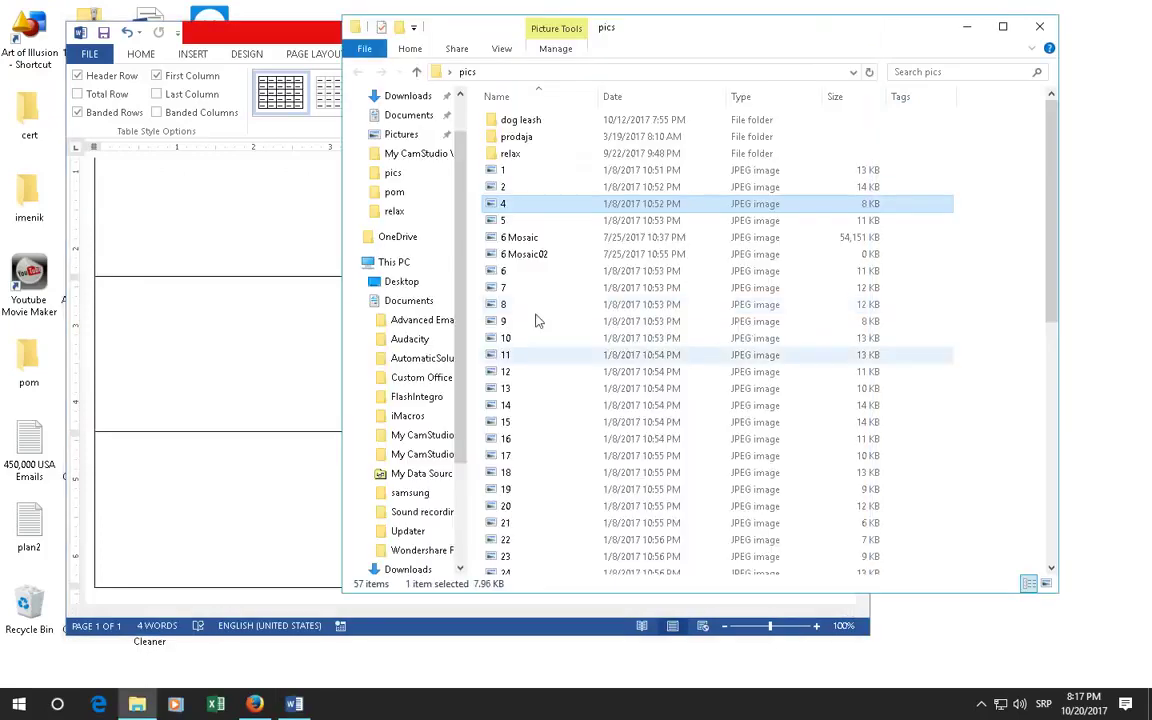
pyautogui.click(507, 374)
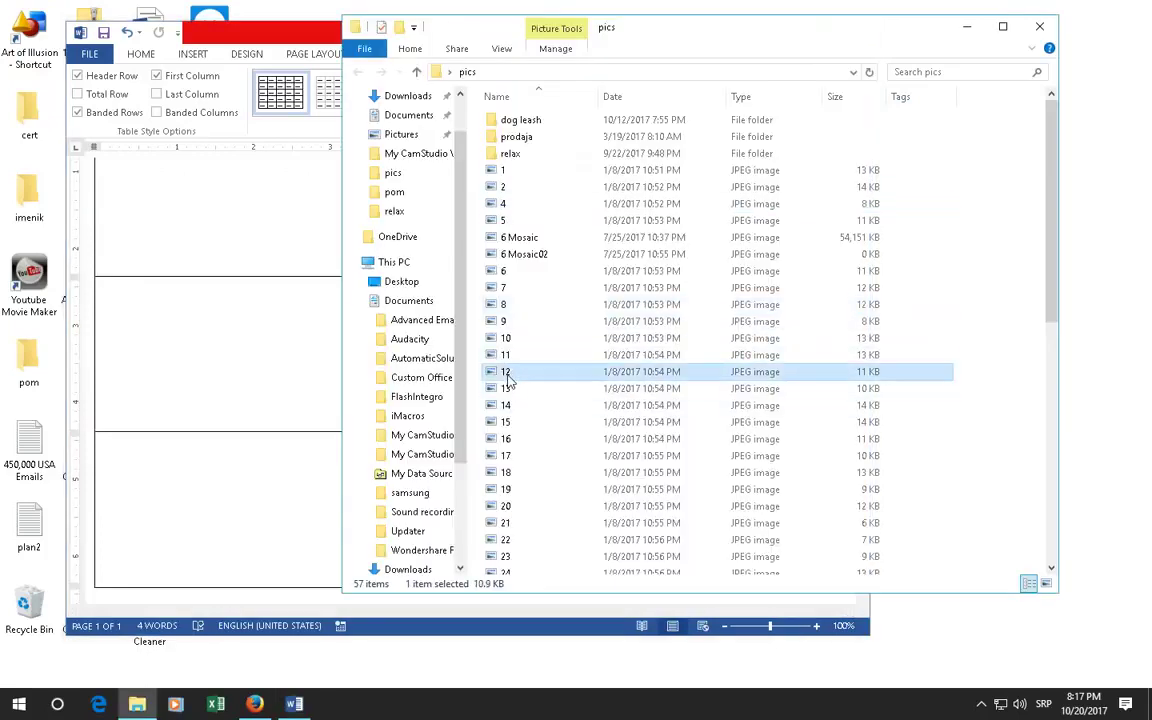
pyautogui.moveTo(507, 378); pyautogui.dragTo(140, 210)
pyautogui.scroll(1, 490, 376)
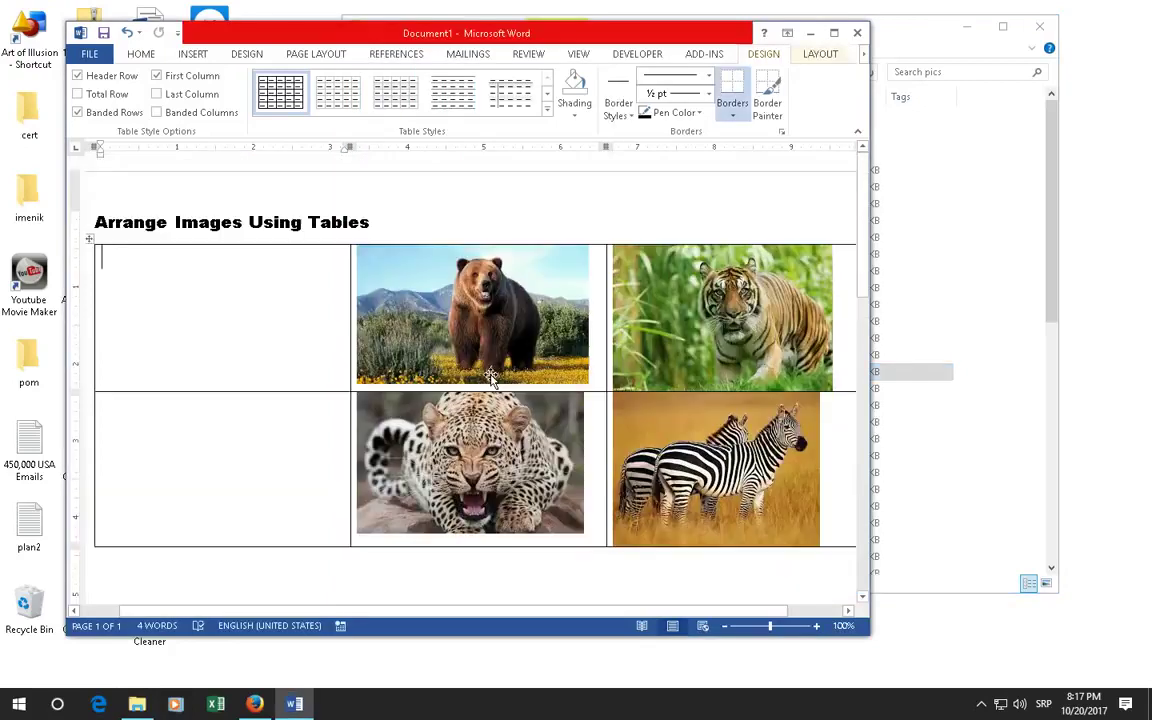
pyautogui.scroll(-3, 490, 376)
pyautogui.scroll(-2, 483, 385)
pyautogui.scroll(-1, 478, 391)
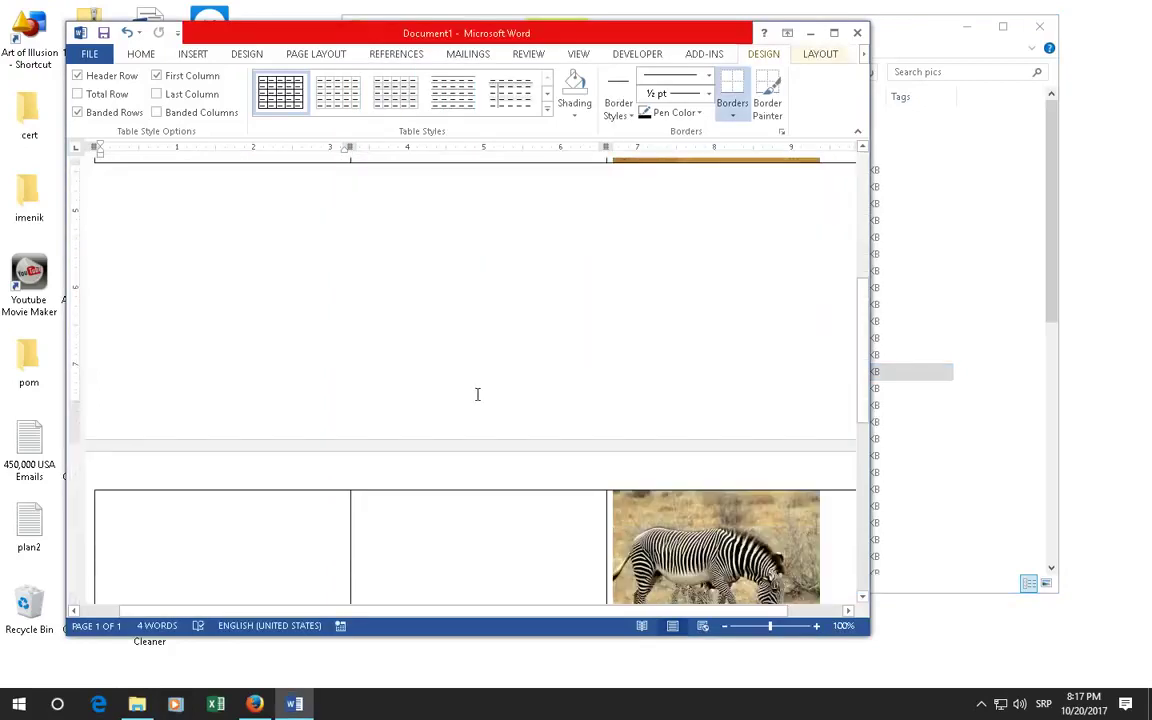
pyautogui.scroll(-3, 477, 394)
# - Move the grazing zebra into the top-left cell
pyautogui.moveTo(477, 394); pyautogui.dragTo(428, 423)
pyautogui.scroll(2, 744, 314)
pyautogui.scroll(3, 744, 314)
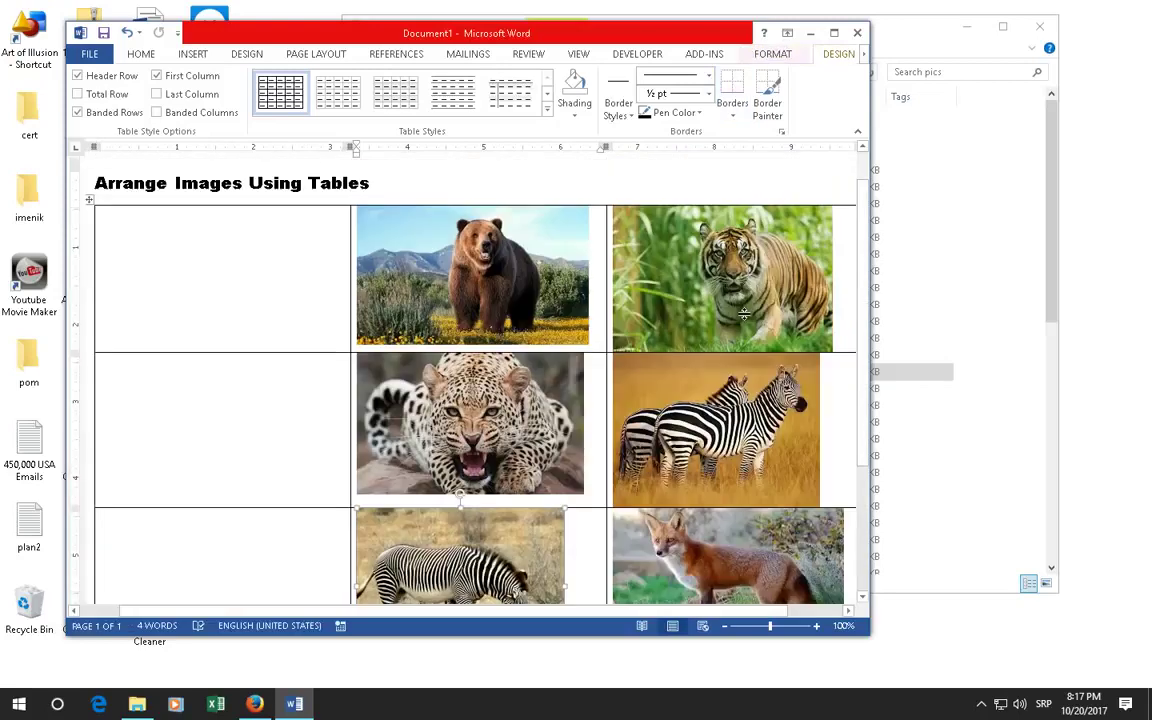
pyautogui.scroll(-1, 665, 285)
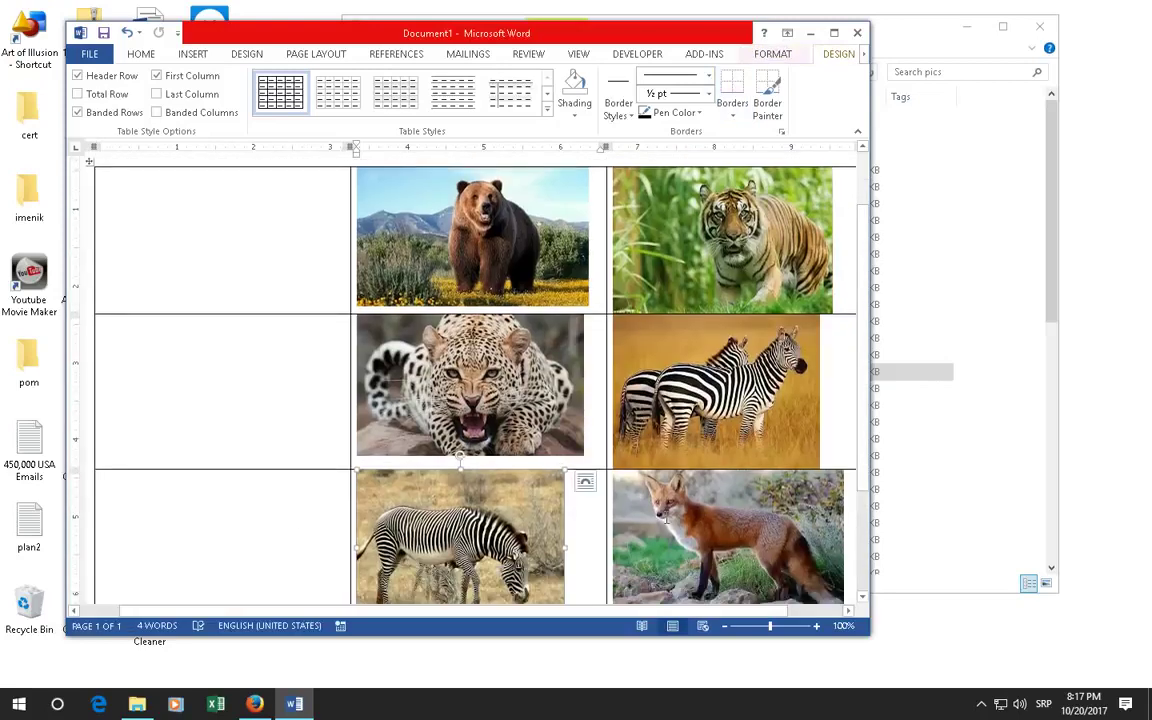
pyautogui.click(230, 525)
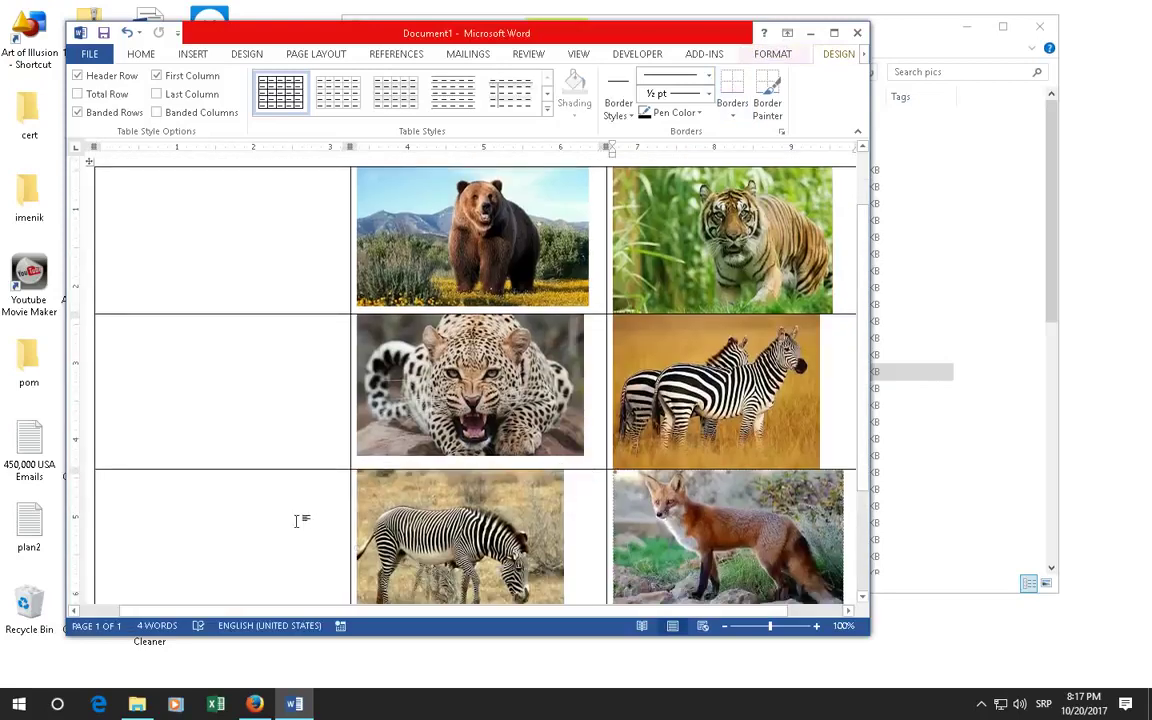
pyautogui.moveTo(199, 492)
pyautogui.mouseDown()
pyautogui.moveTo(203, 336)
pyautogui.moveTo(160, 245)
pyautogui.mouseUp()
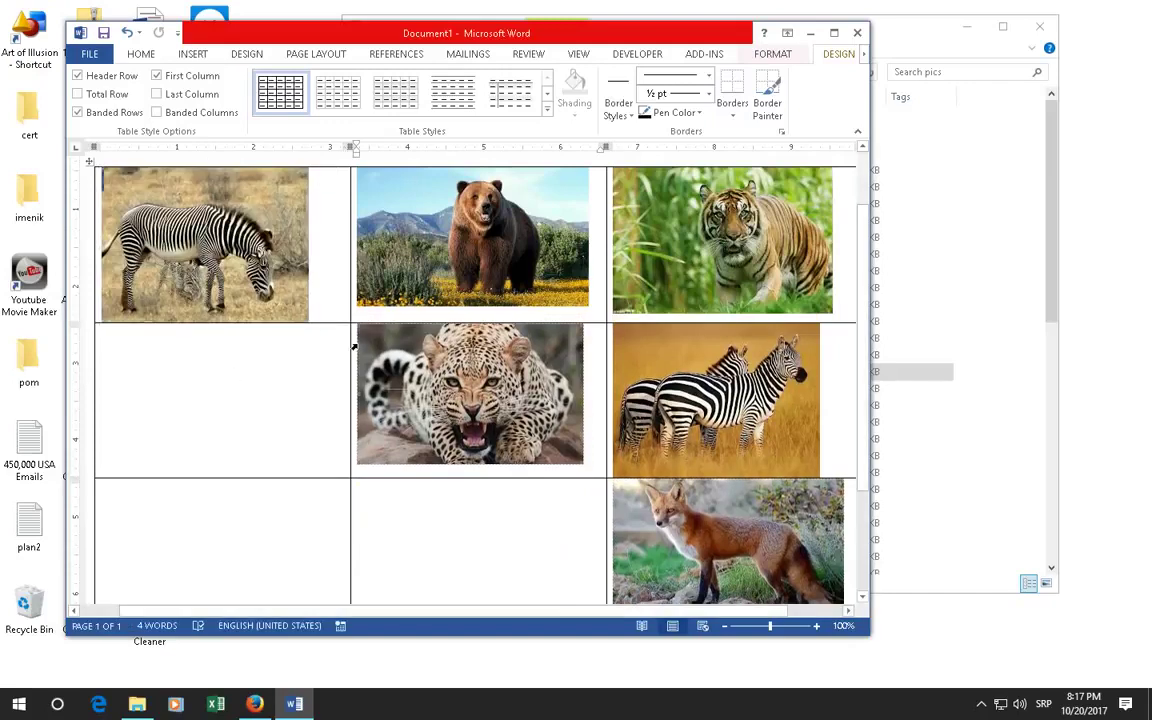
# - Move the leopard into row two's left cell and the fox into the bottom-middle cell
pyautogui.moveTo(361, 347); pyautogui.dragTo(216, 373)
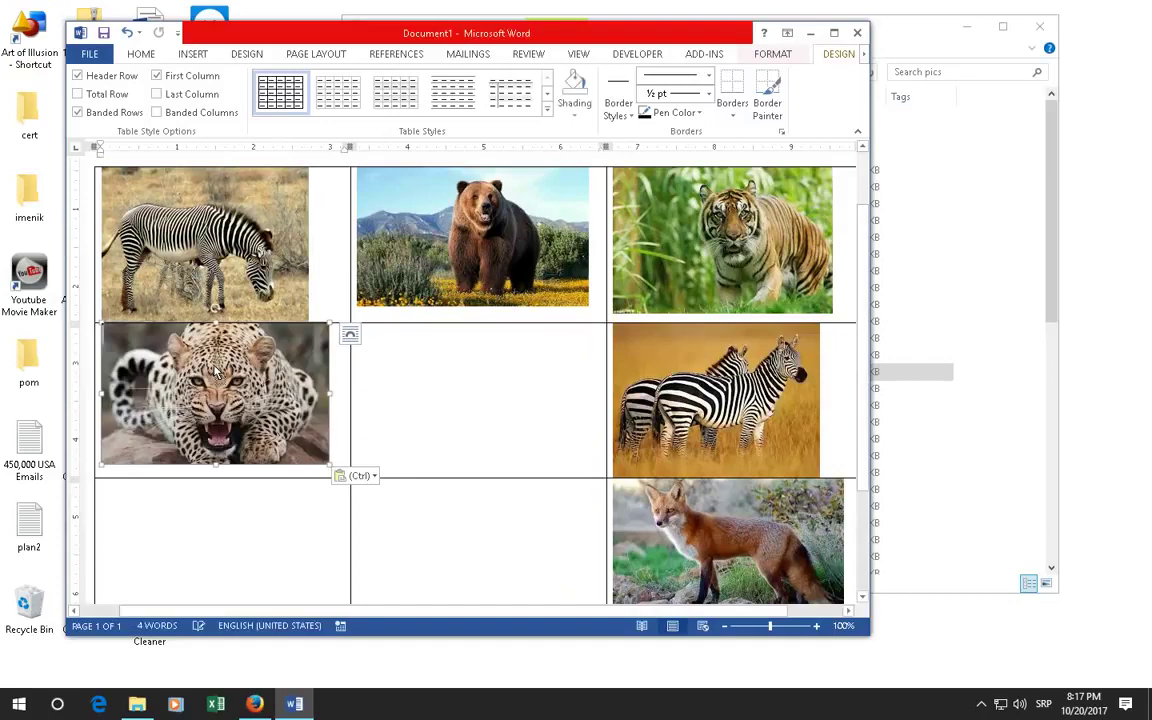
pyautogui.scroll(-2, 660, 405)
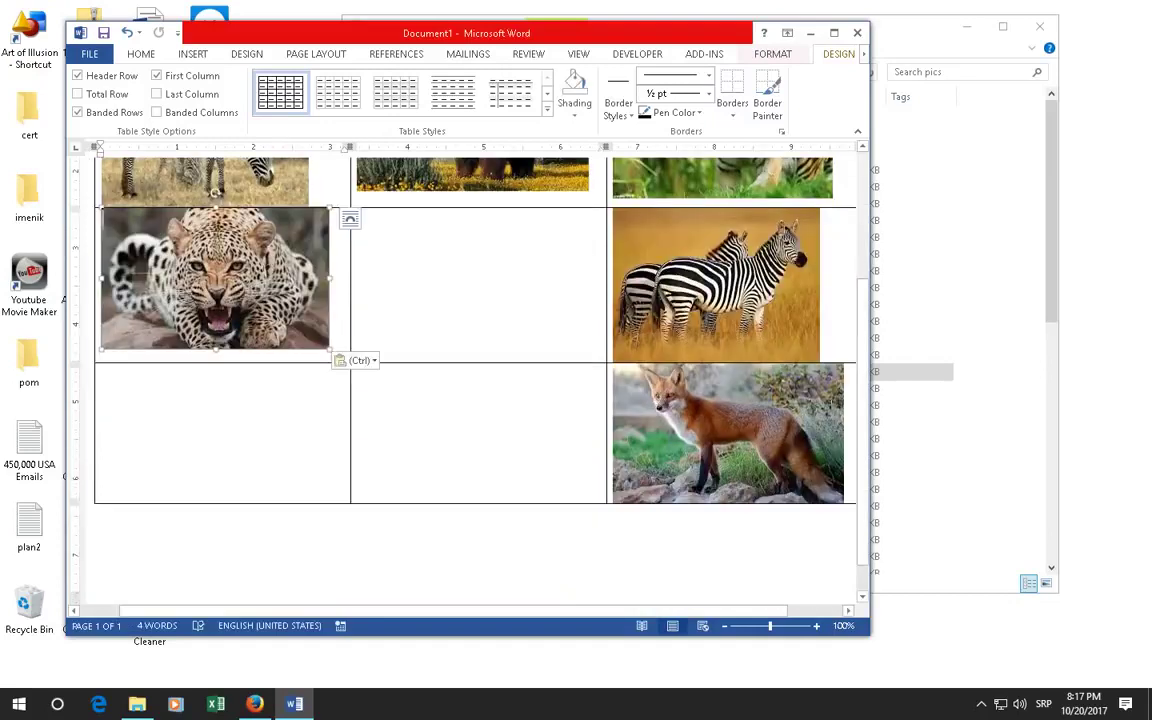
pyautogui.click(605, 345)
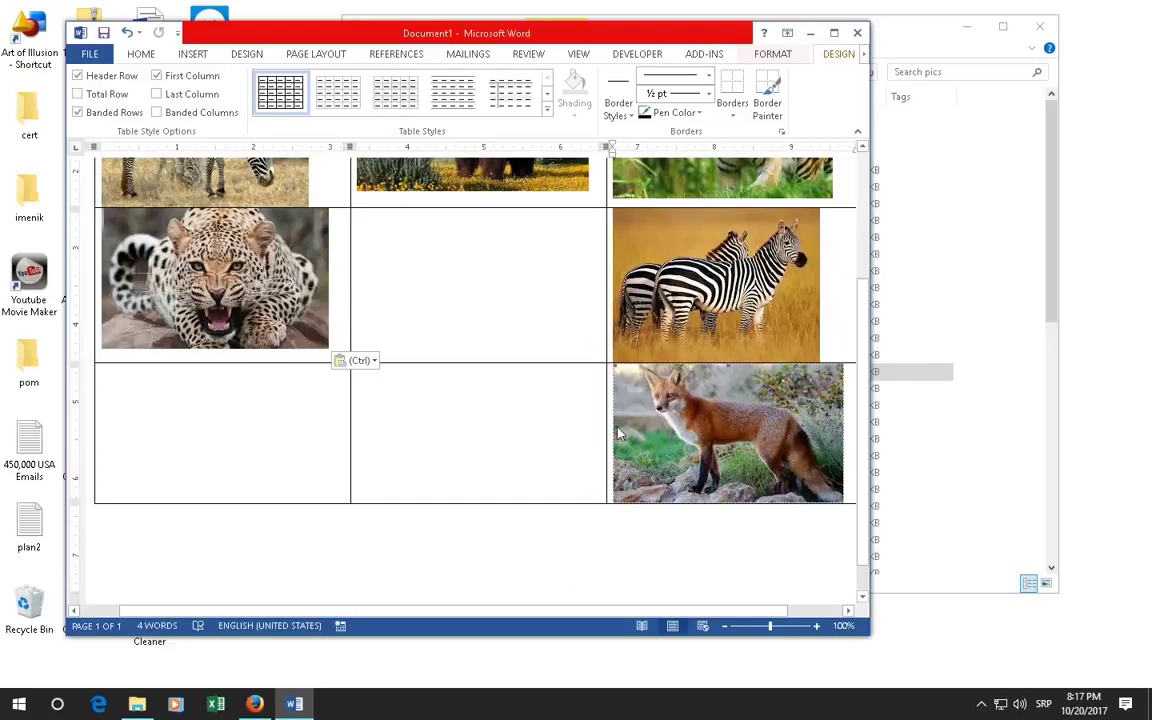
pyautogui.moveTo(618, 432); pyautogui.dragTo(374, 410)
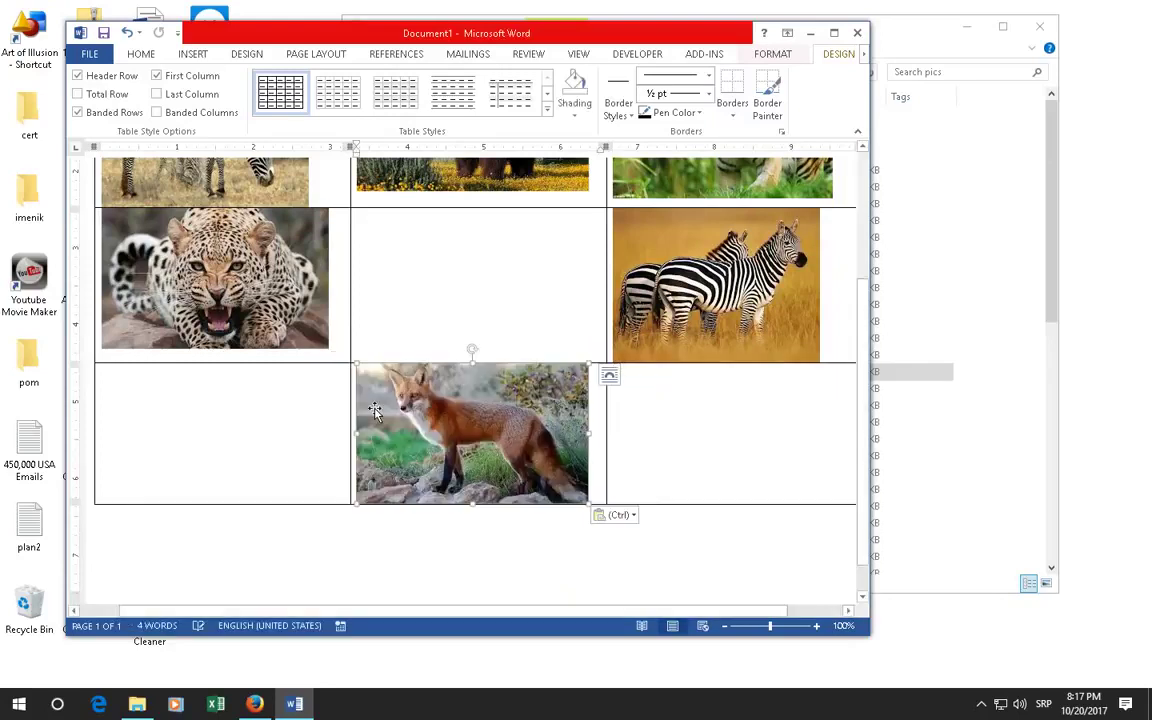
# - Place the fox in the bottom-left cell and the hedgehog in row two's middle cell
pyautogui.click(922, 393)
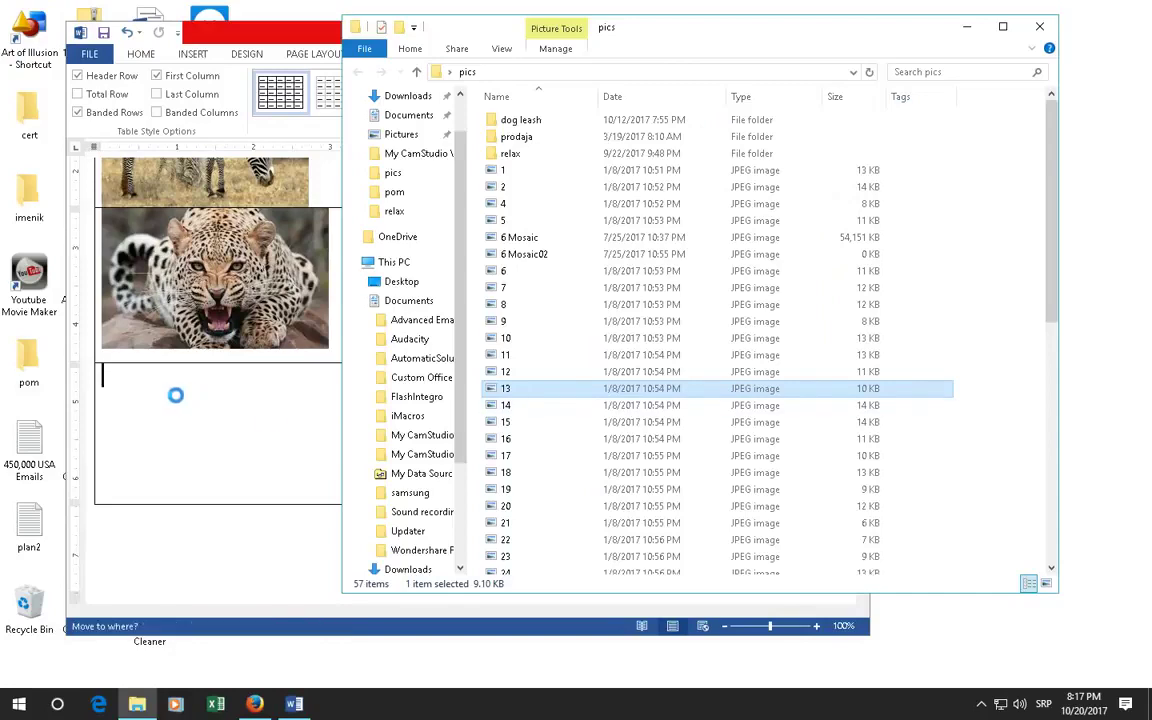
pyautogui.scroll(3, 521, 478)
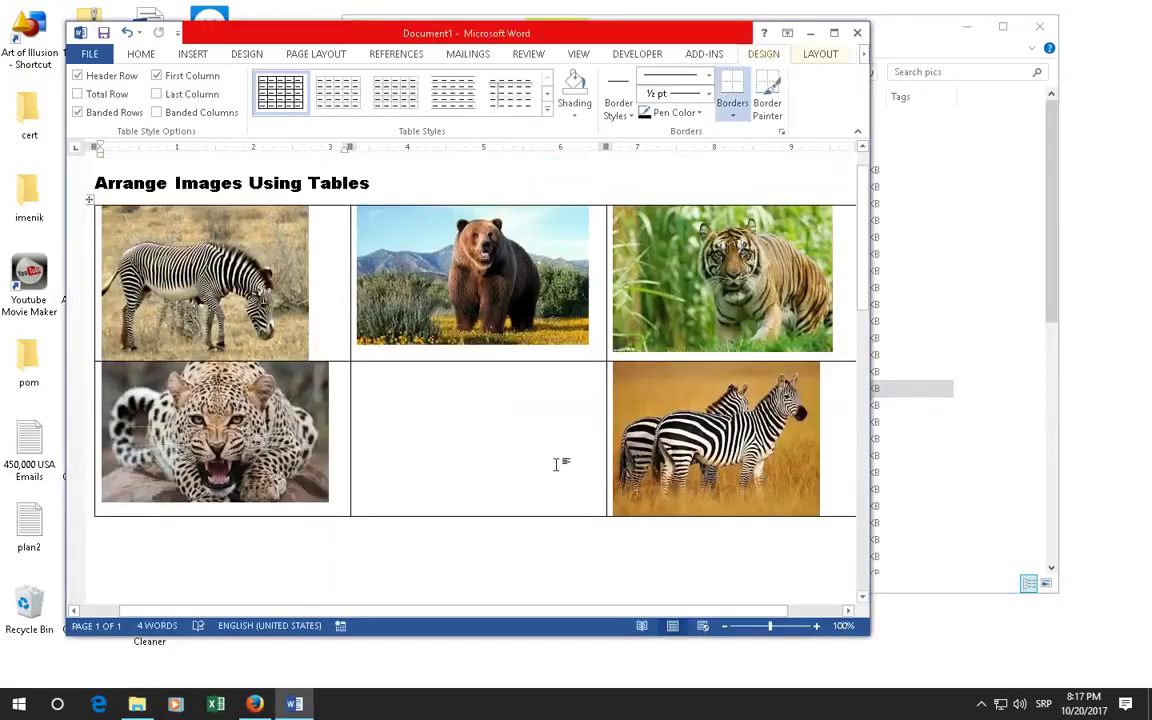
pyautogui.scroll(-4, 555, 463)
pyautogui.scroll(-5, 555, 463)
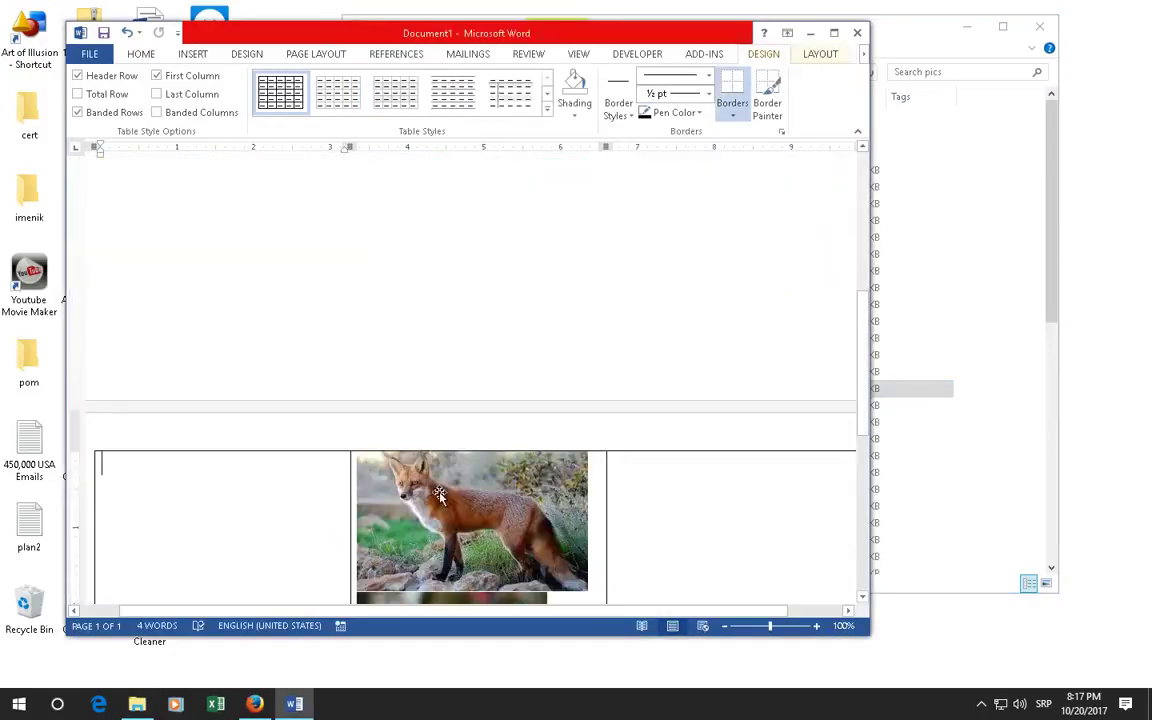
pyautogui.moveTo(440, 494); pyautogui.dragTo(154, 504)
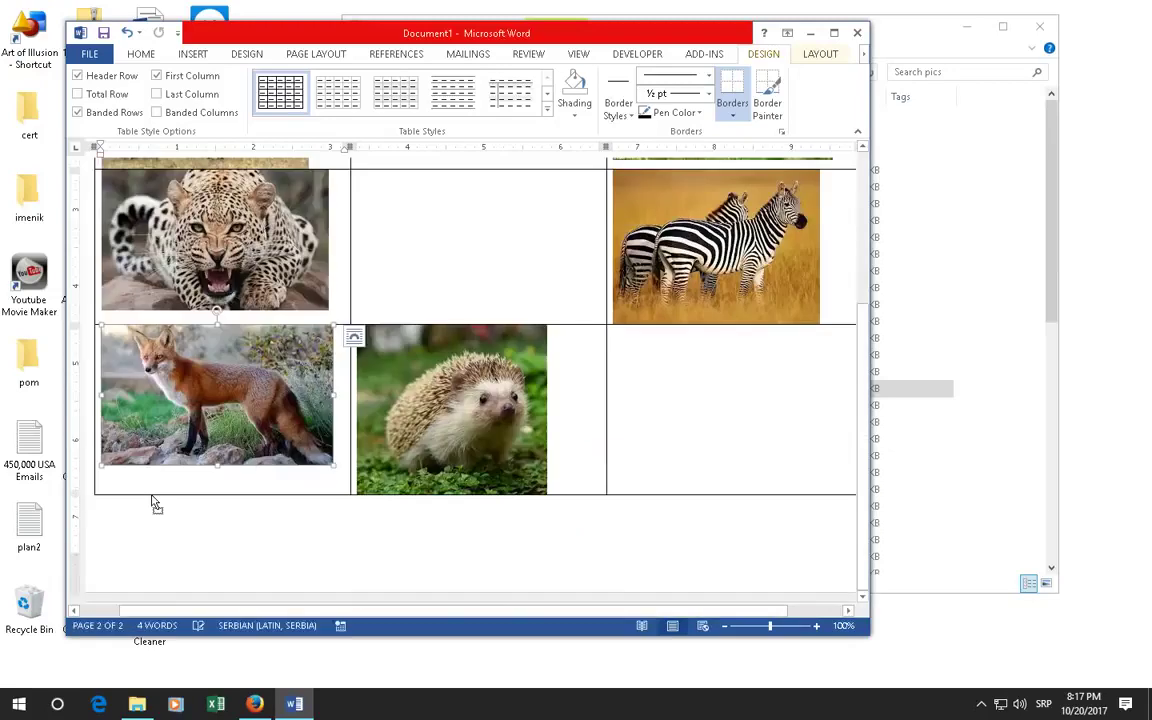
pyautogui.scroll(1, 735, 419)
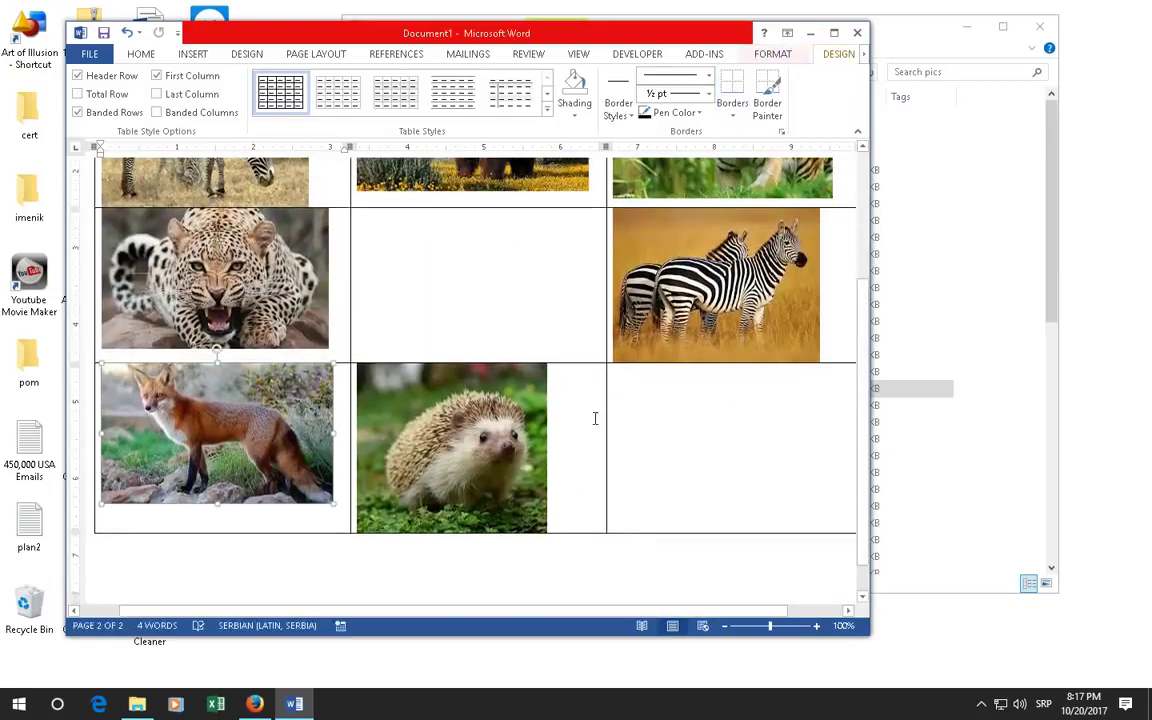
pyautogui.click(622, 417)
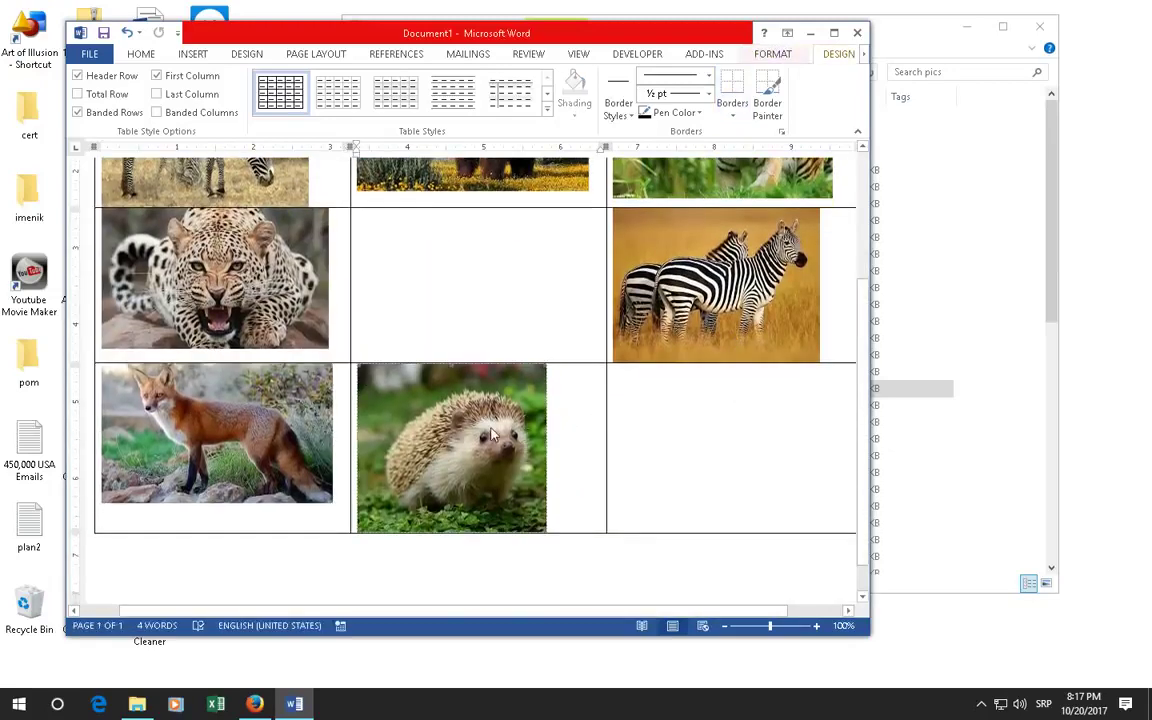
pyautogui.moveTo(492, 435); pyautogui.dragTo(504, 268)
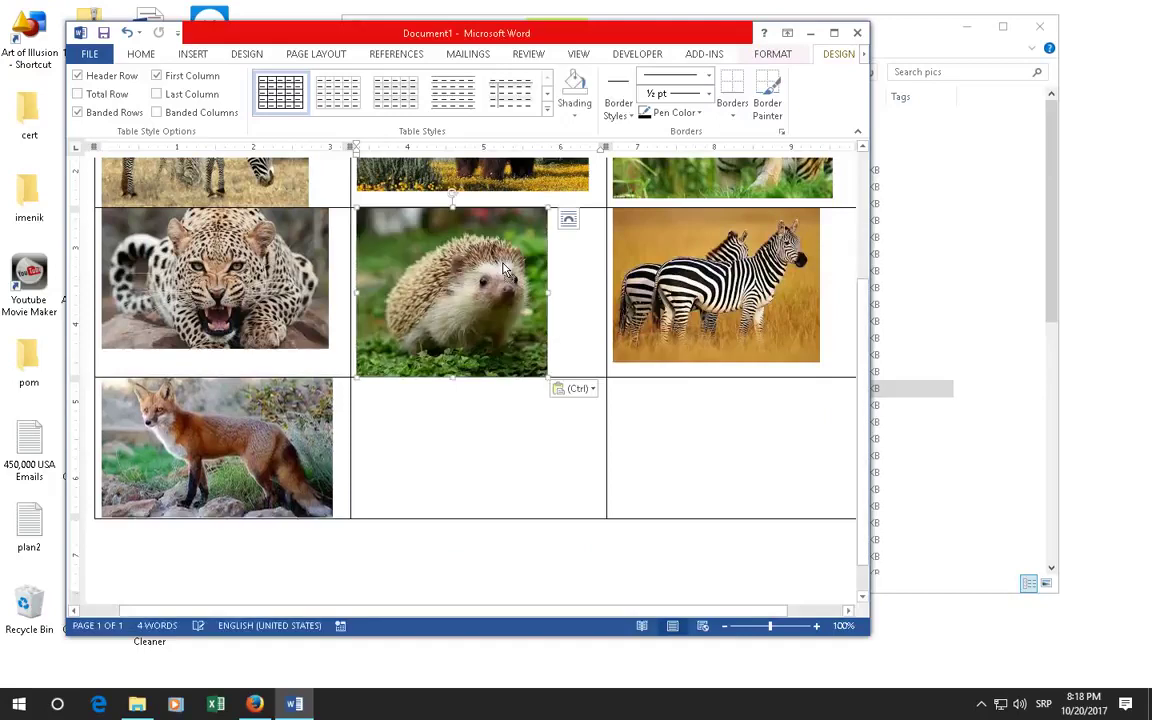
# - Insert image 14, the giraffe, and move it into the bottom-right cell
pyautogui.click(891, 410)
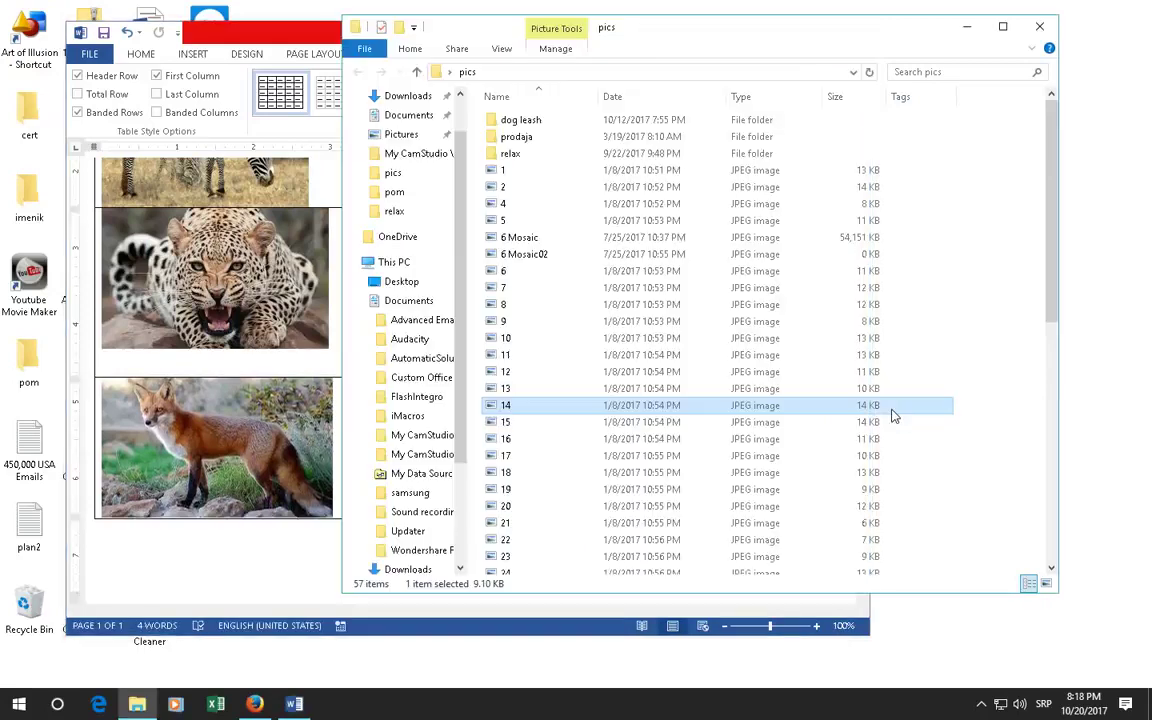
pyautogui.moveTo(453, 35); pyautogui.dragTo(769, 54)
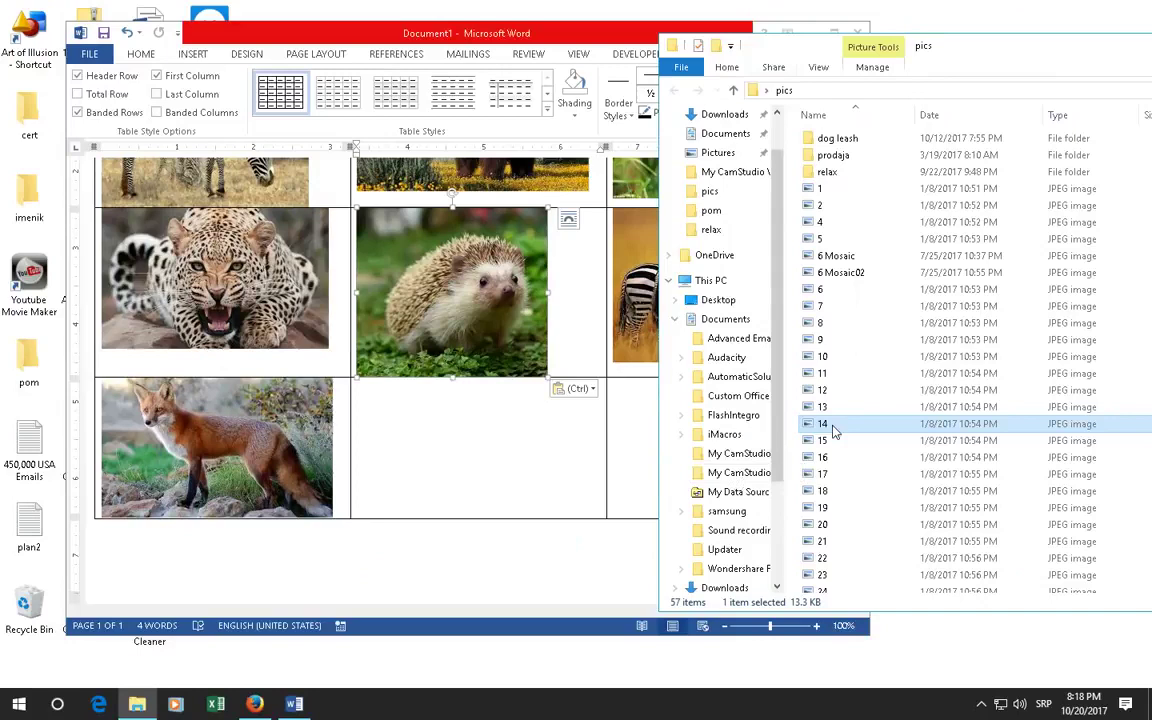
pyautogui.moveTo(835, 424); pyautogui.dragTo(399, 404)
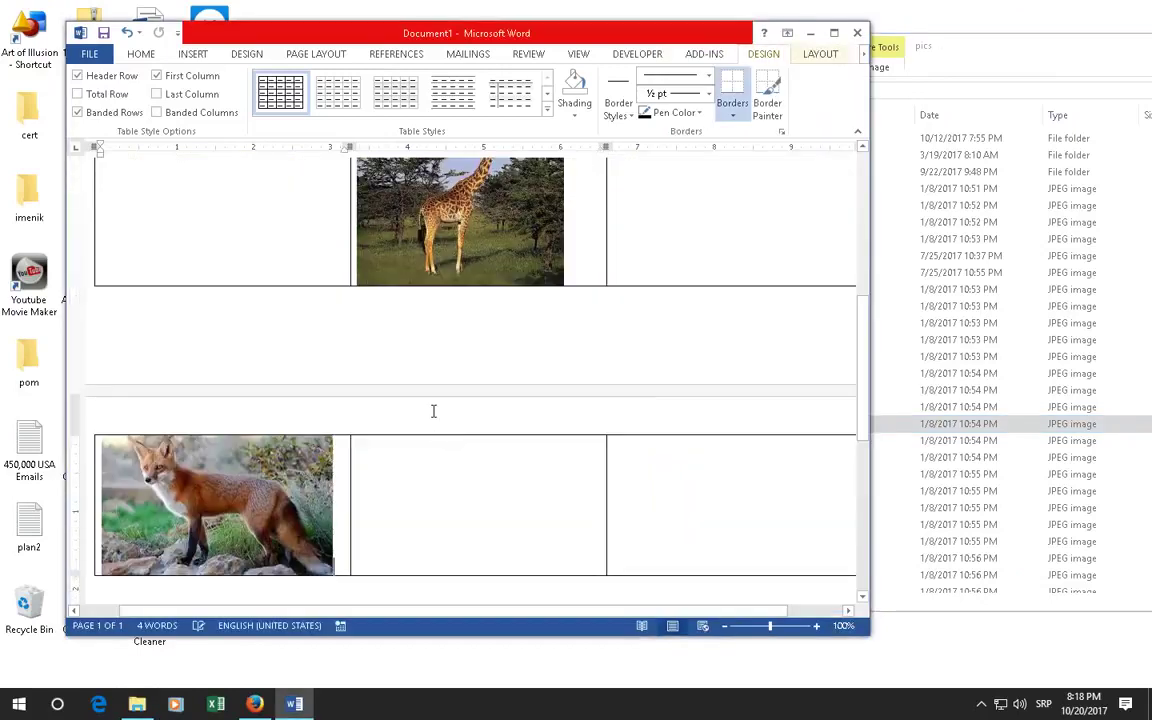
pyautogui.click(375, 524)
pyautogui.scroll(2, 375, 523)
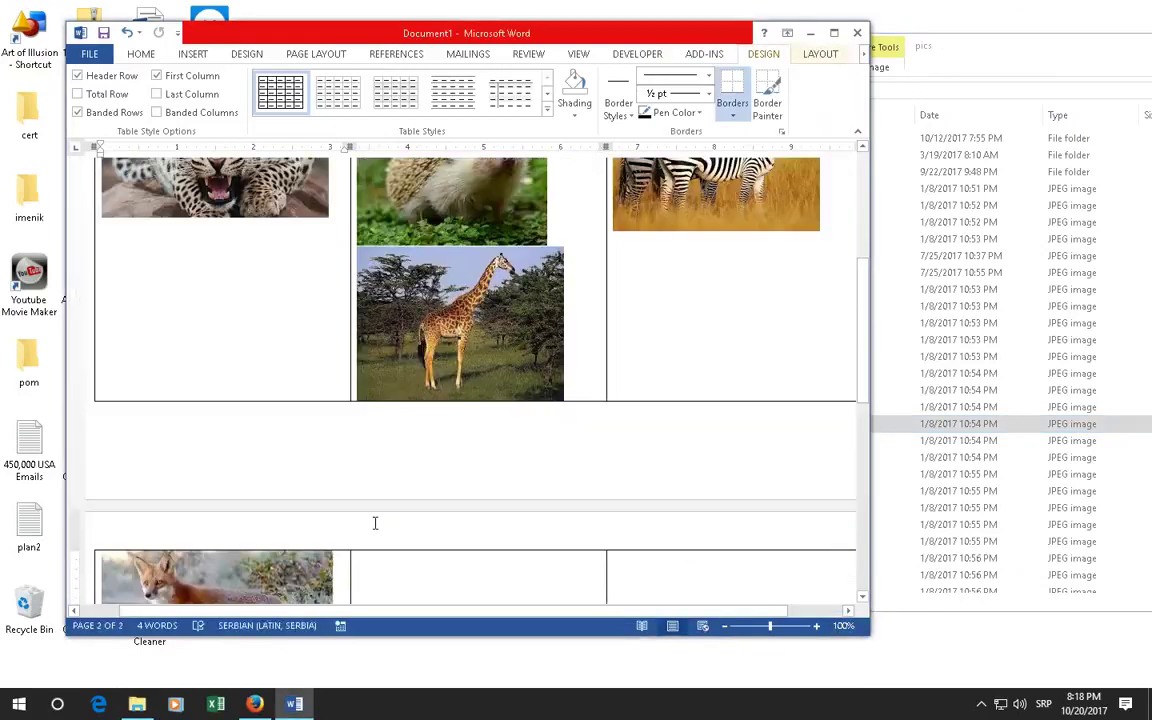
pyautogui.click(382, 256)
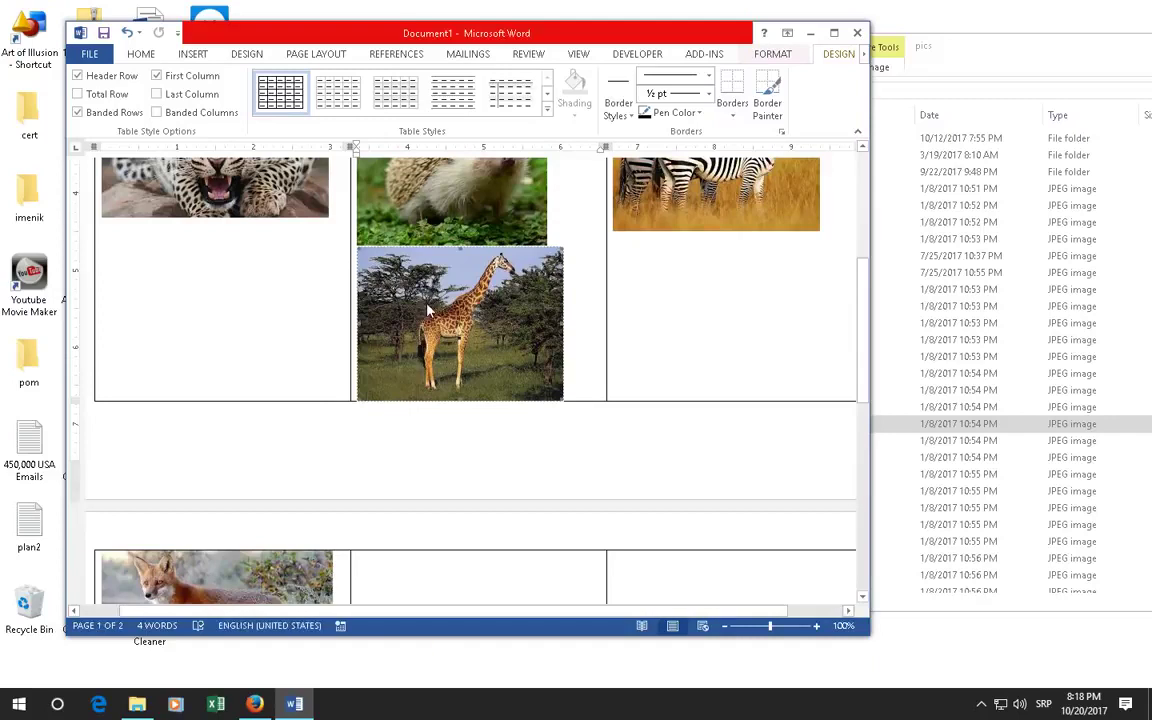
pyautogui.moveTo(383, 272)
pyautogui.mouseDown()
pyautogui.moveTo(680, 595)
pyautogui.moveTo(663, 562)
pyautogui.mouseUp()
pyautogui.scroll(2, 641, 453)
pyautogui.scroll(2, 641, 453)
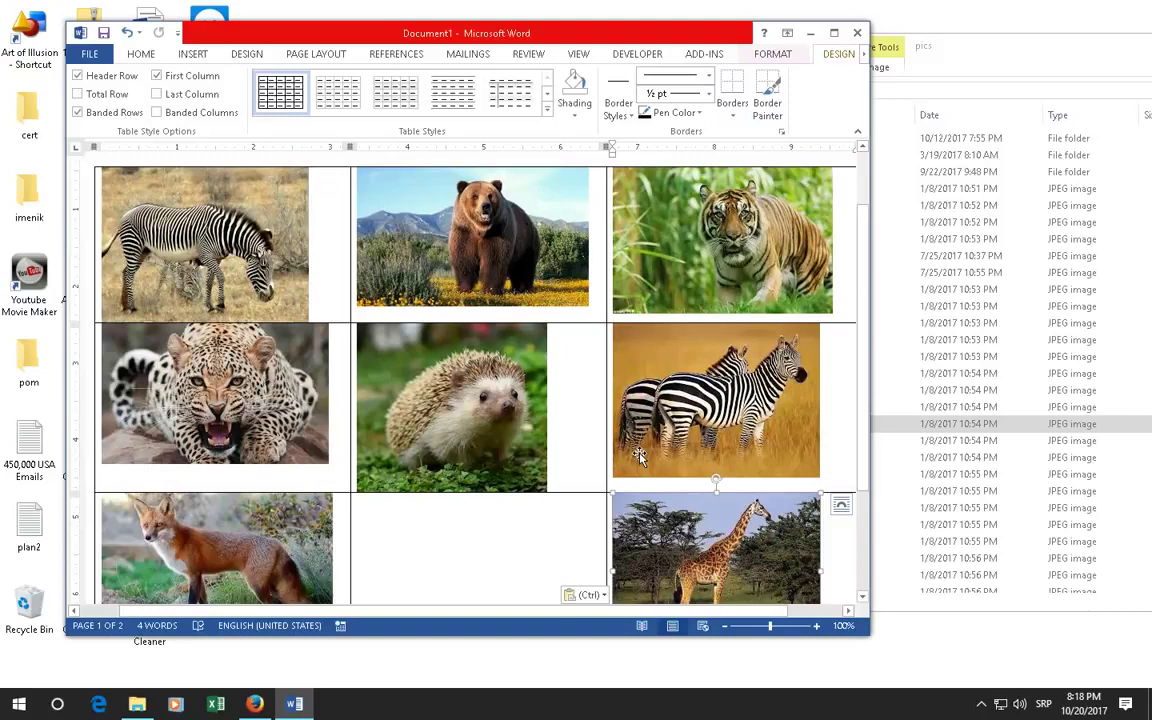
pyautogui.scroll(-3, 733, 447)
# - Insert image 15, the rhino, and move it into the bottom-middle cell
pyautogui.click(913, 440)
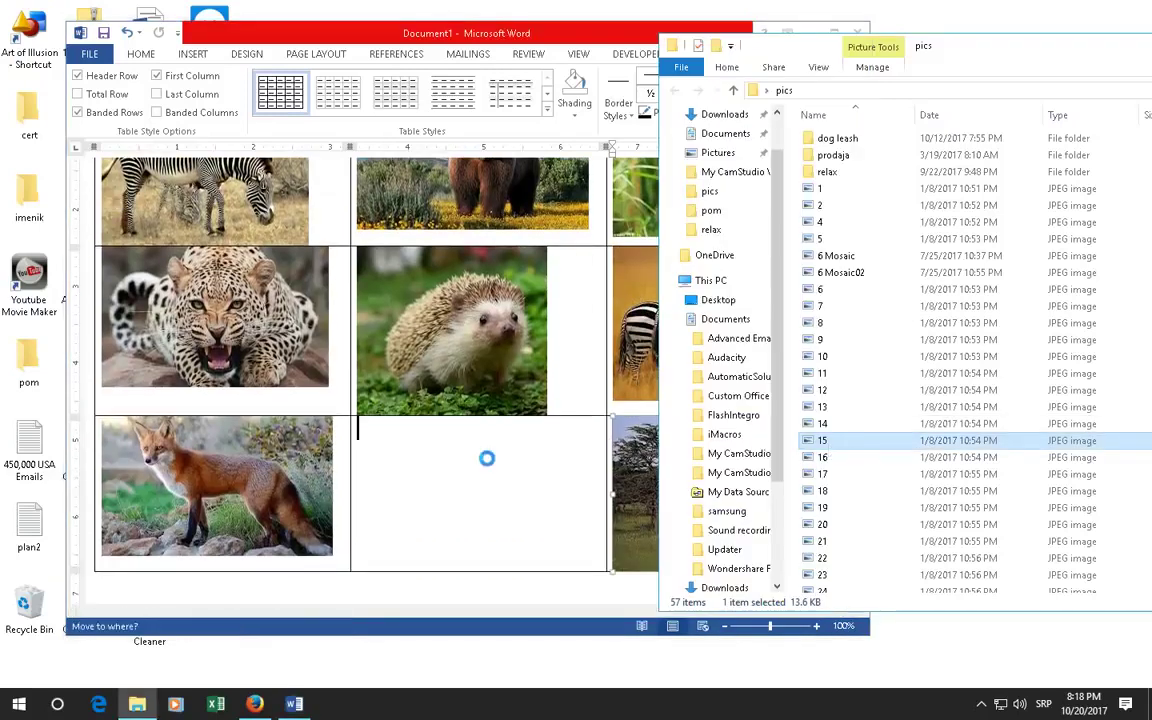
pyautogui.moveTo(828, 452); pyautogui.dragTo(455, 452)
pyautogui.click(455, 452)
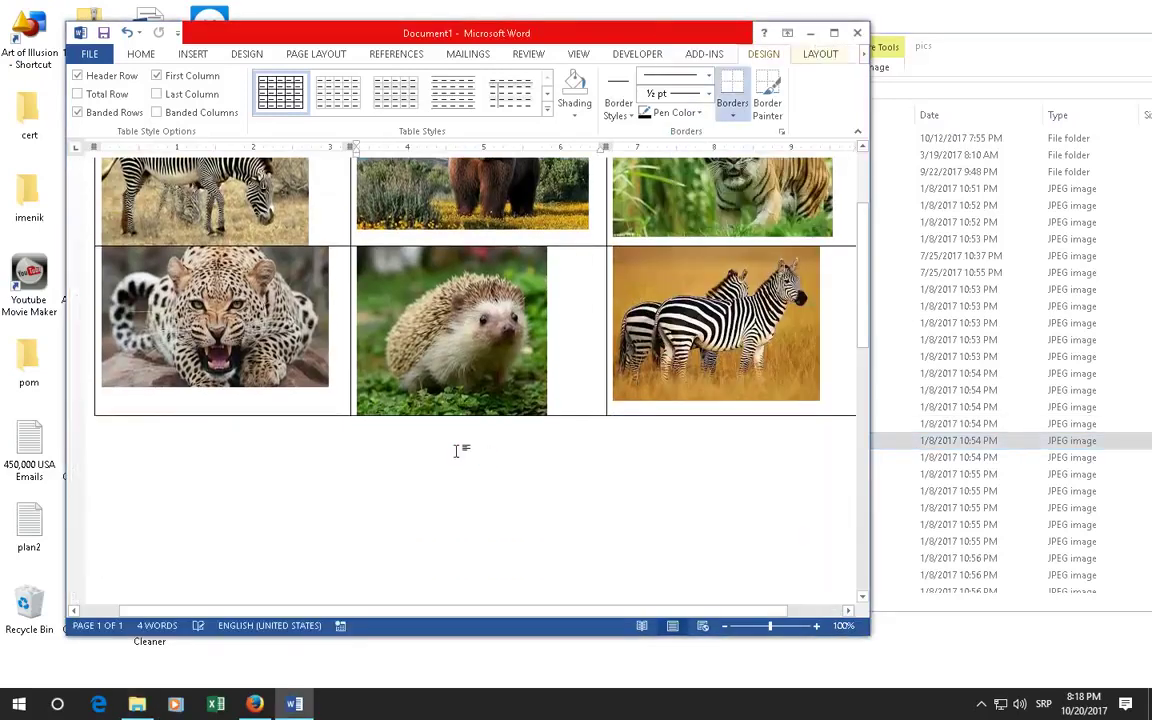
pyautogui.scroll(-3, 517, 484)
pyautogui.scroll(-3, 517, 482)
pyautogui.scroll(-2, 517, 481)
pyautogui.click(654, 405)
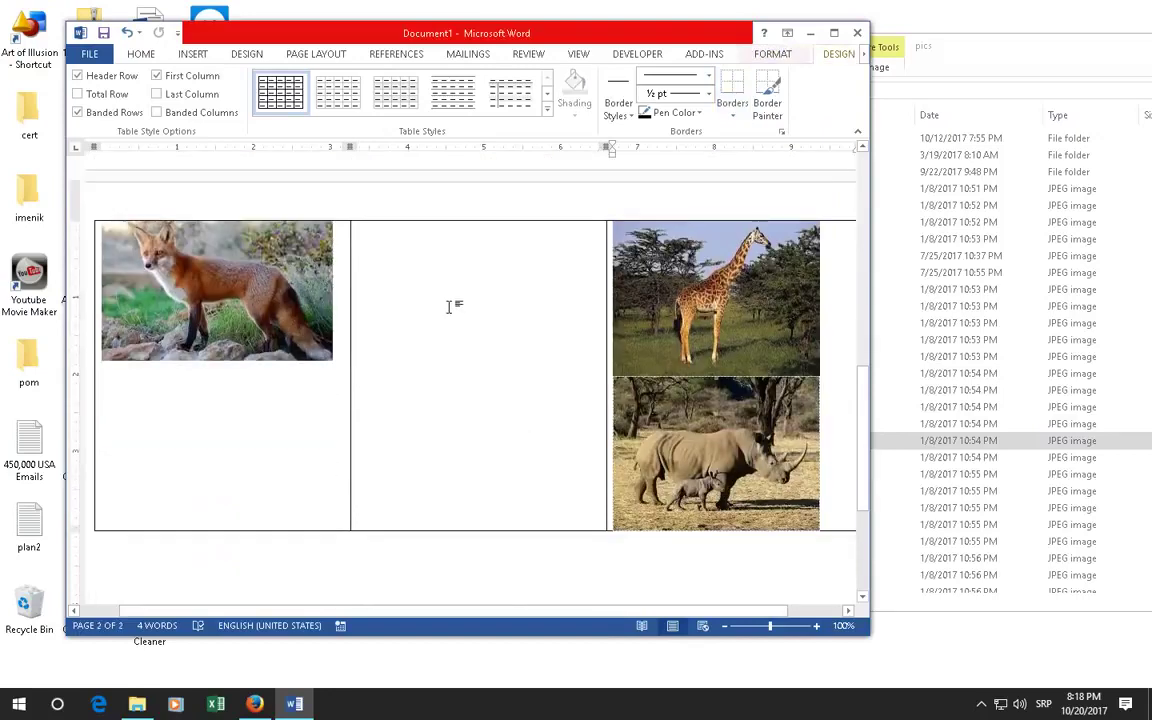
pyautogui.moveTo(615, 407); pyautogui.dragTo(420, 279)
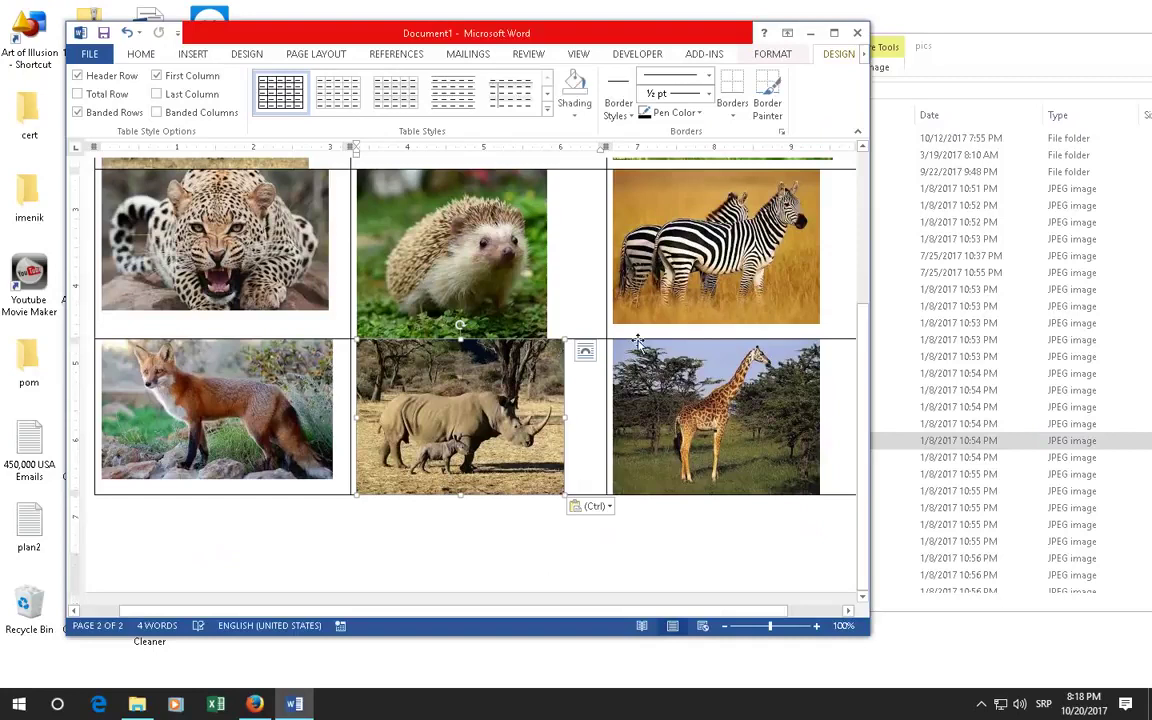
pyautogui.scroll(3, 637, 342)
pyautogui.scroll(1, 573, 308)
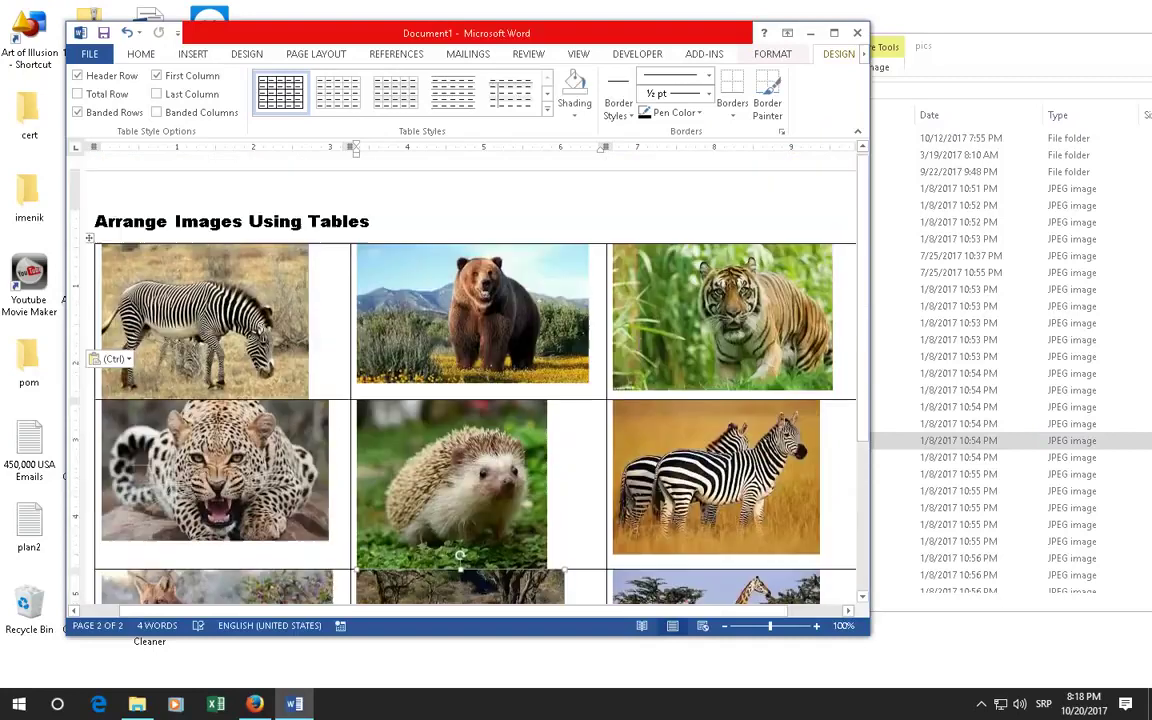
# - Select the photo table and apply a gridless table style with grey shaded bands
pyautogui.click(88, 239)
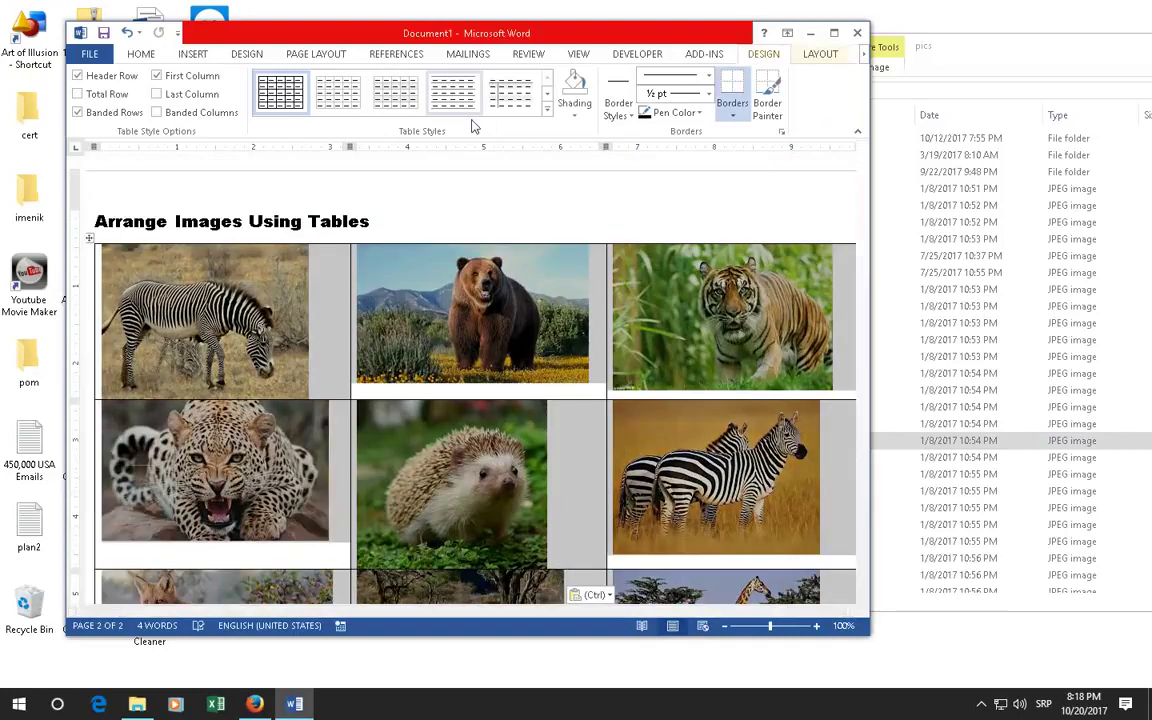
pyautogui.click(340, 105)
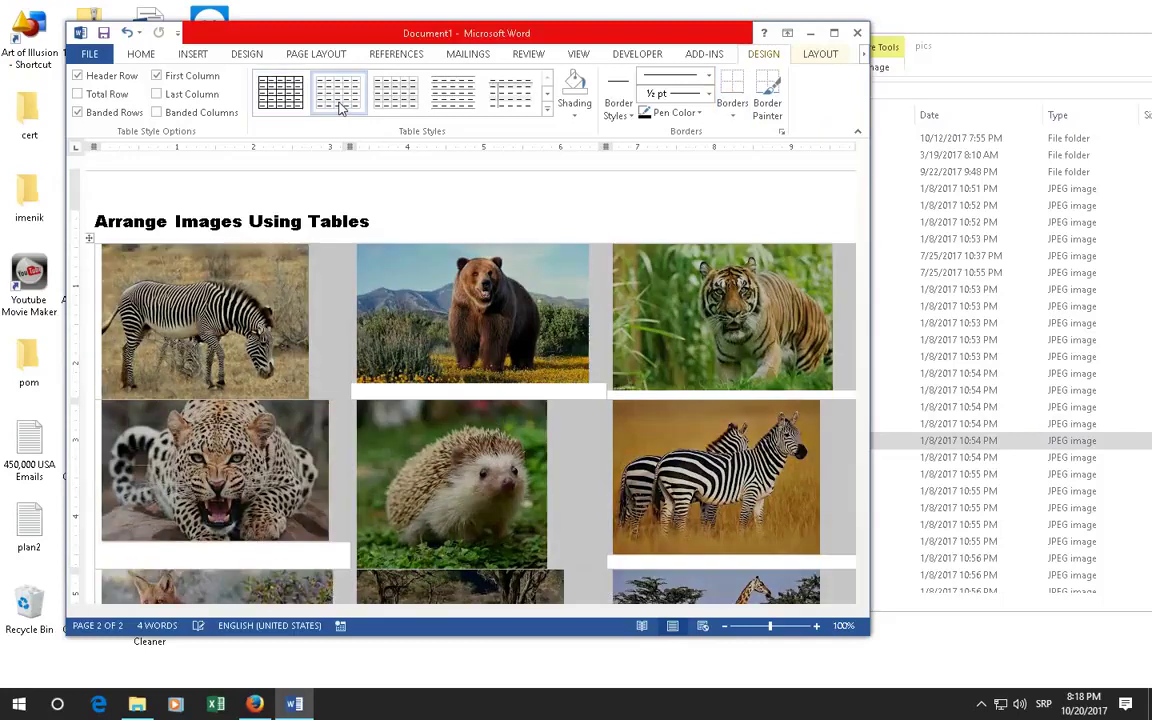
pyautogui.click(398, 110)
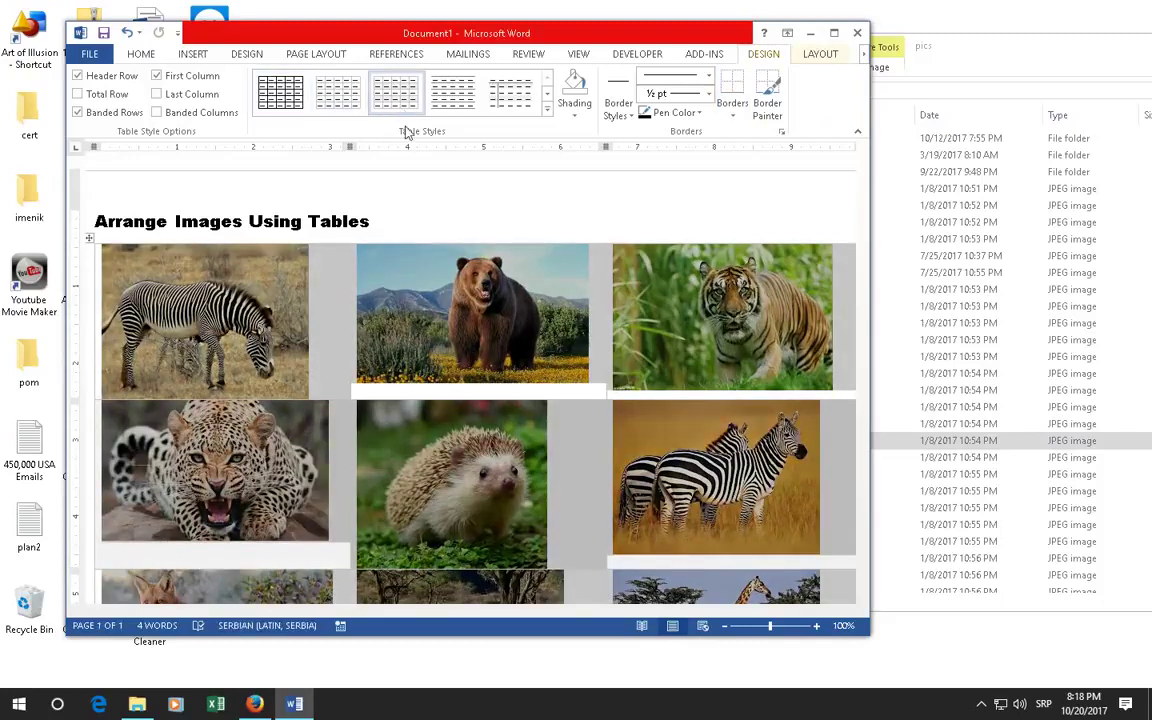
pyautogui.click(736, 116)
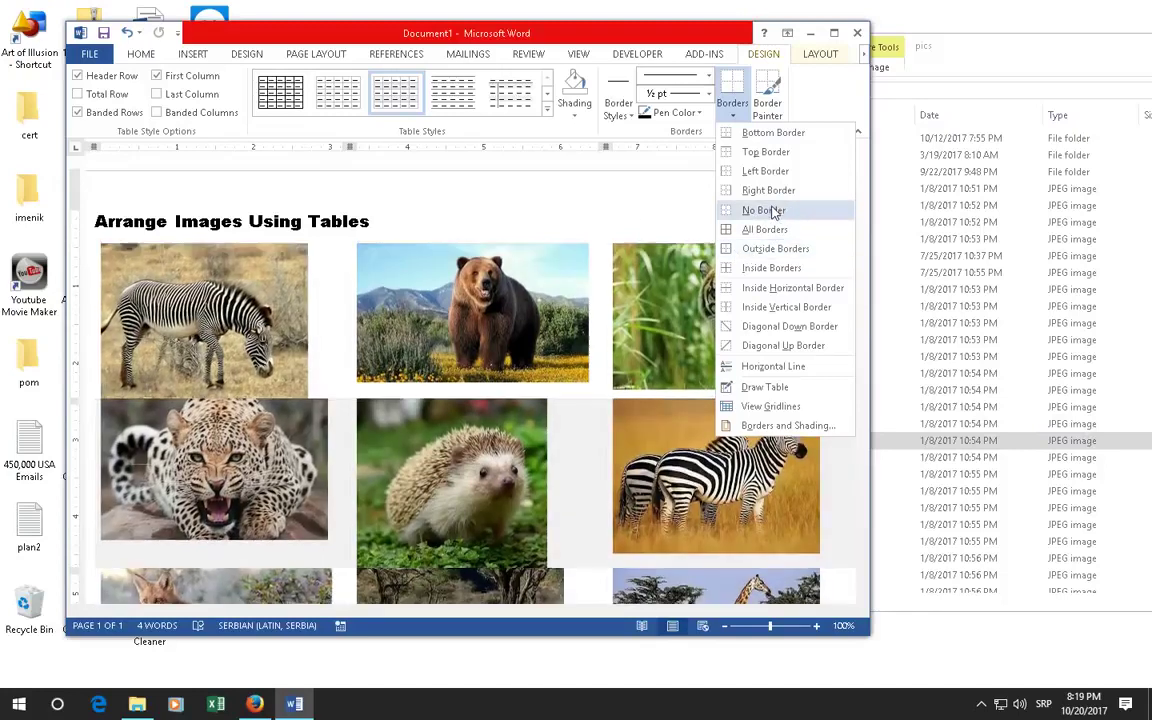
# - Apply Outside Borders to the photo table, toggle Border Painter, and reselect the table
pyautogui.click(776, 249)
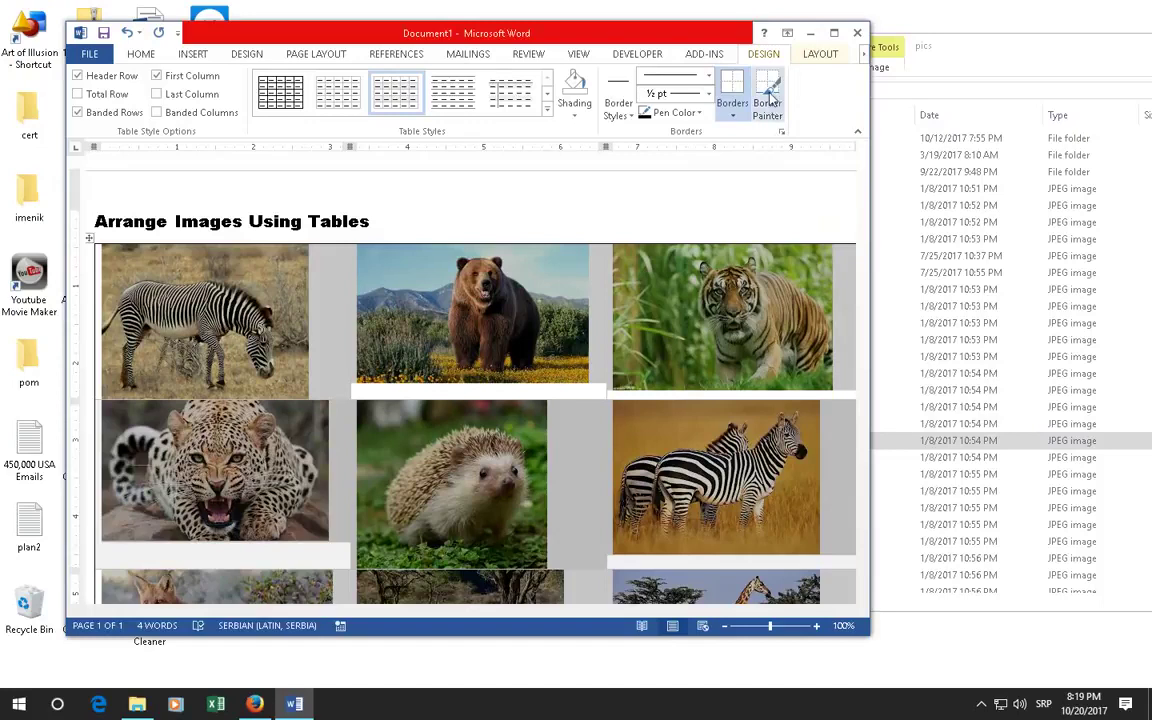
pyautogui.click(768, 100)
pyautogui.click(771, 90)
pyautogui.click(768, 100)
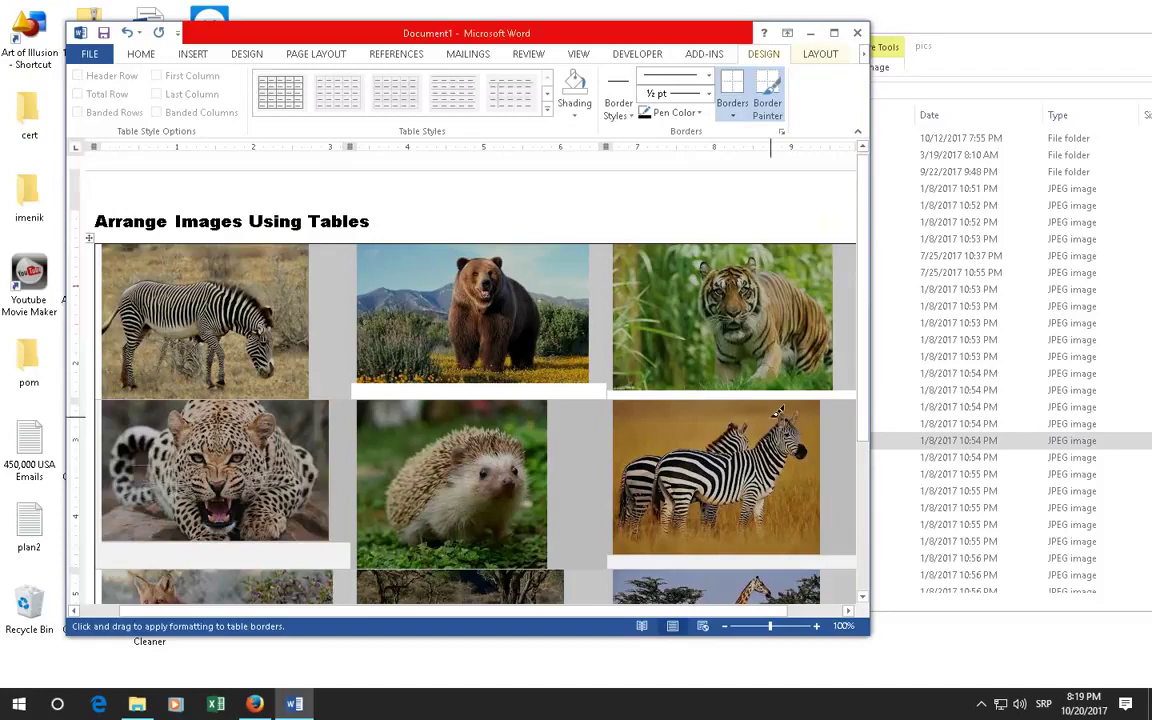
pyautogui.click(138, 56)
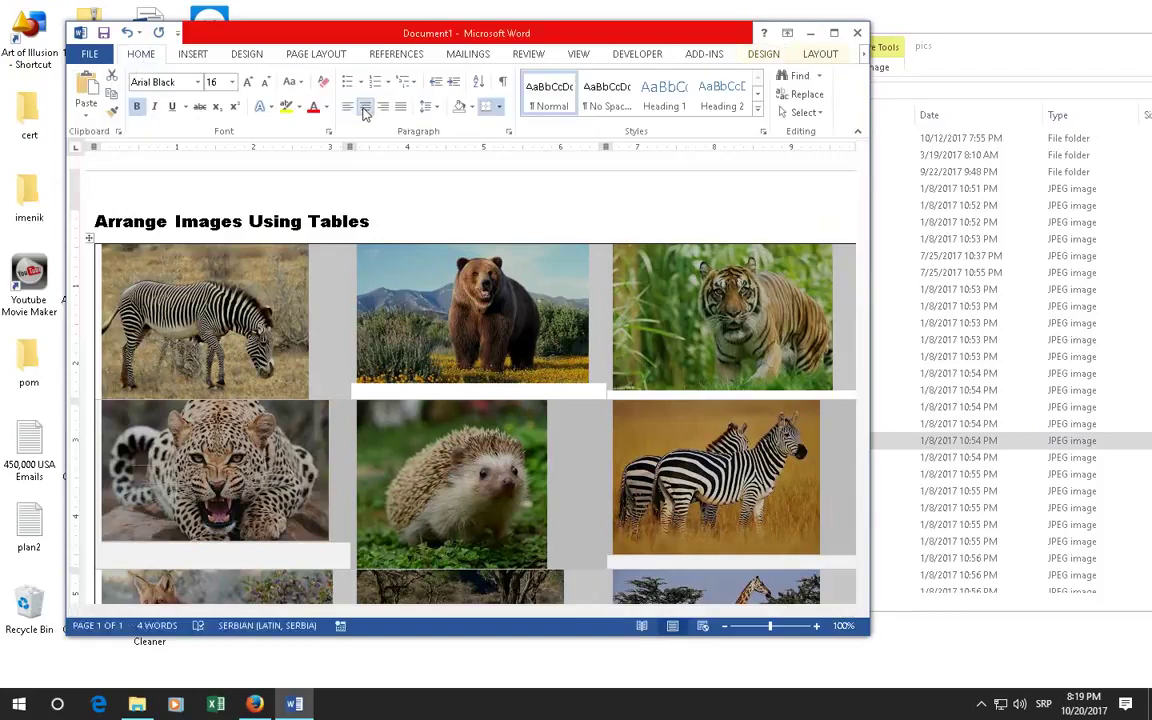
pyautogui.click(90, 240)
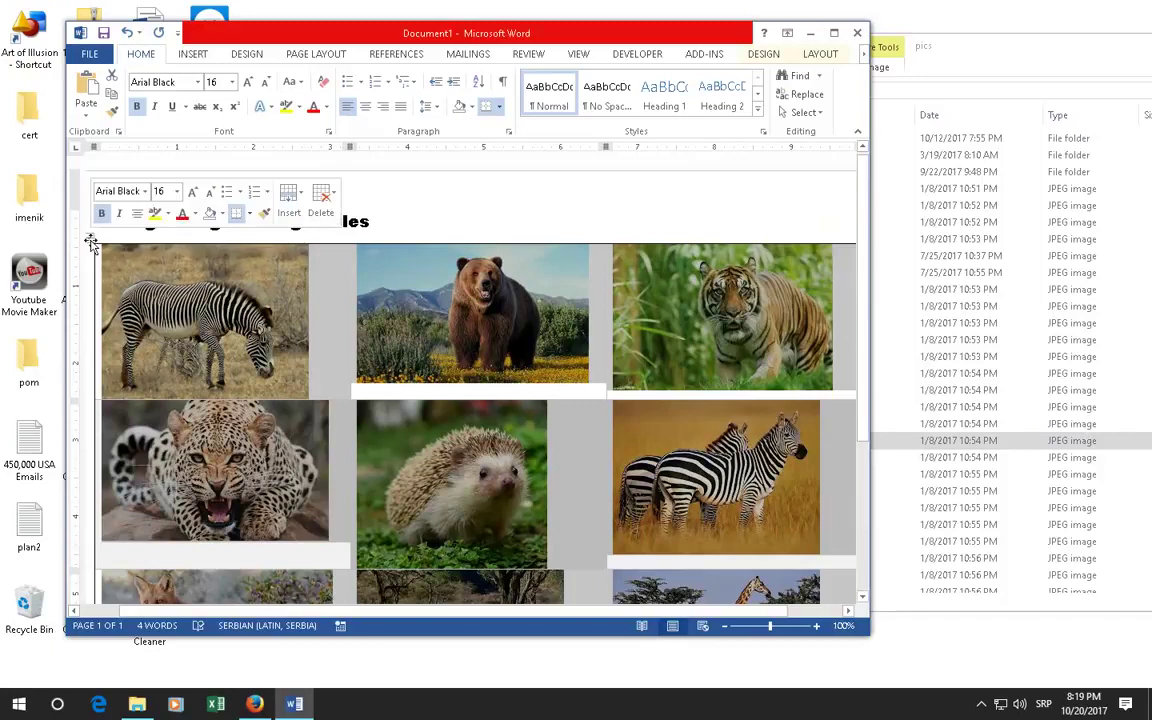
# - Select every cell of the photo table and center the photos within their cells
pyautogui.click(205, 258)
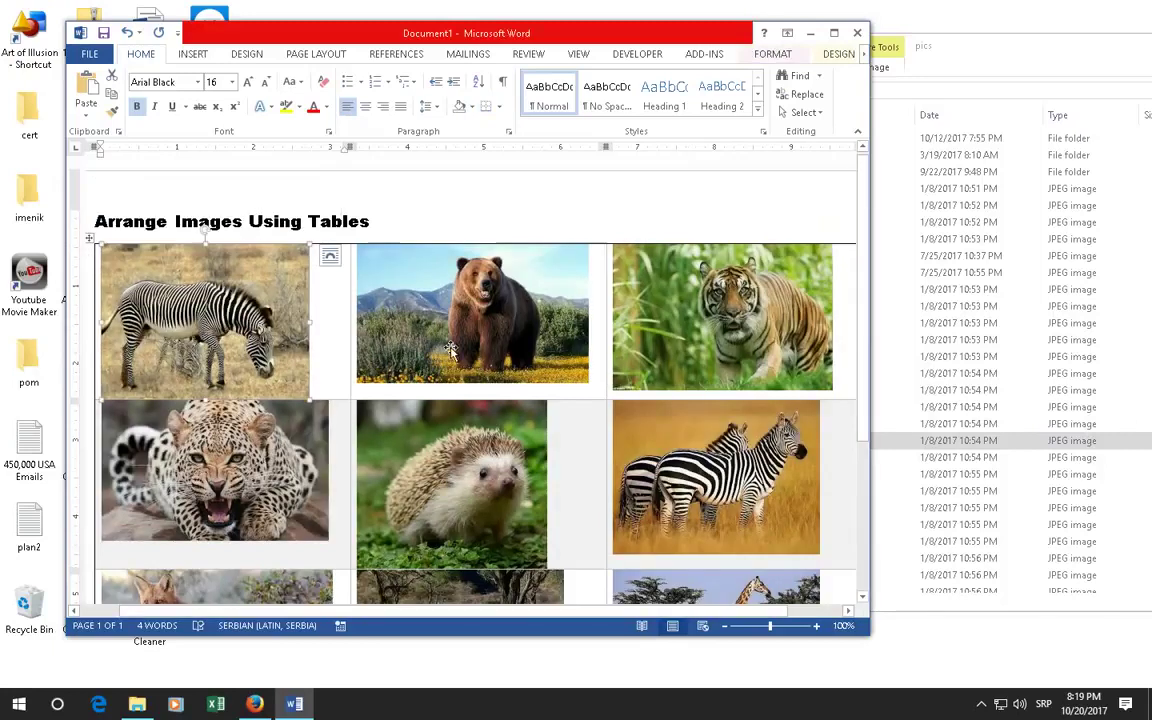
pyautogui.scroll(-3, 451, 350)
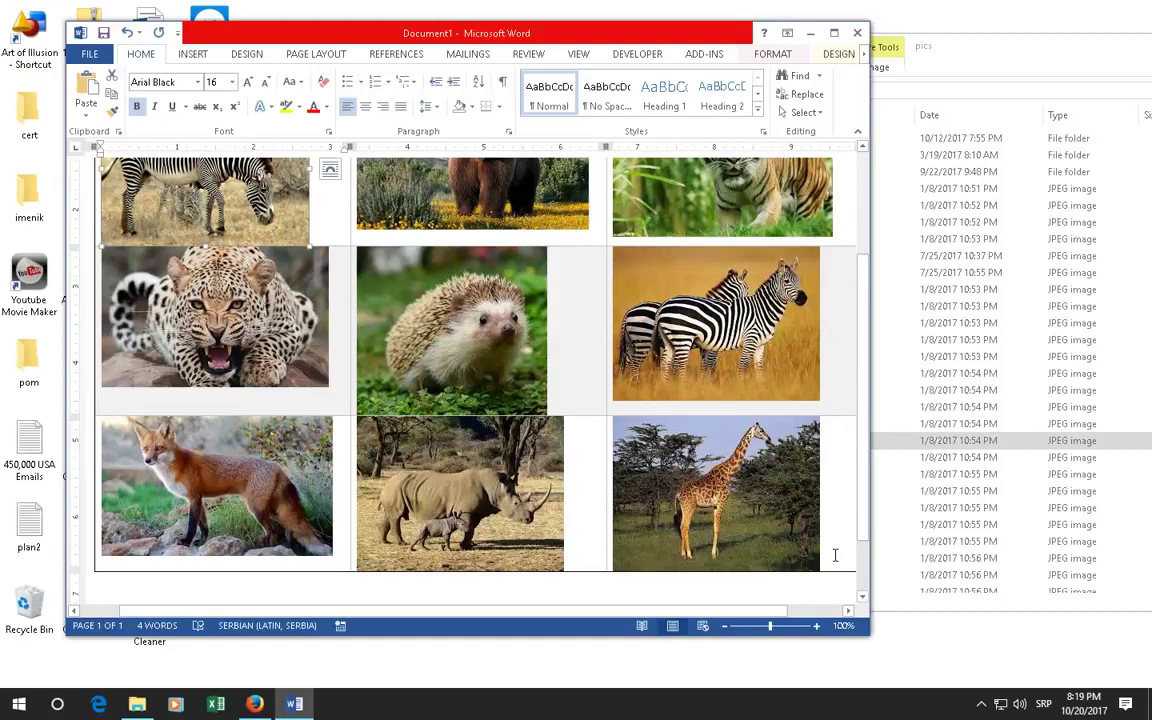
pyautogui.moveTo(835, 555); pyautogui.dragTo(279, 196)
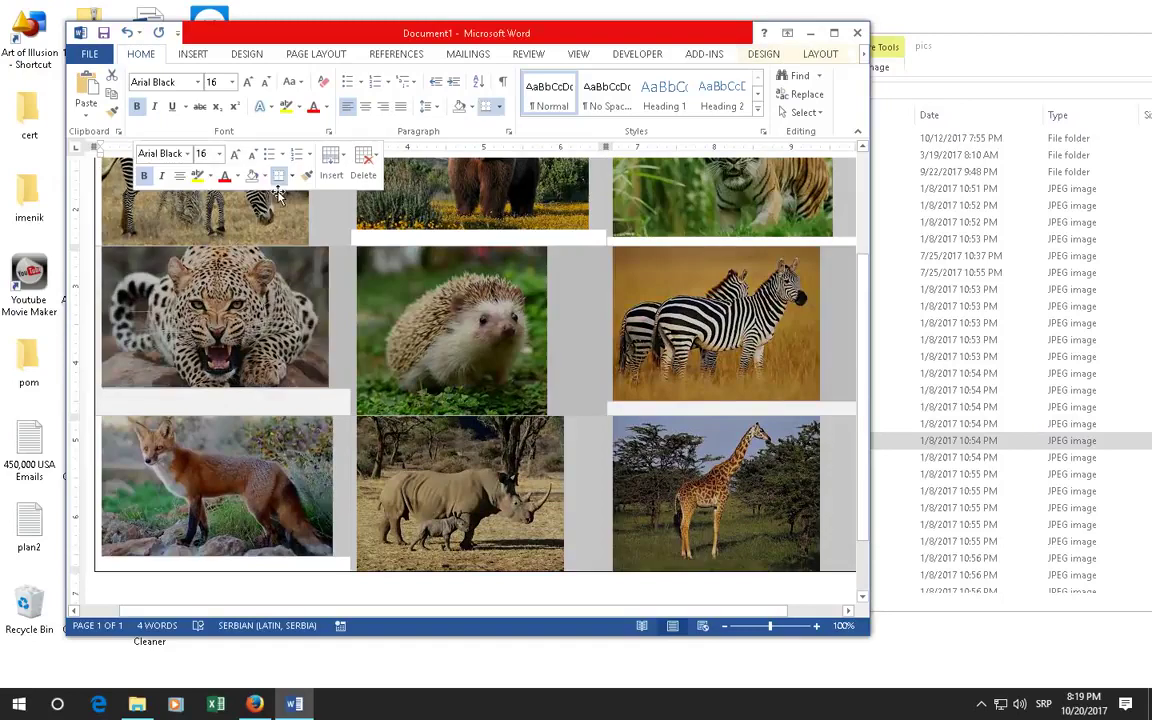
pyautogui.click(367, 108)
# - Maximize Word and drag the table's bottom border down to make the last row taller
pyautogui.click(834, 33)
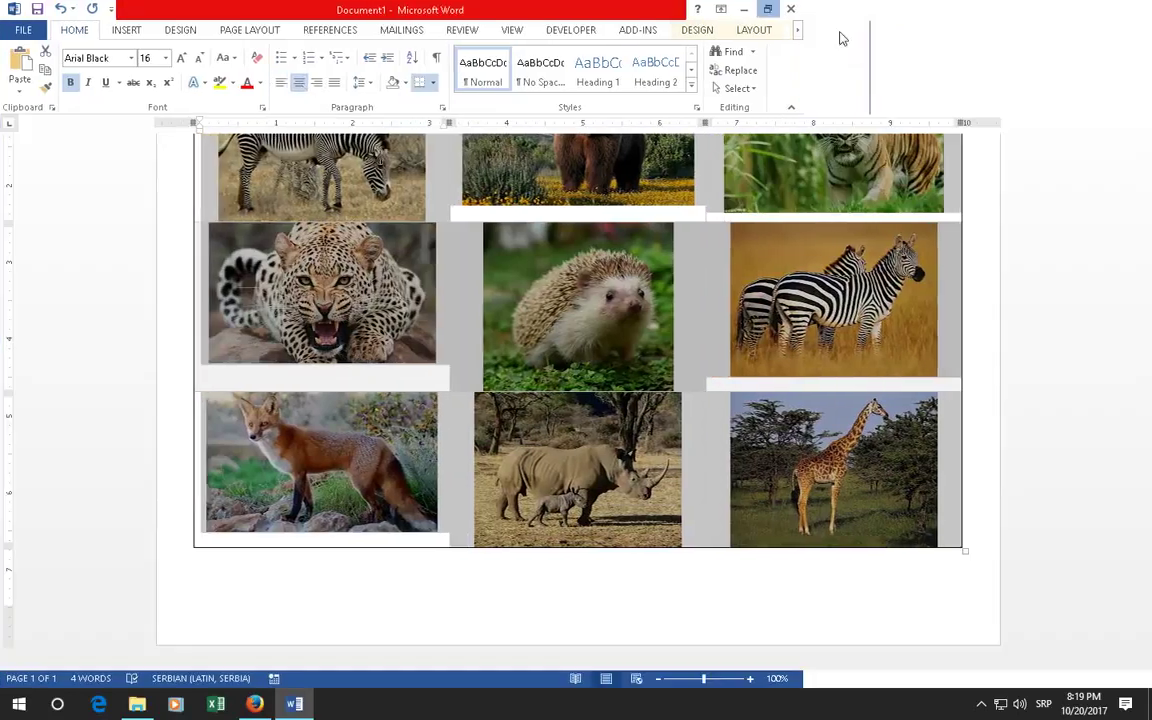
pyautogui.scroll(2, 828, 462)
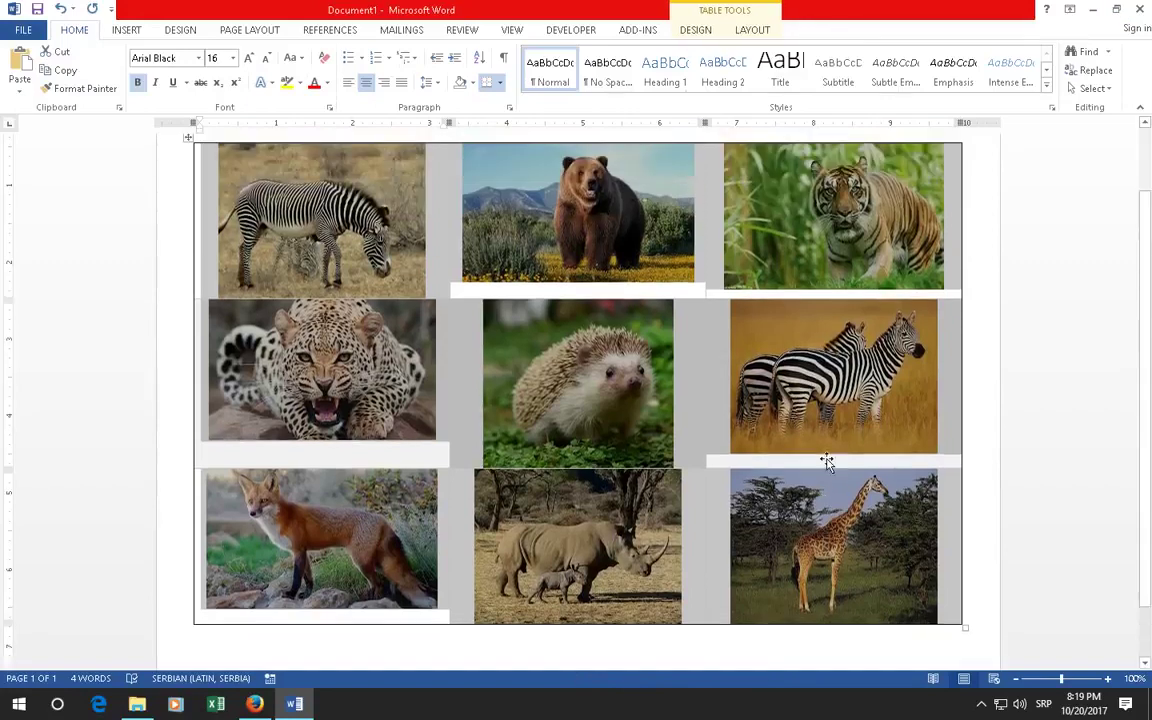
pyautogui.scroll(1, 826, 464)
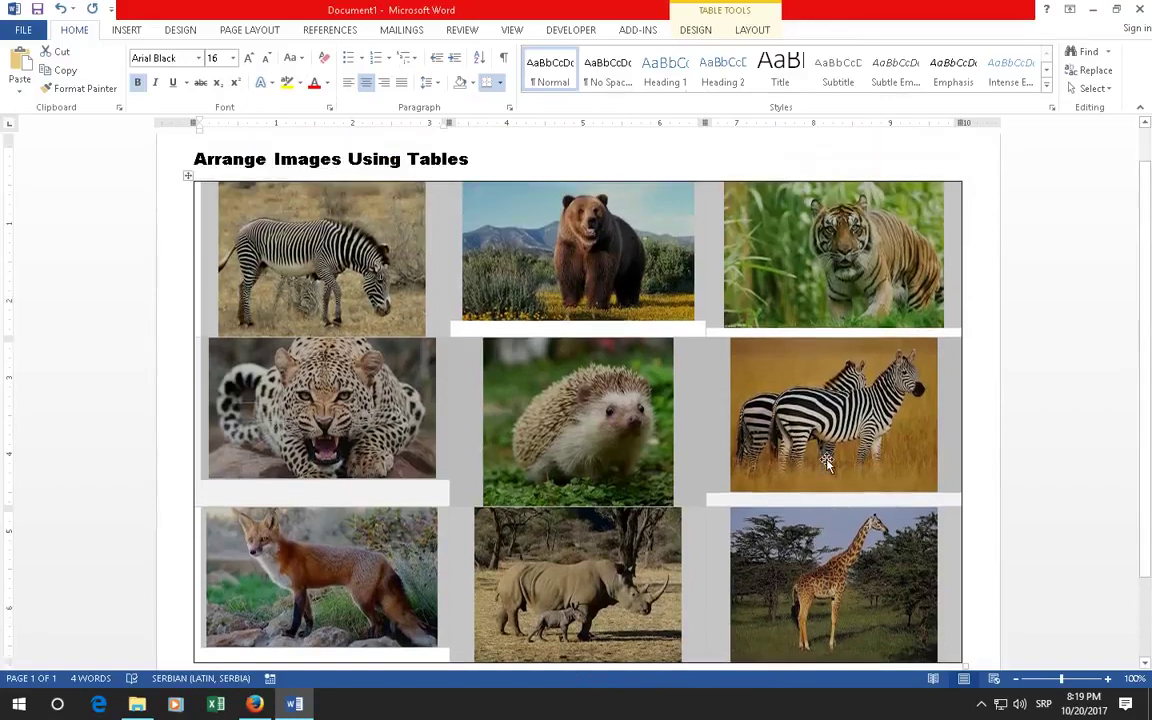
pyautogui.click(697, 474)
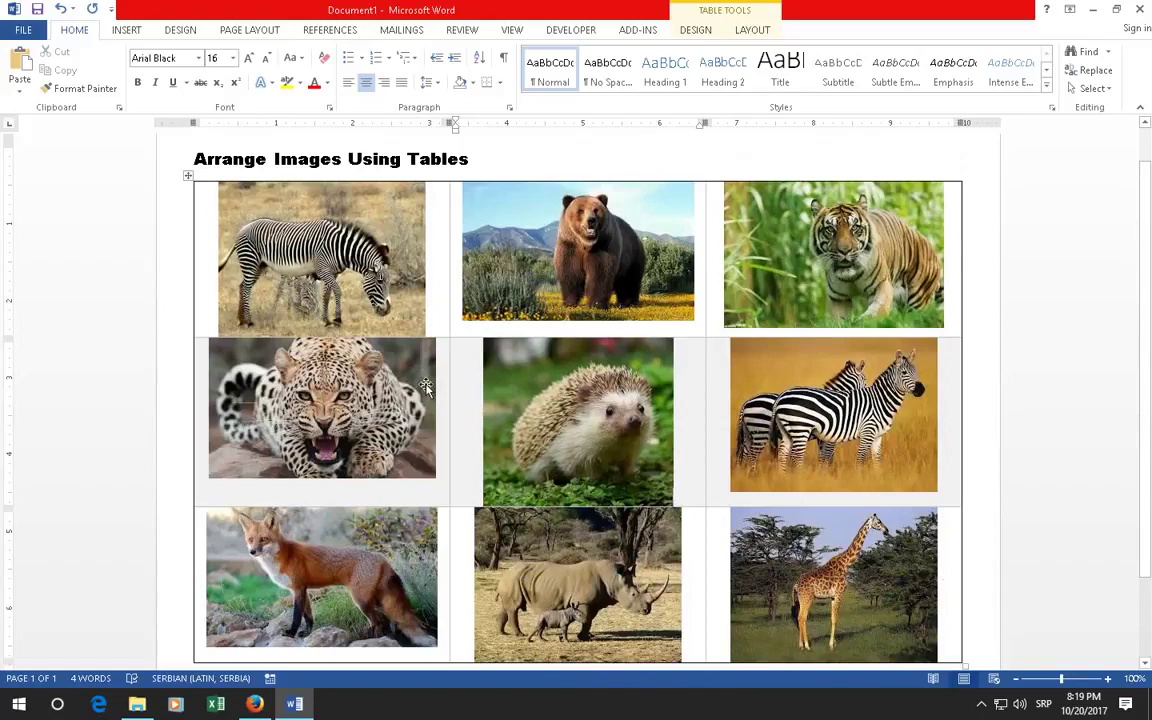
pyautogui.scroll(-1, 420, 385)
pyautogui.scroll(-1, 425, 389)
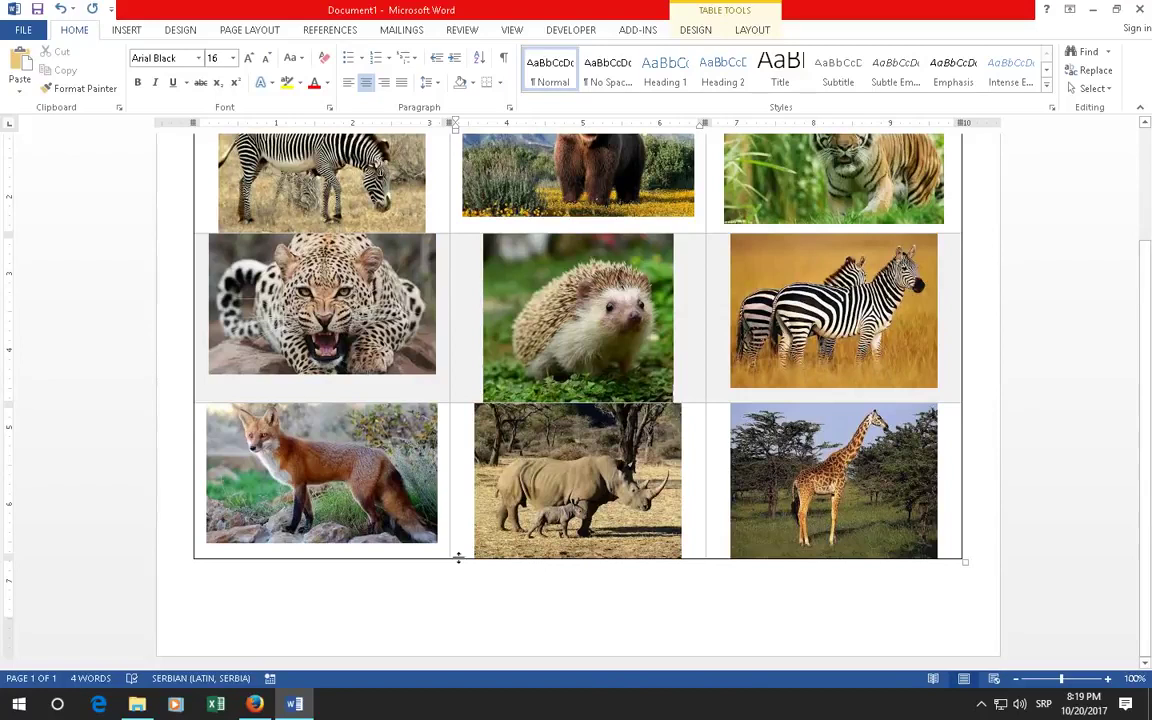
pyautogui.moveTo(458, 557); pyautogui.dragTo(466, 571)
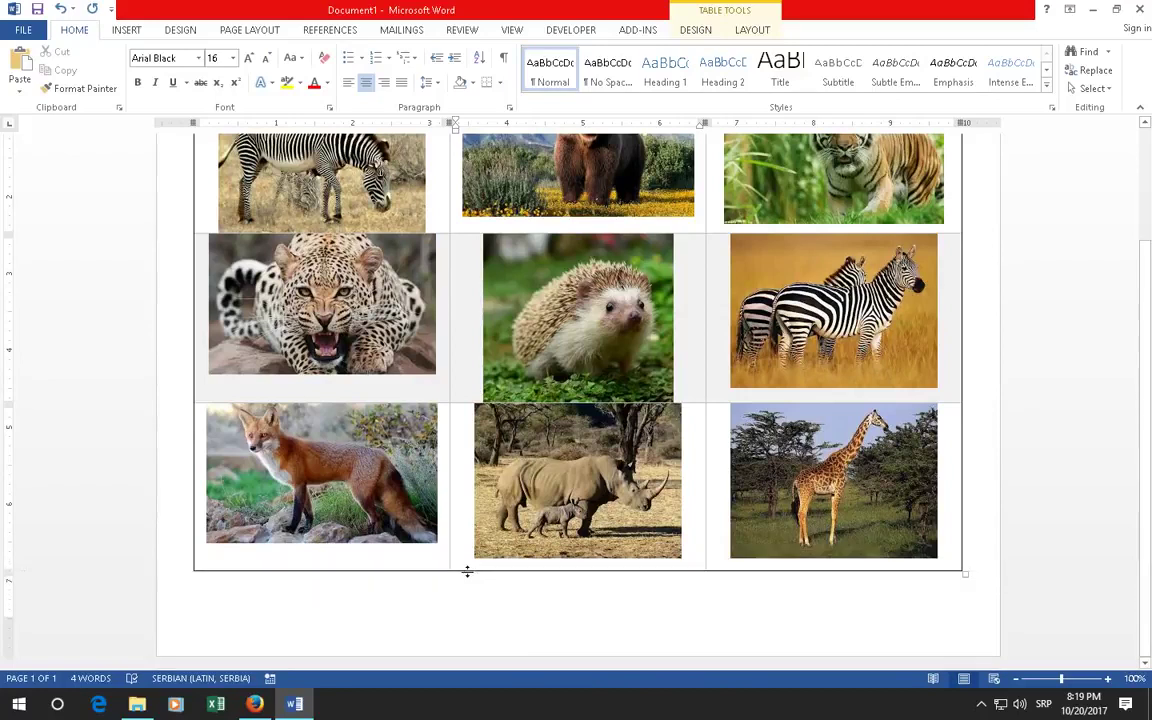
pyautogui.scroll(3, 539, 393)
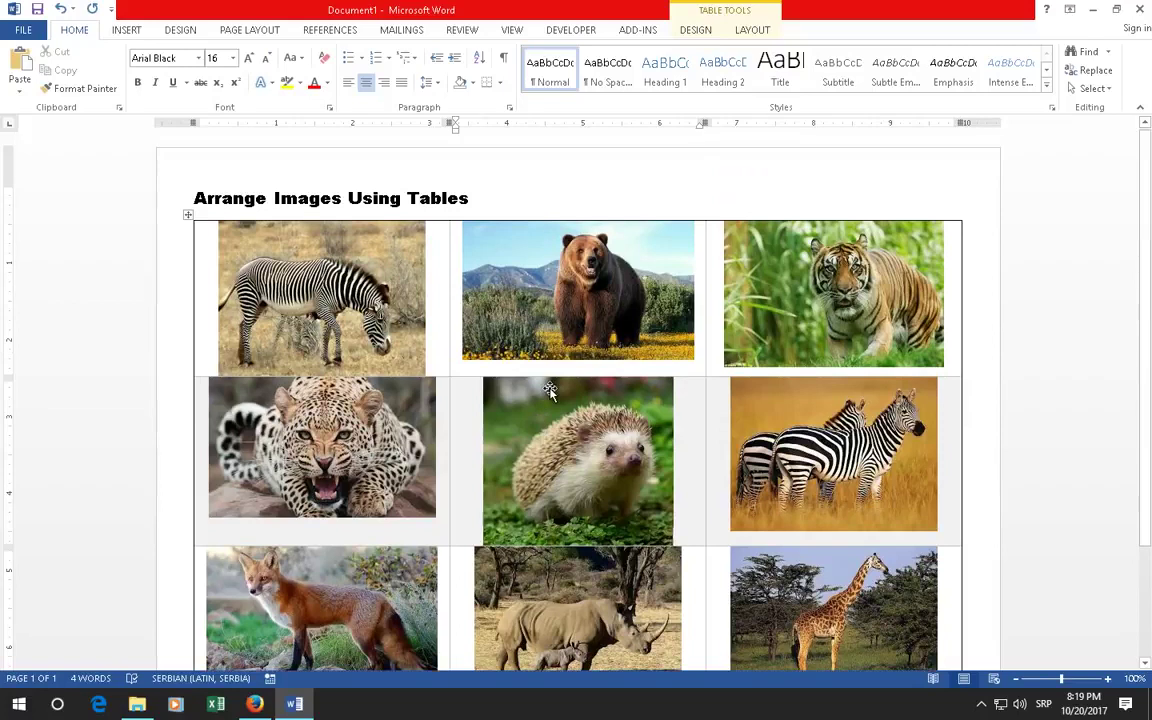
pyautogui.click(716, 245)
# - With the image table selected, apply the Open paragraph spacing set from the Design tab
pyautogui.click(178, 31)
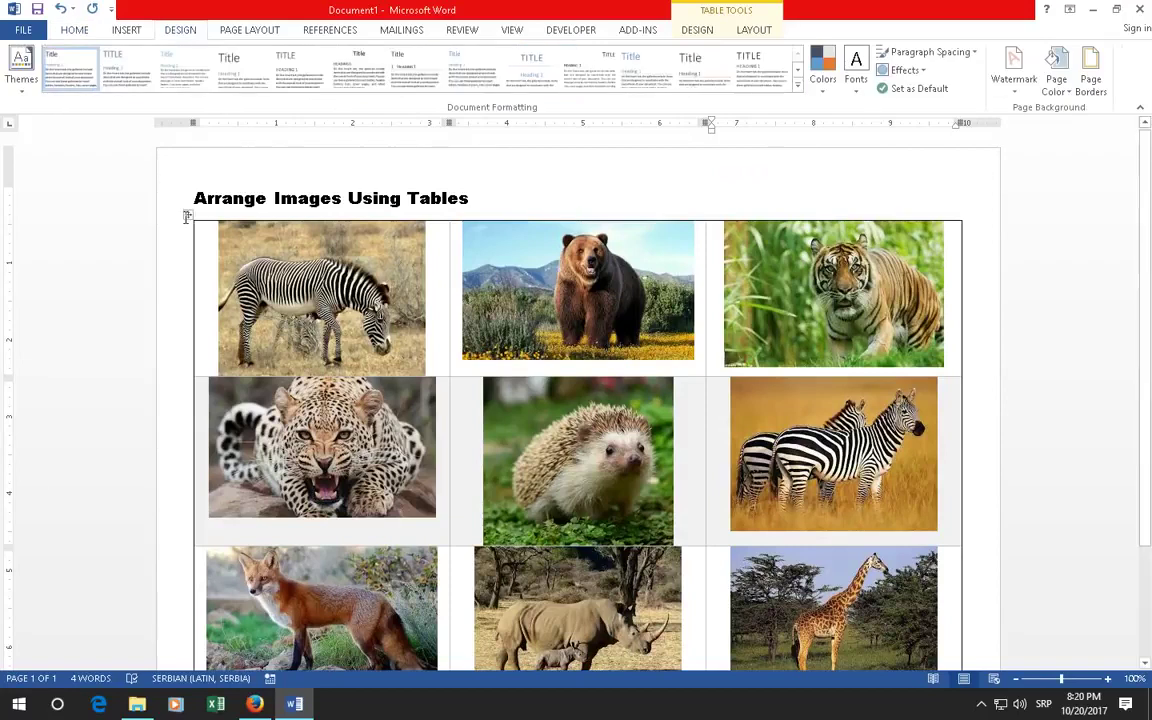
pyautogui.click(185, 218)
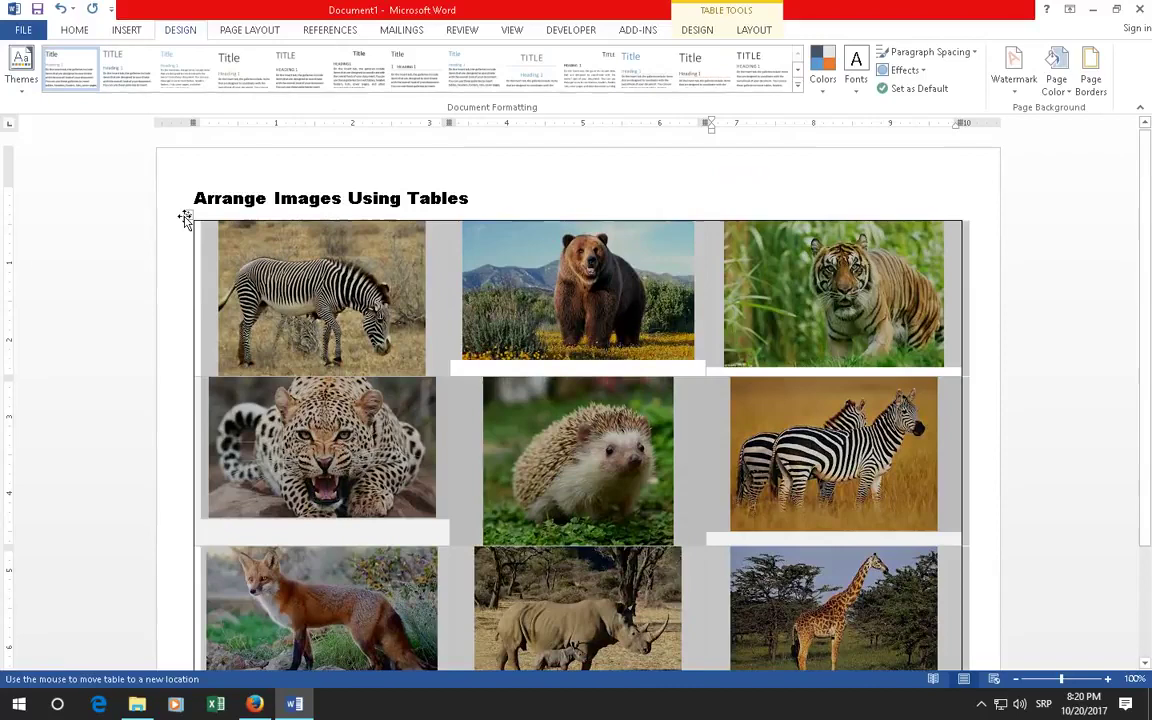
pyautogui.click(823, 92)
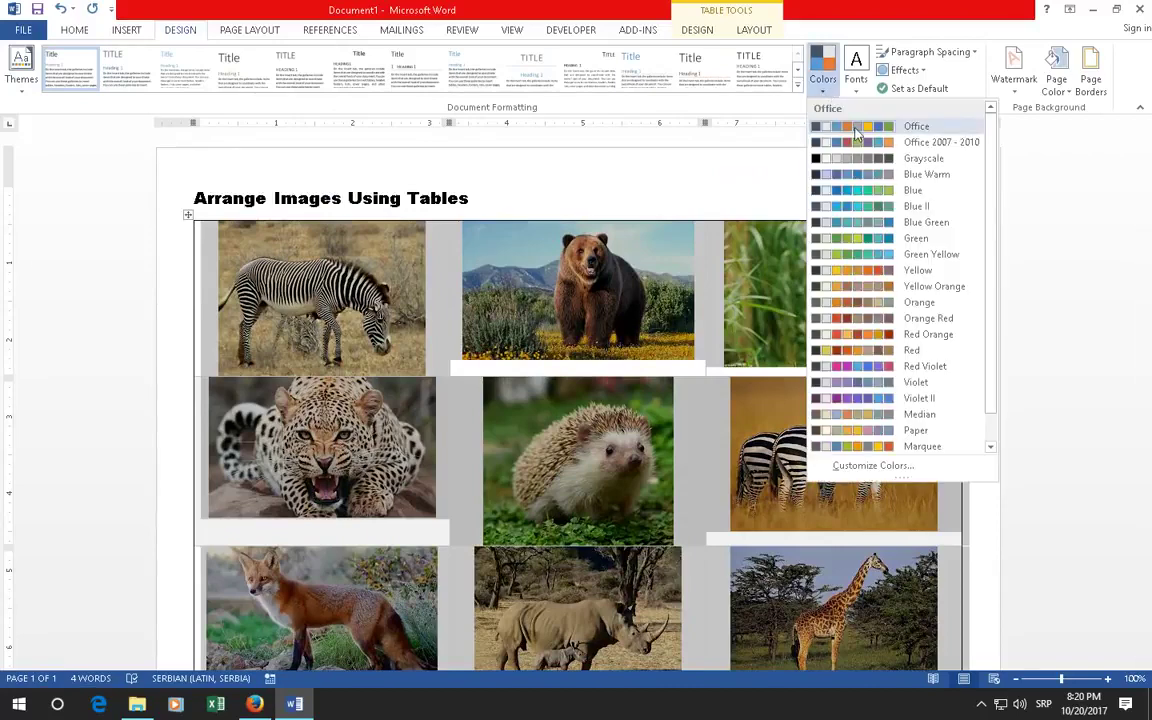
pyautogui.click(972, 56)
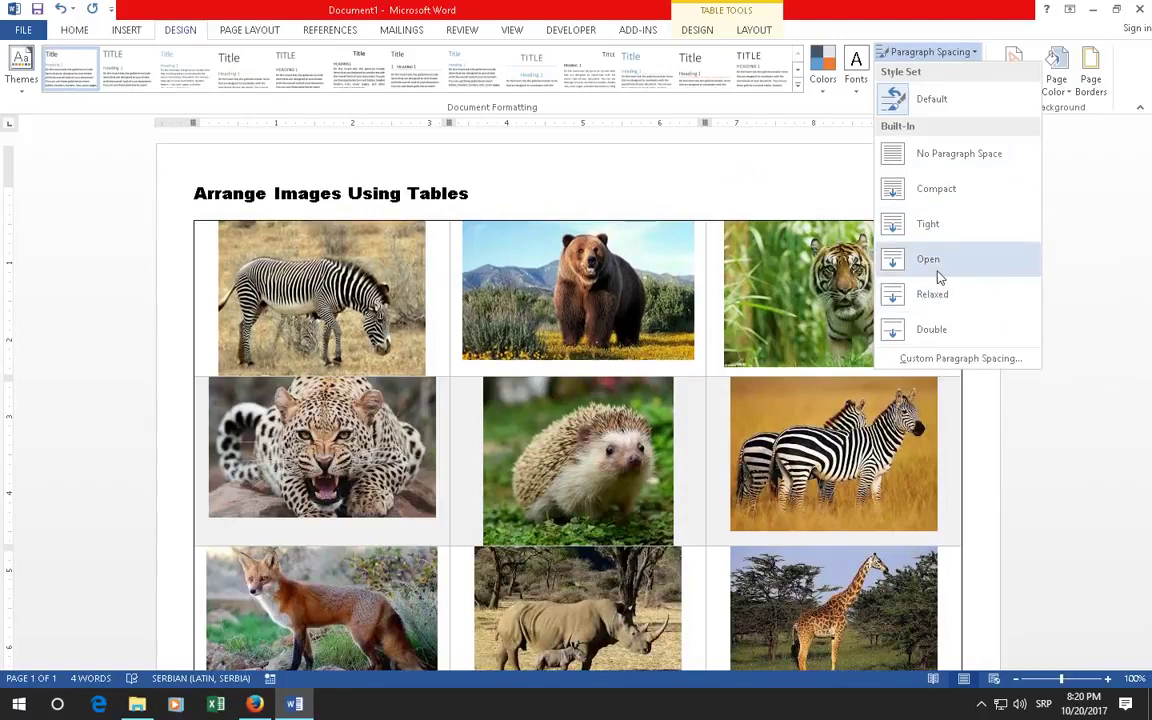
pyautogui.click(938, 275)
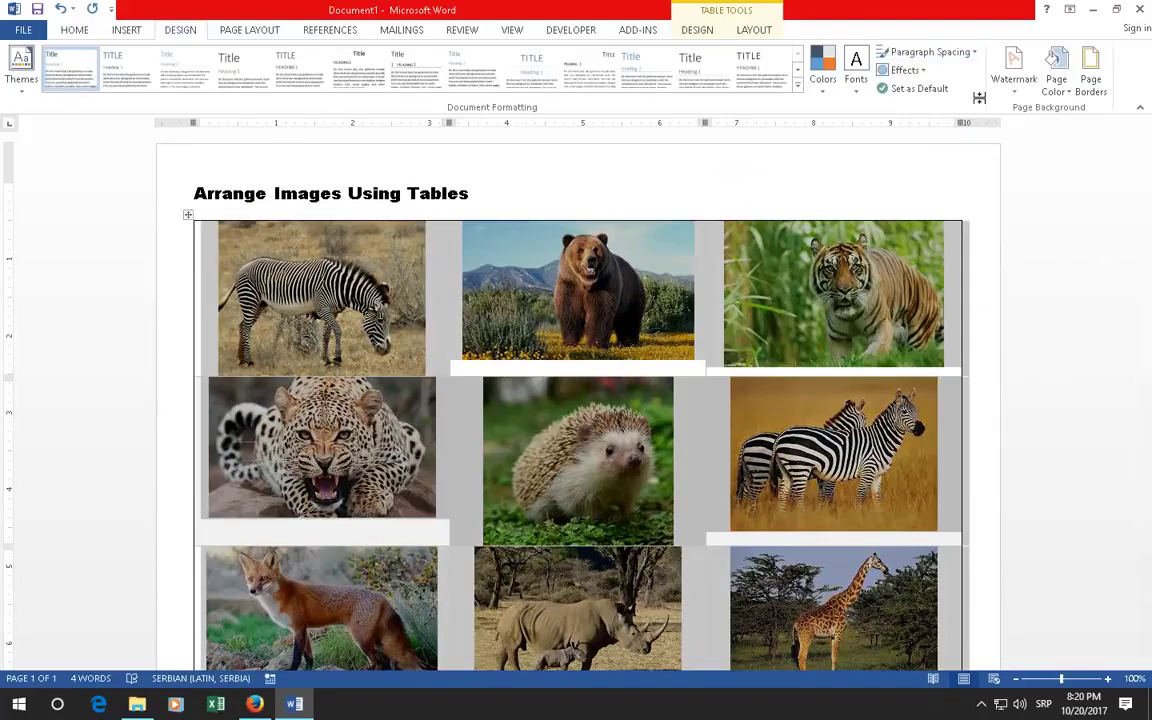
pyautogui.click(1068, 92)
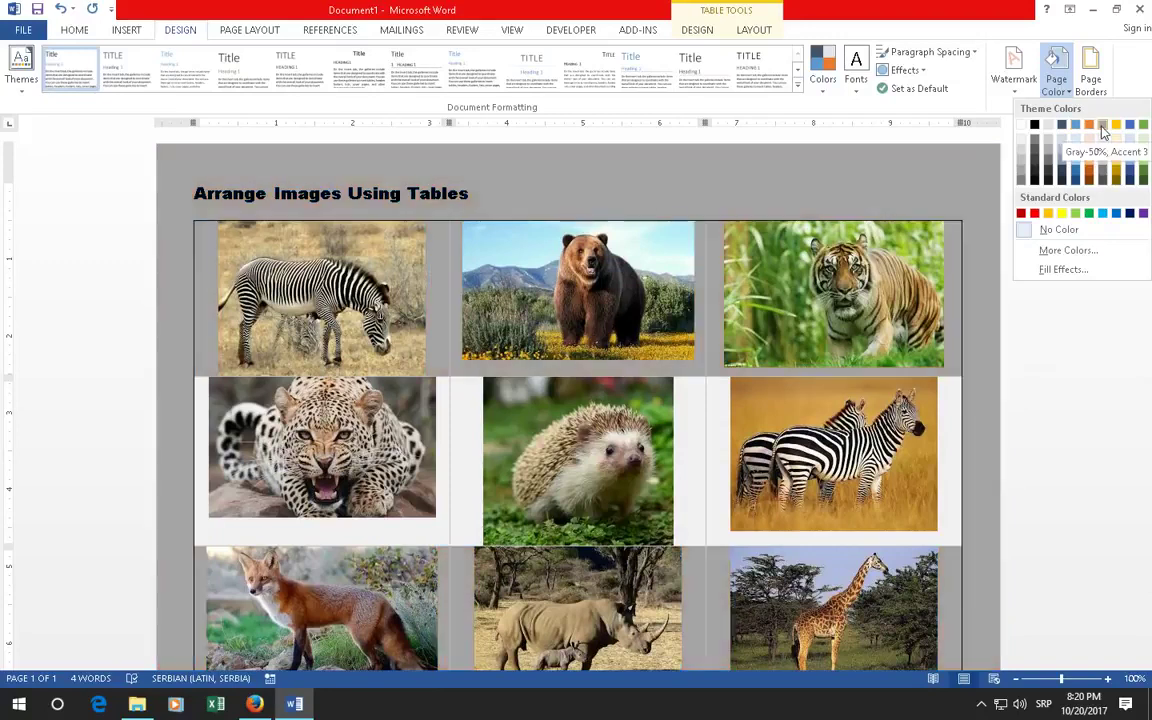
pyautogui.click(1103, 132)
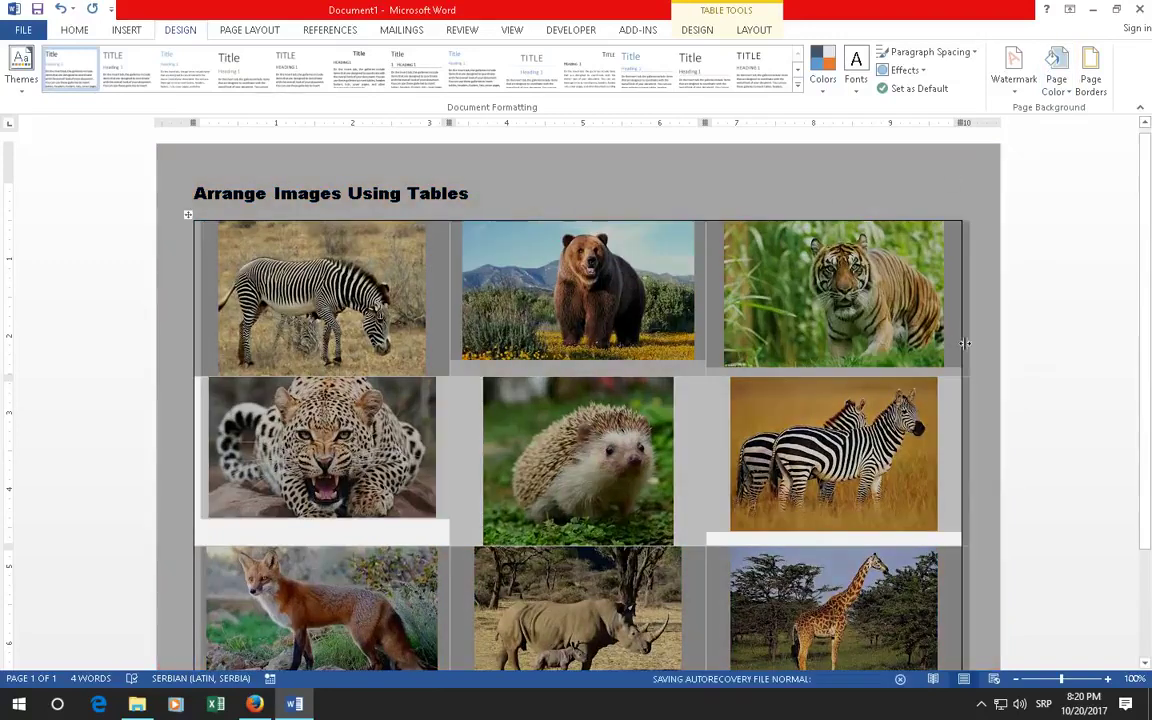
pyautogui.scroll(-2, 651, 501)
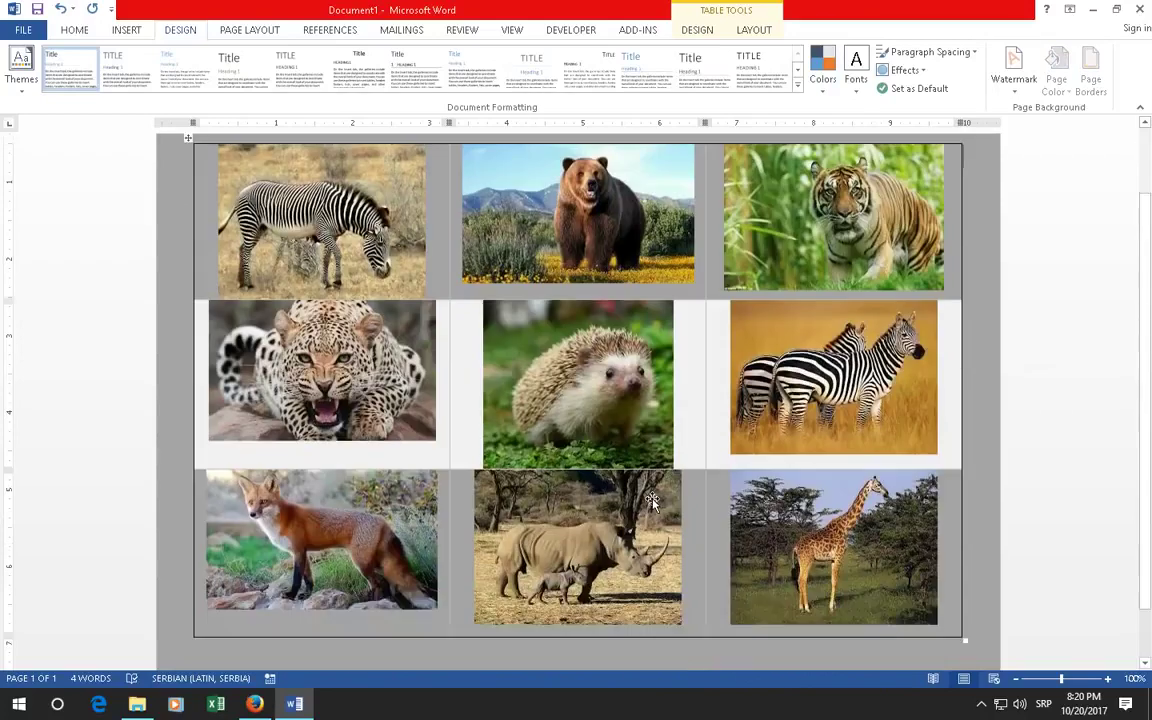
pyautogui.scroll(-1, 651, 501)
pyautogui.scroll(3, 385, 390)
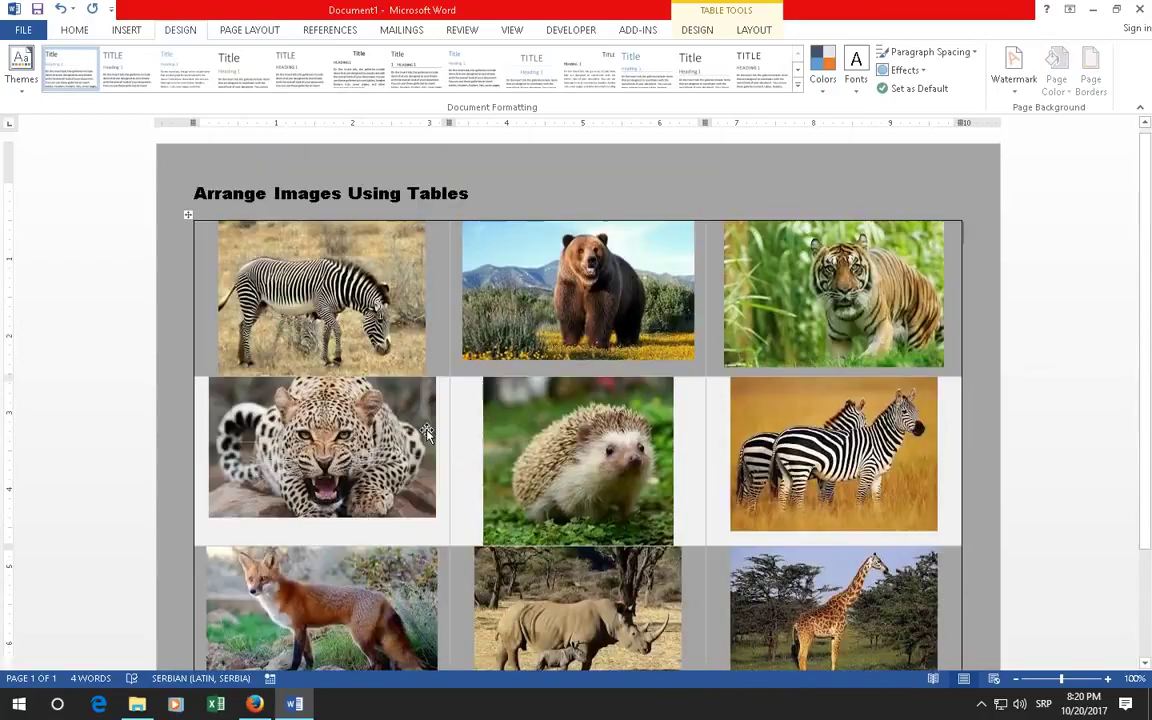
pyautogui.click(465, 427)
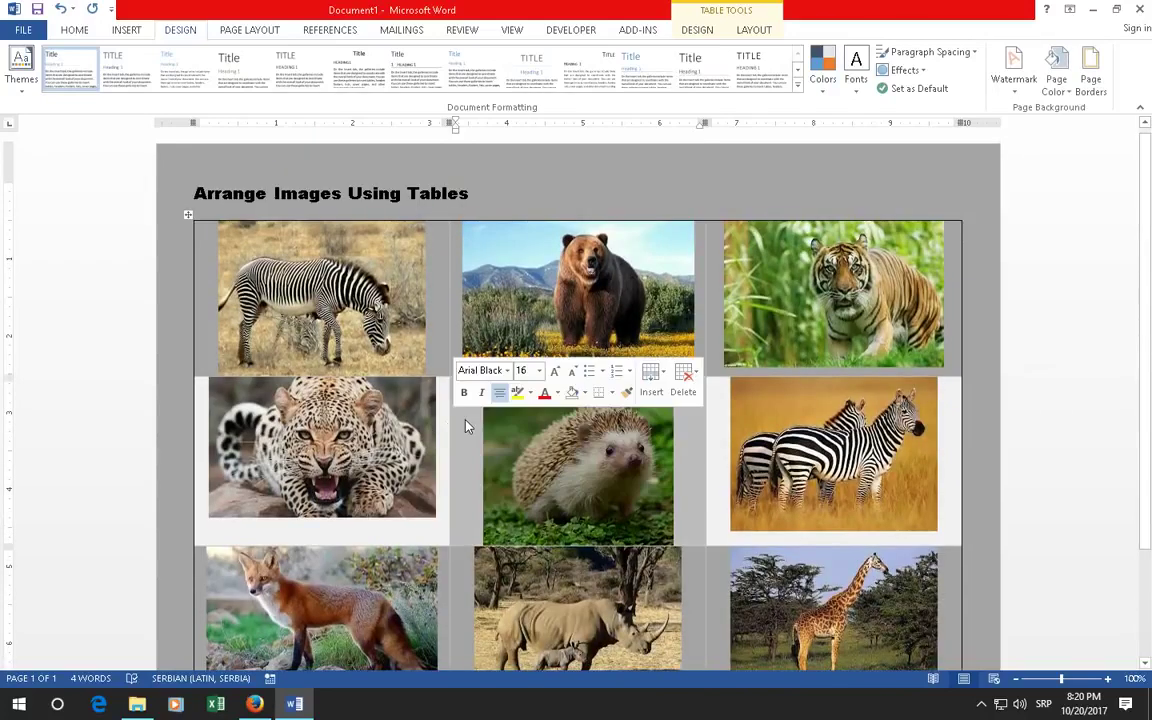
pyautogui.click(707, 213)
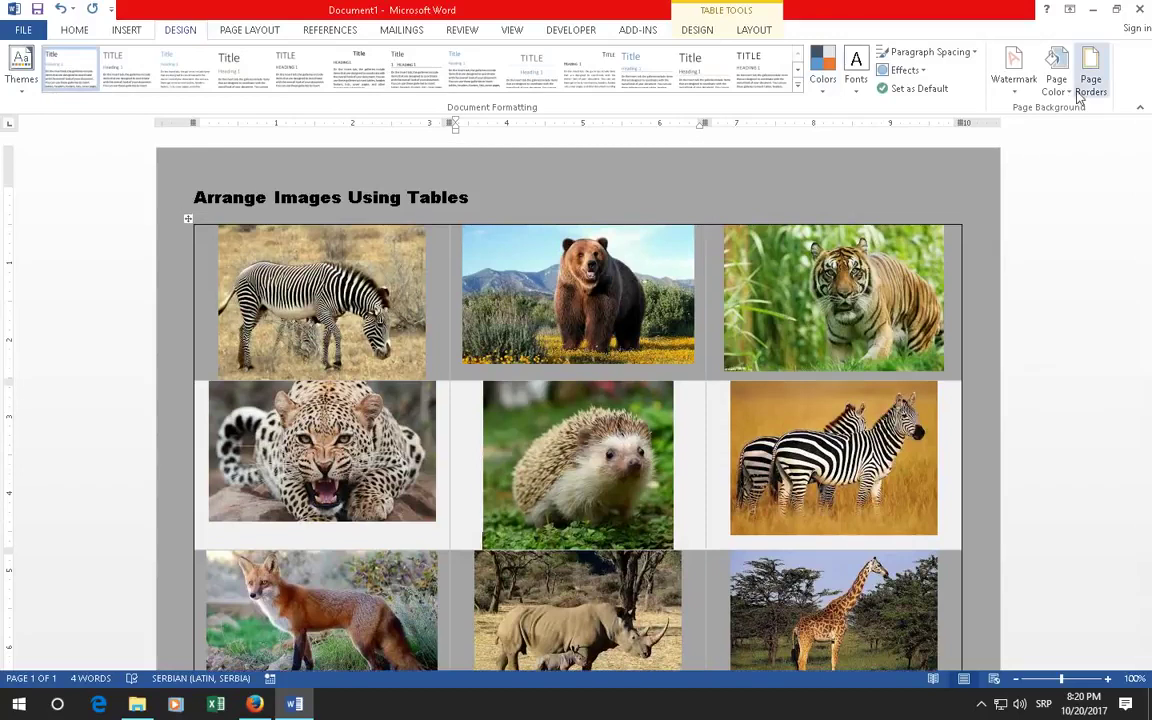
pyautogui.click(1055, 70)
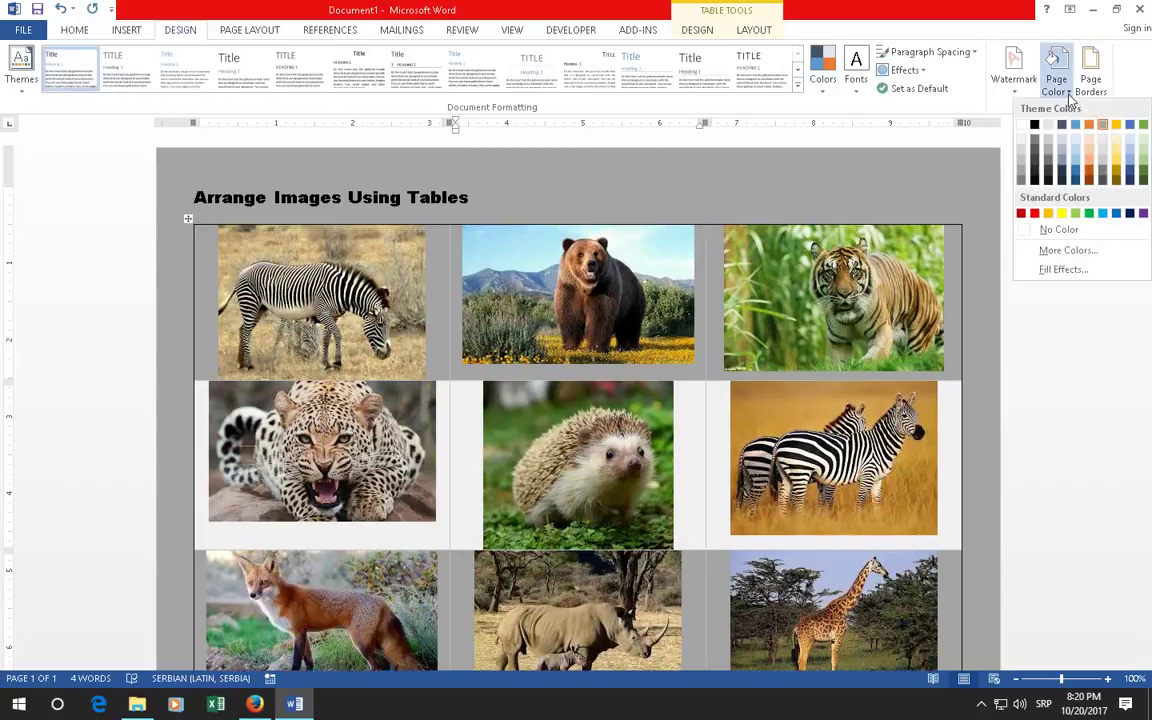
pyautogui.click(1116, 124)
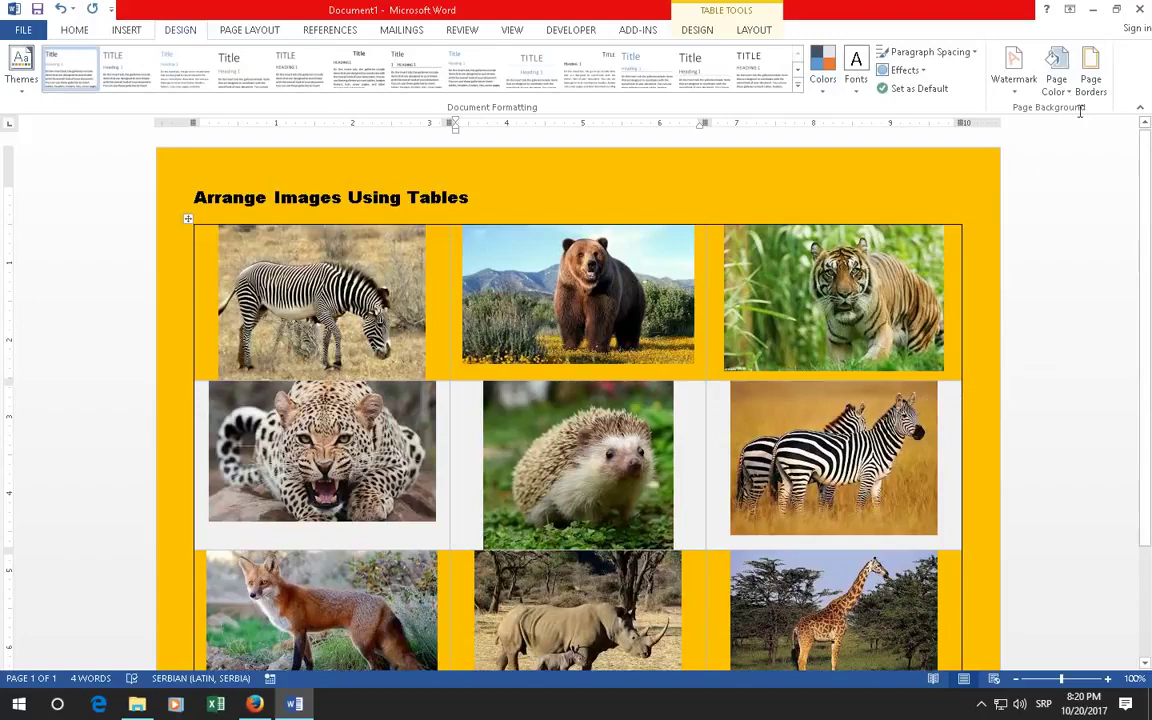
pyautogui.click(1055, 68)
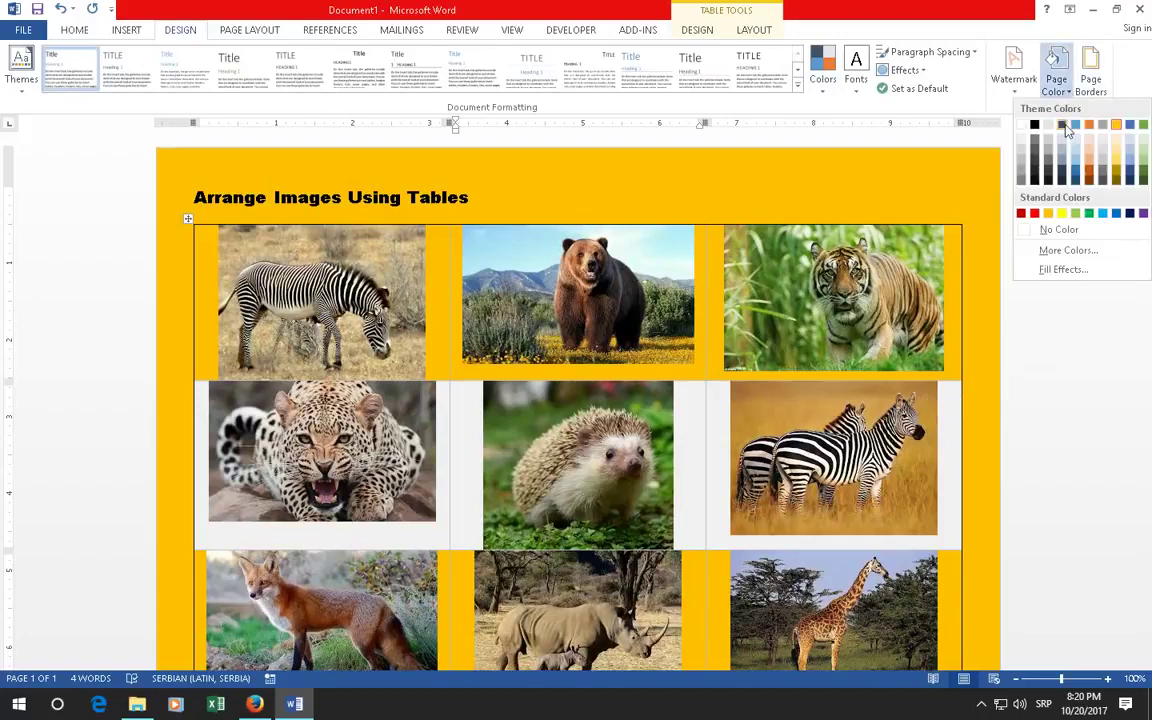
pyautogui.click(1021, 124)
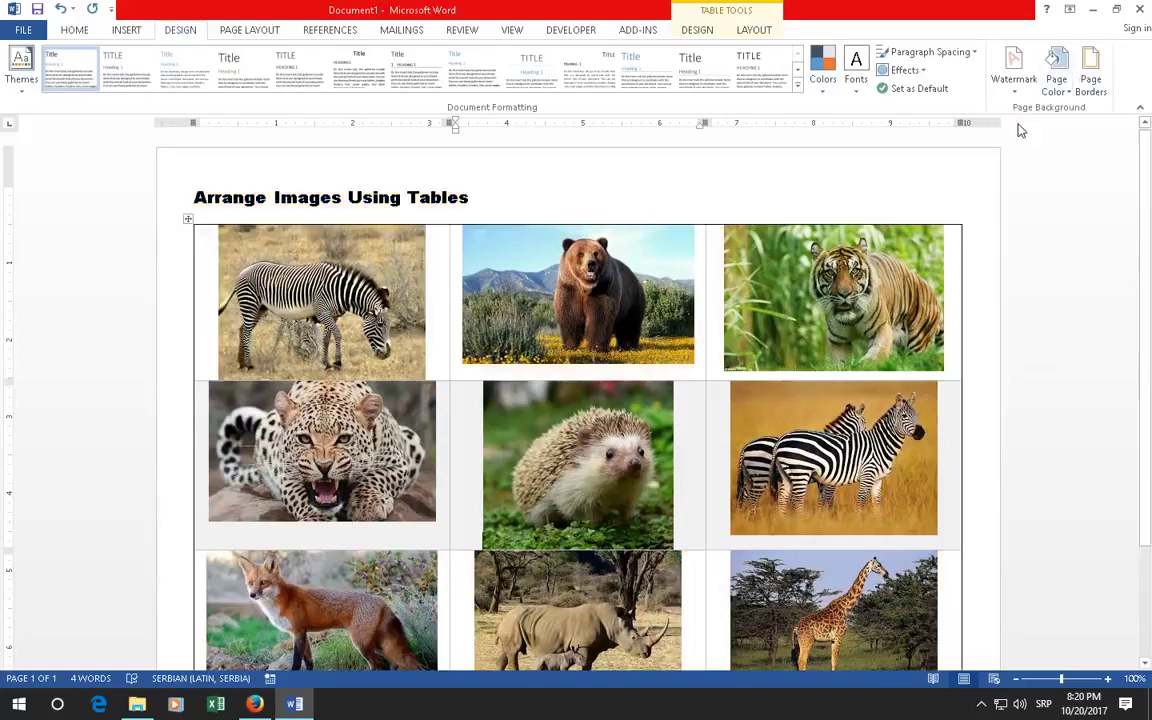
# - Add a custom 24 pt bricks art page border applied to the whole document
pyautogui.click(1099, 88)
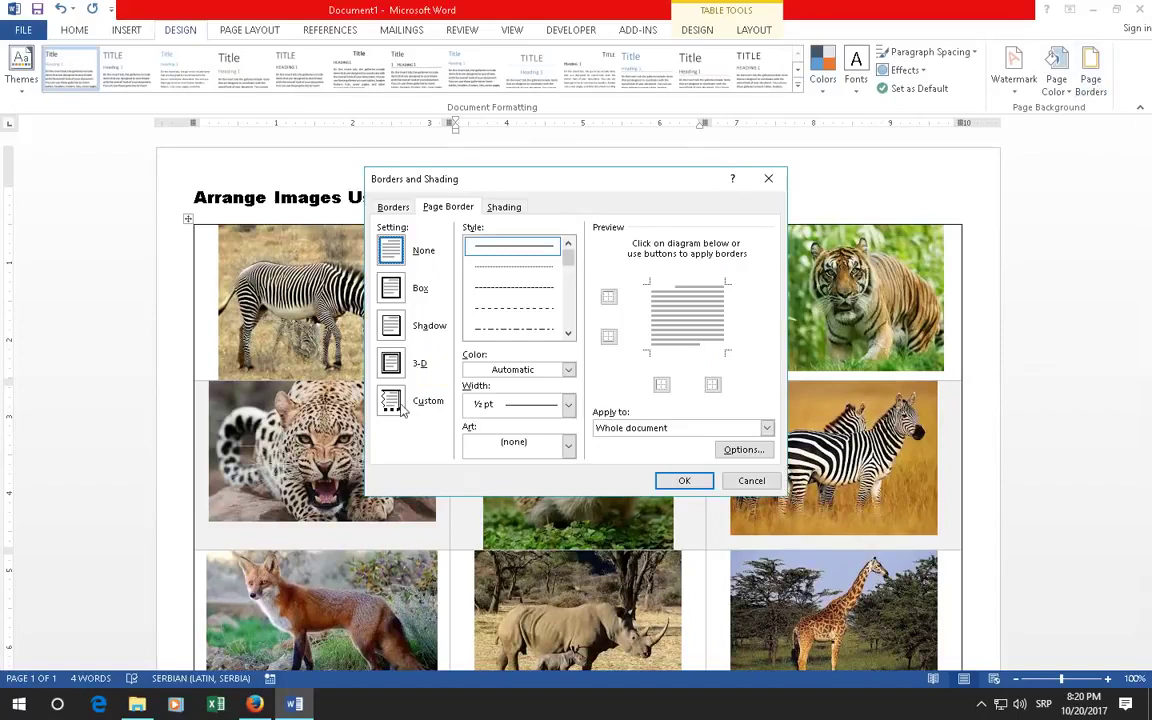
pyautogui.click(393, 364)
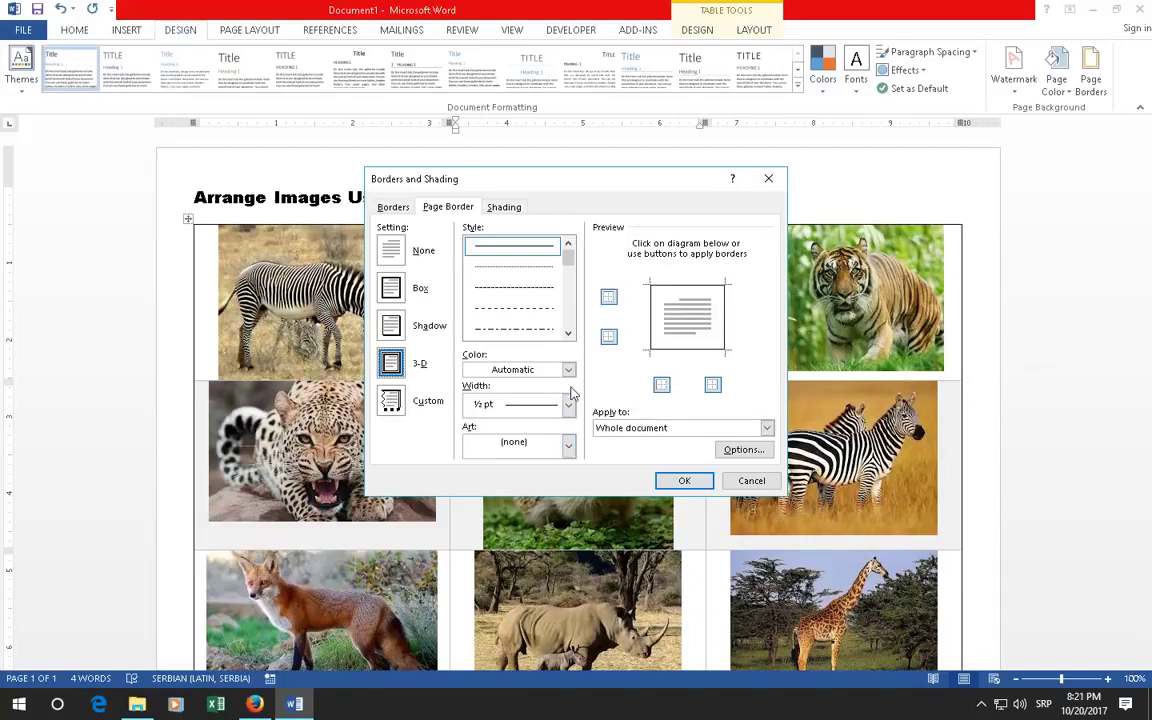
pyautogui.click(390, 402)
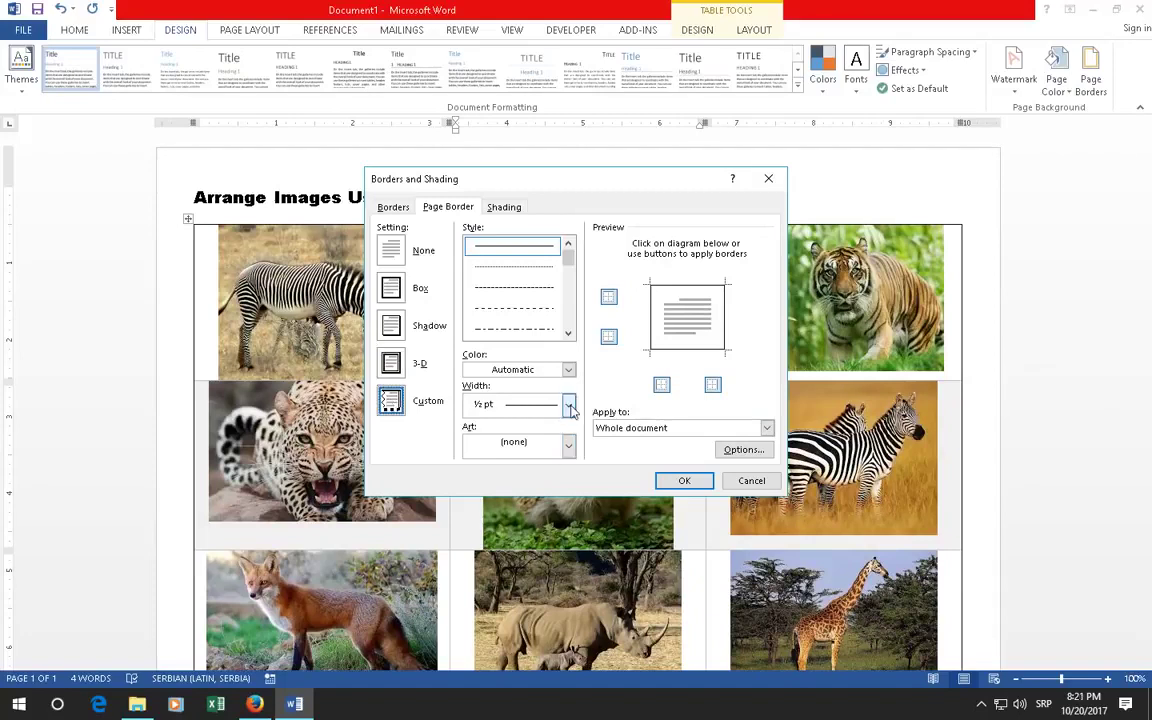
pyautogui.click(569, 446)
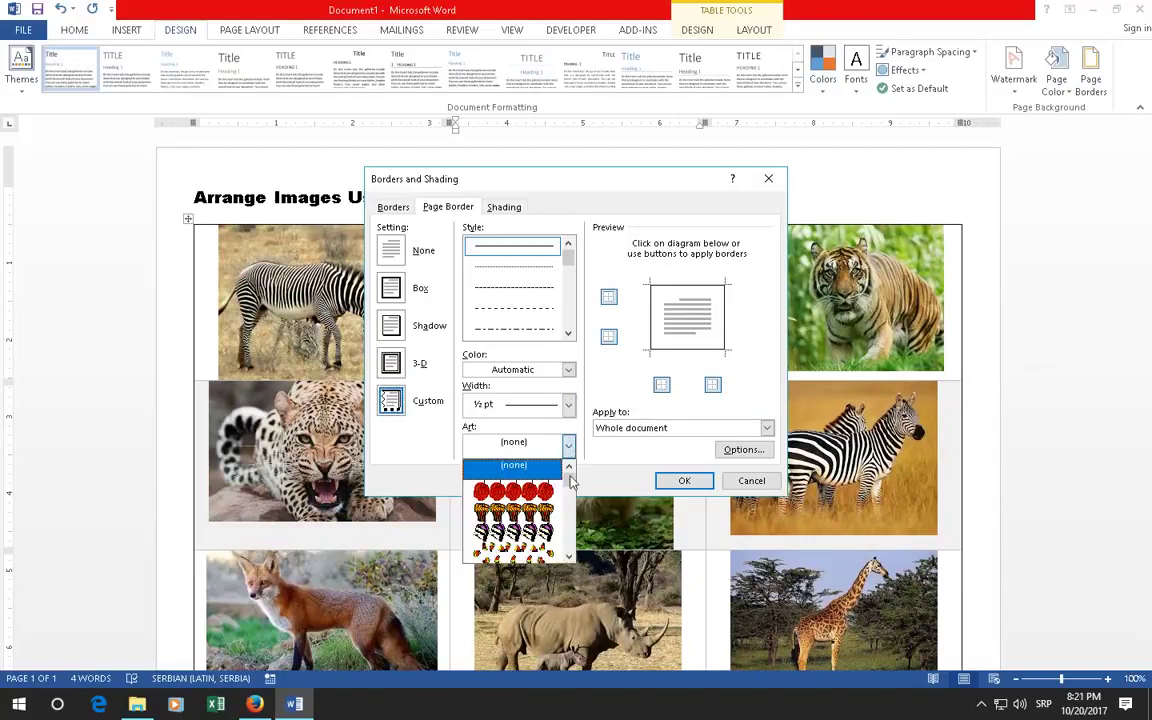
pyautogui.scroll(-3, 513, 510)
pyautogui.scroll(-3, 513, 510)
pyautogui.scroll(-3, 513, 510)
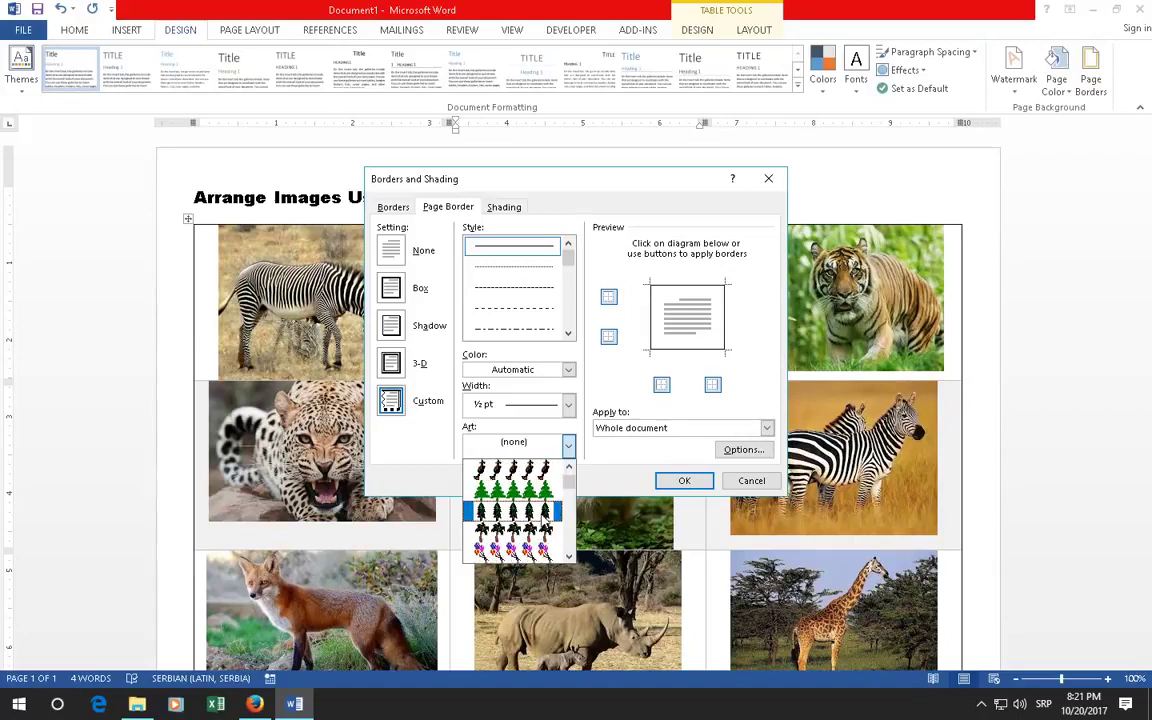
pyautogui.scroll(-3, 539, 517)
pyautogui.scroll(-3, 539, 517)
pyautogui.scroll(-3, 529, 512)
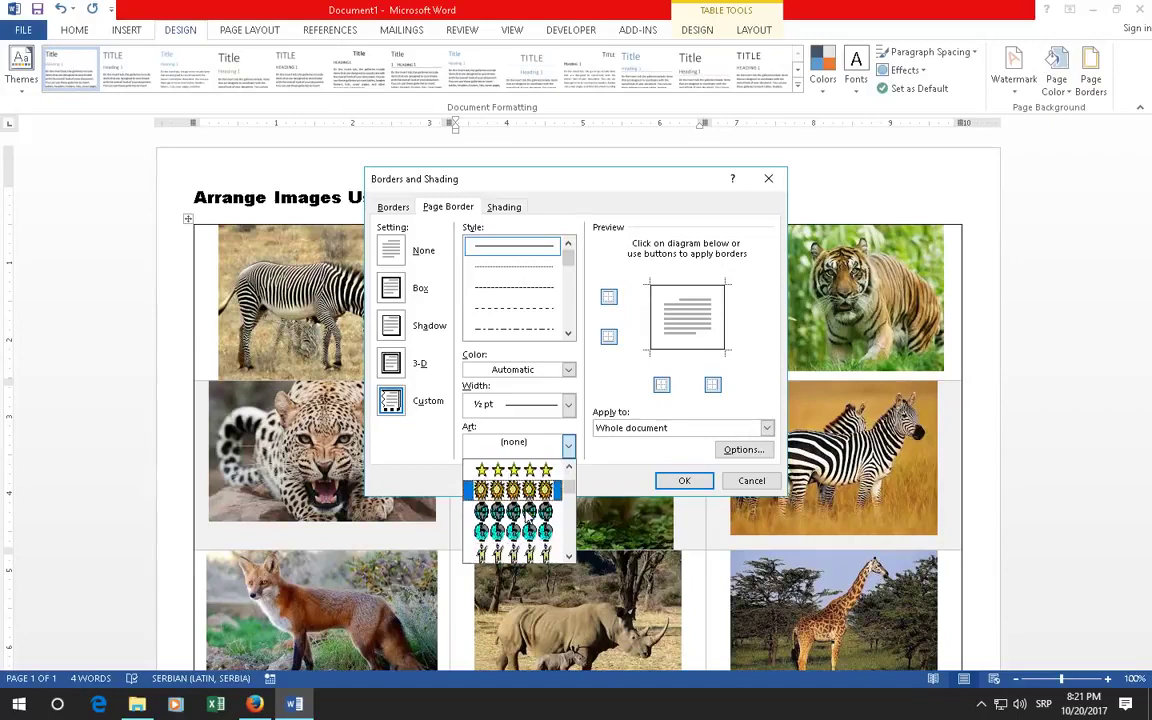
pyautogui.scroll(-3, 529, 512)
pyautogui.scroll(-3, 529, 512)
pyautogui.scroll(-3, 529, 512)
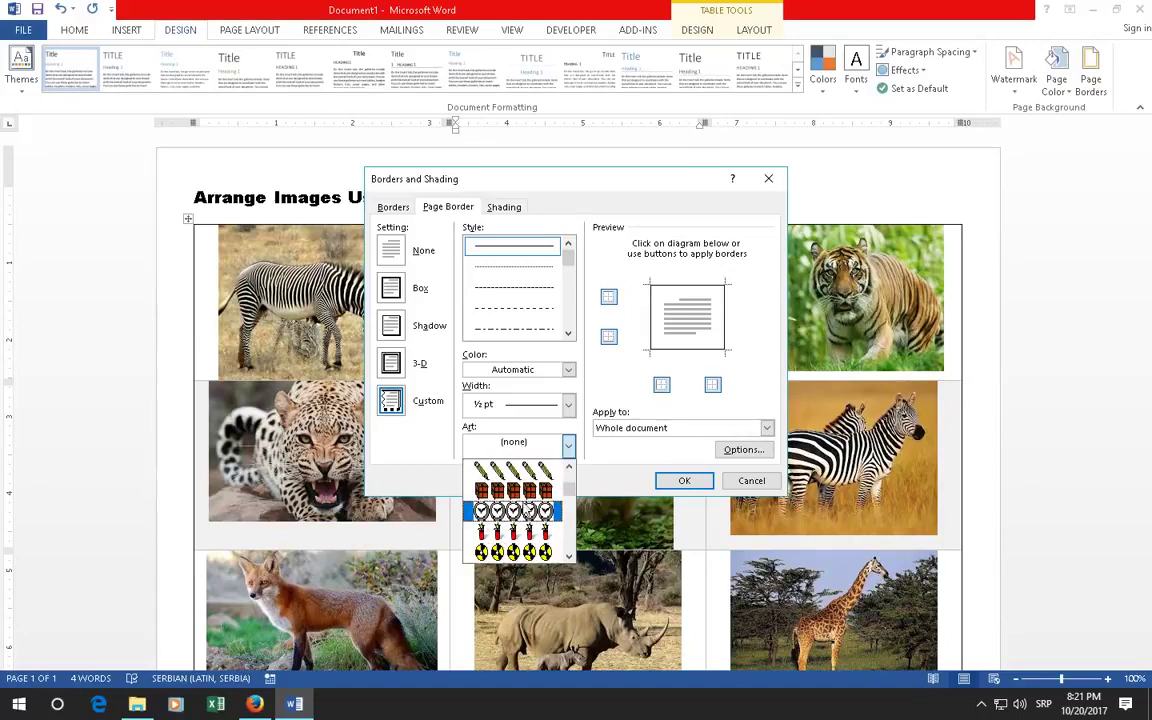
pyautogui.click(529, 490)
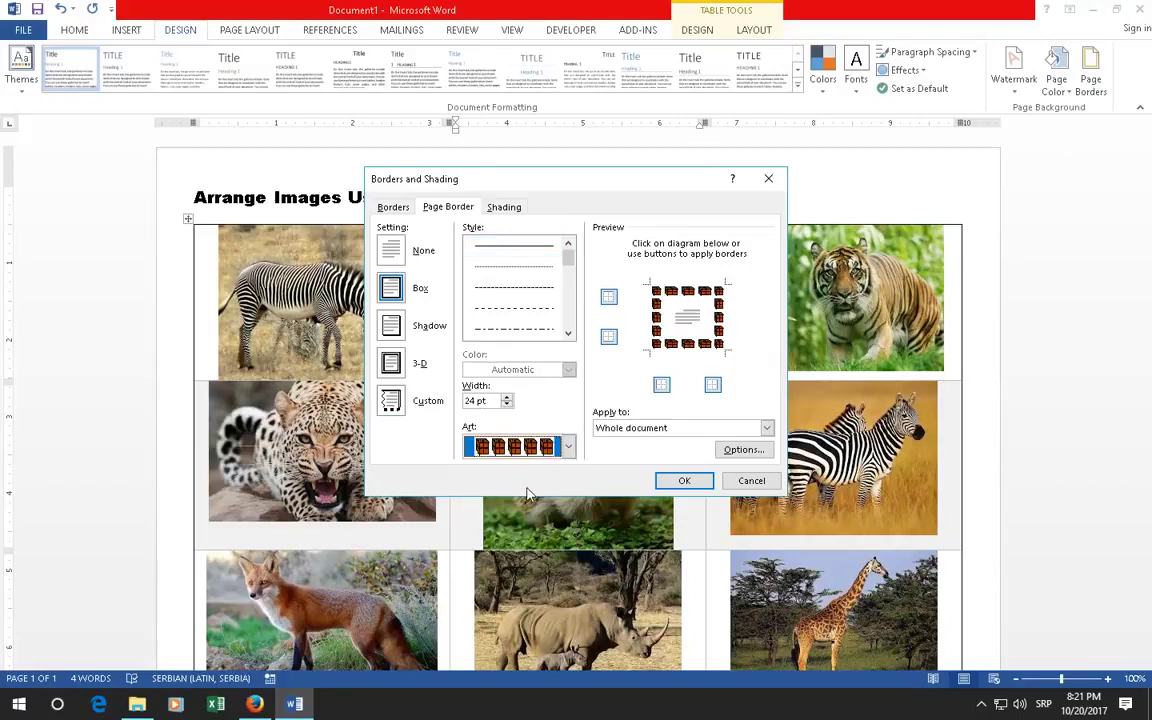
pyautogui.click(681, 482)
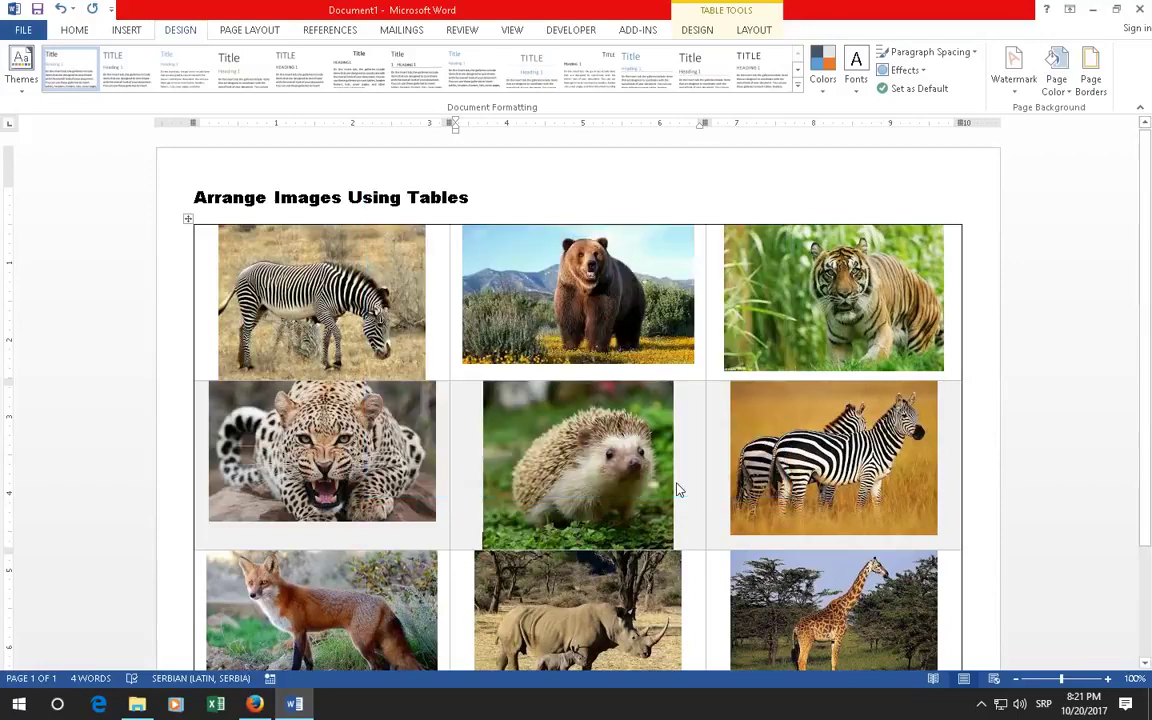
# - Try pushing the title down with a new line, then undo it
pyautogui.click(170, 197)
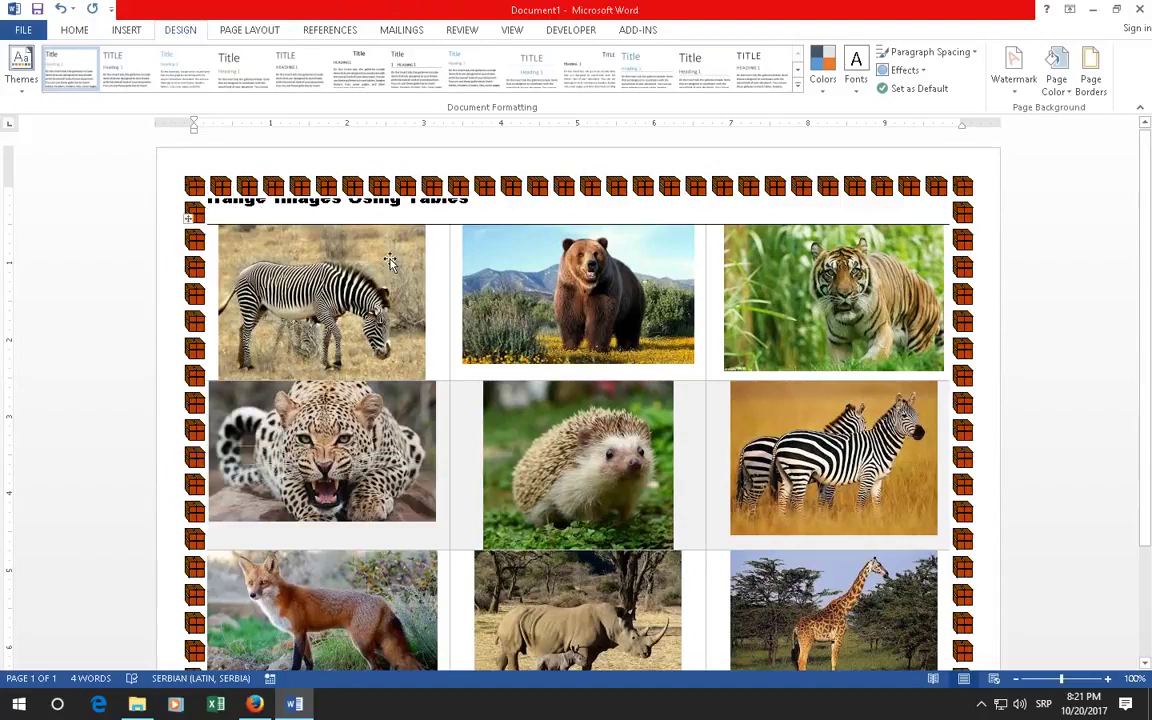
pyautogui.press('Return')
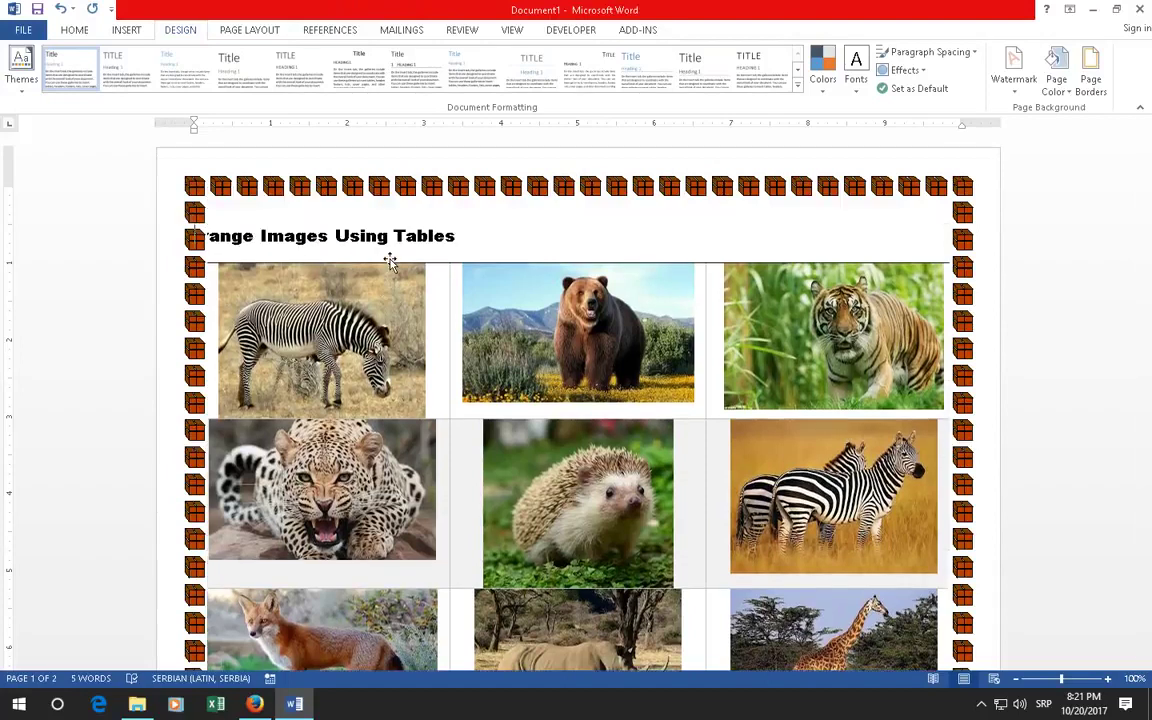
pyautogui.hotkey('ctrl', 'z')
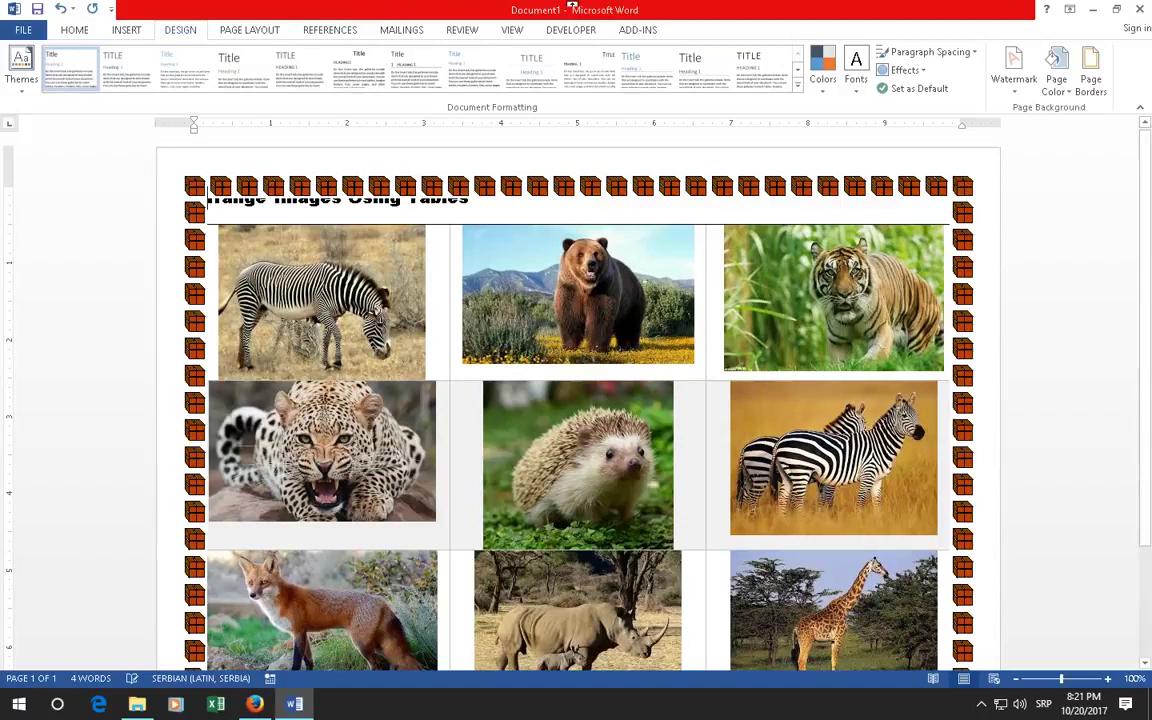
# - Center the title and add a blank line above it so it clears the border
pyautogui.click(74, 30)
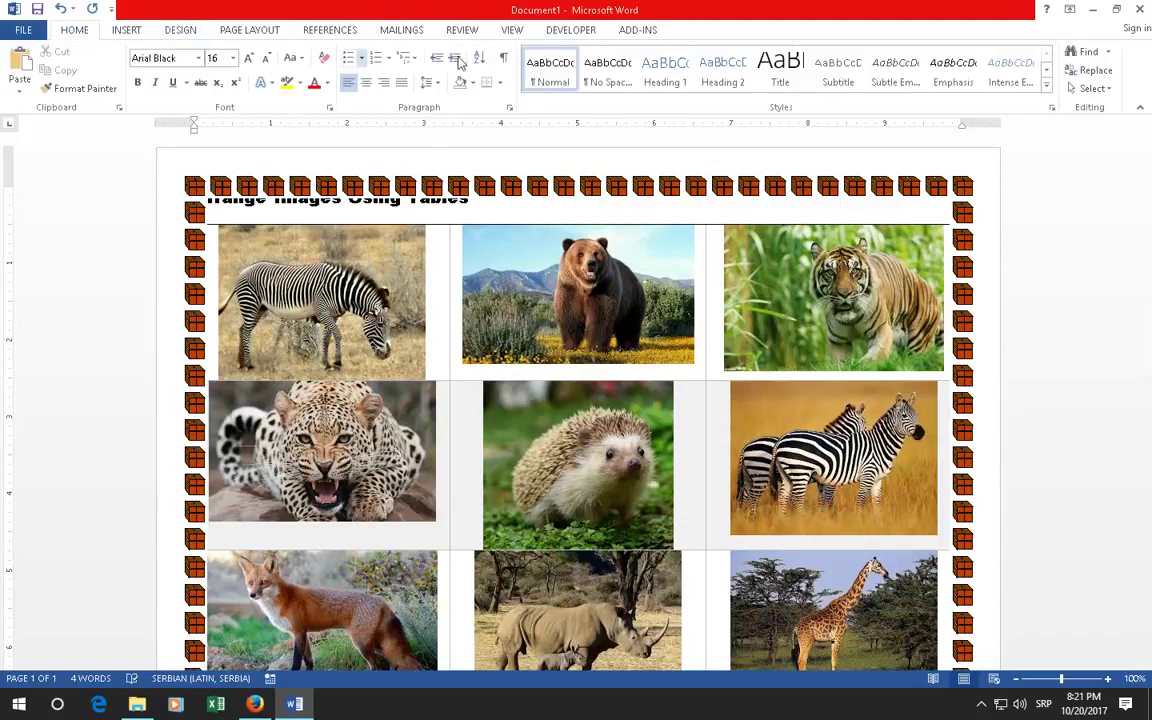
pyautogui.click(366, 82)
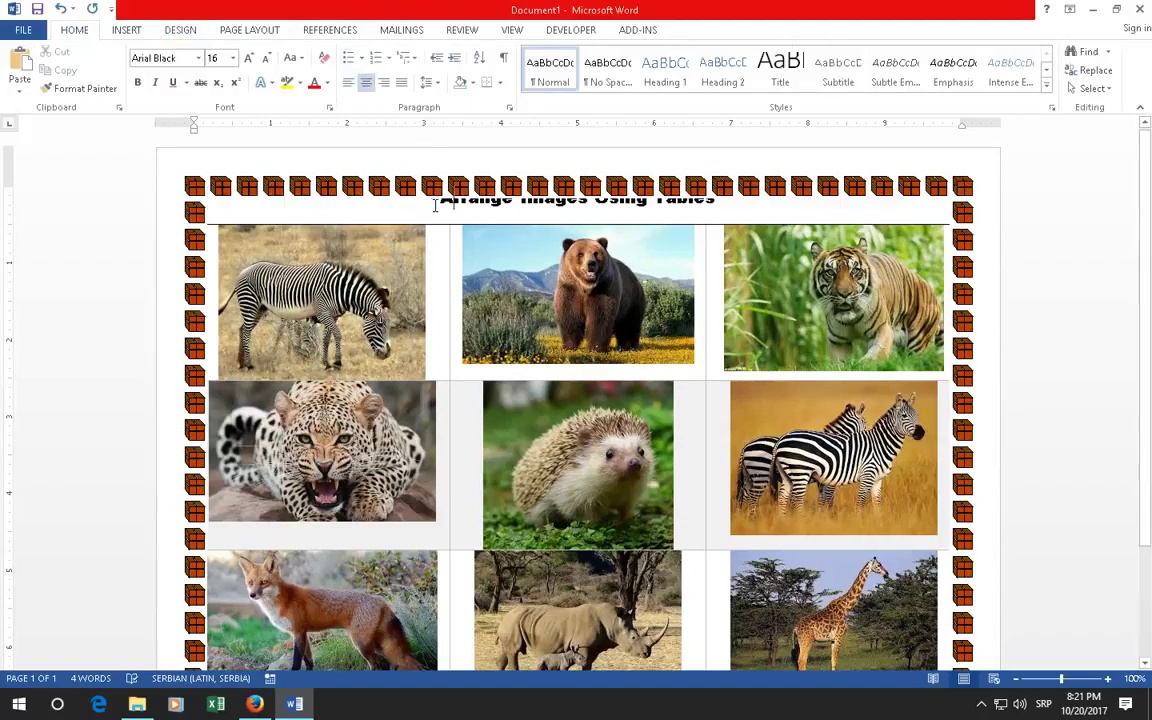
pyautogui.moveTo(436, 206); pyautogui.dragTo(707, 214)
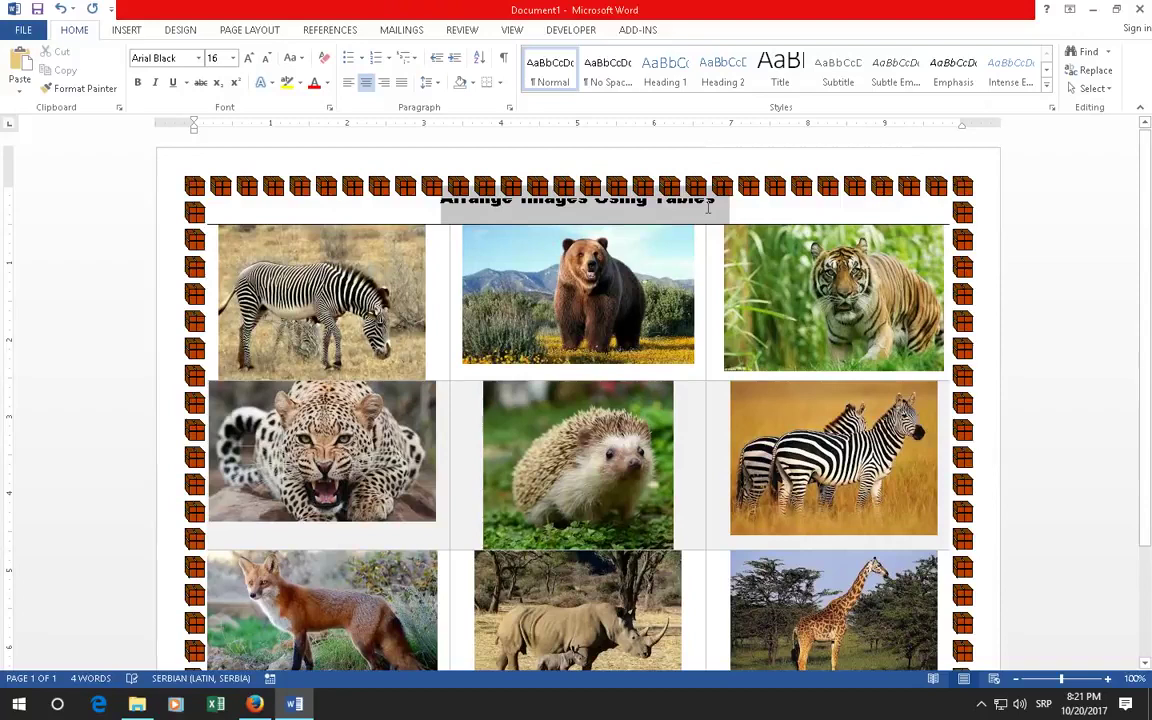
pyautogui.click(443, 214)
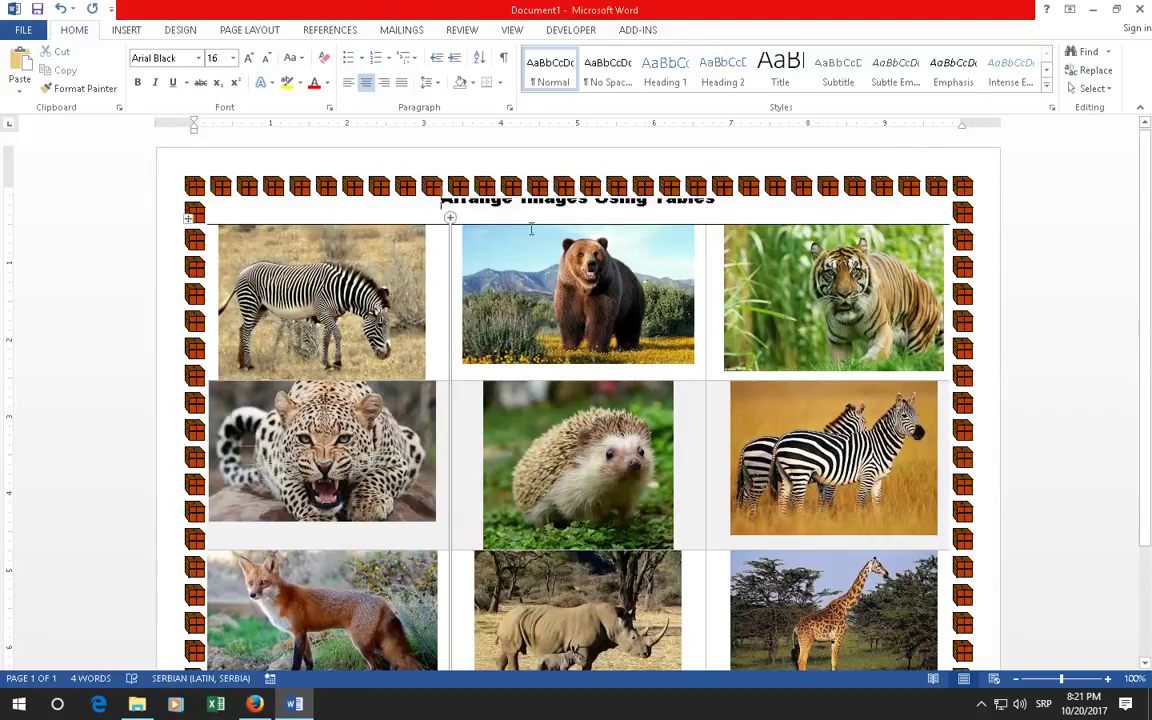
pyautogui.press('Return')
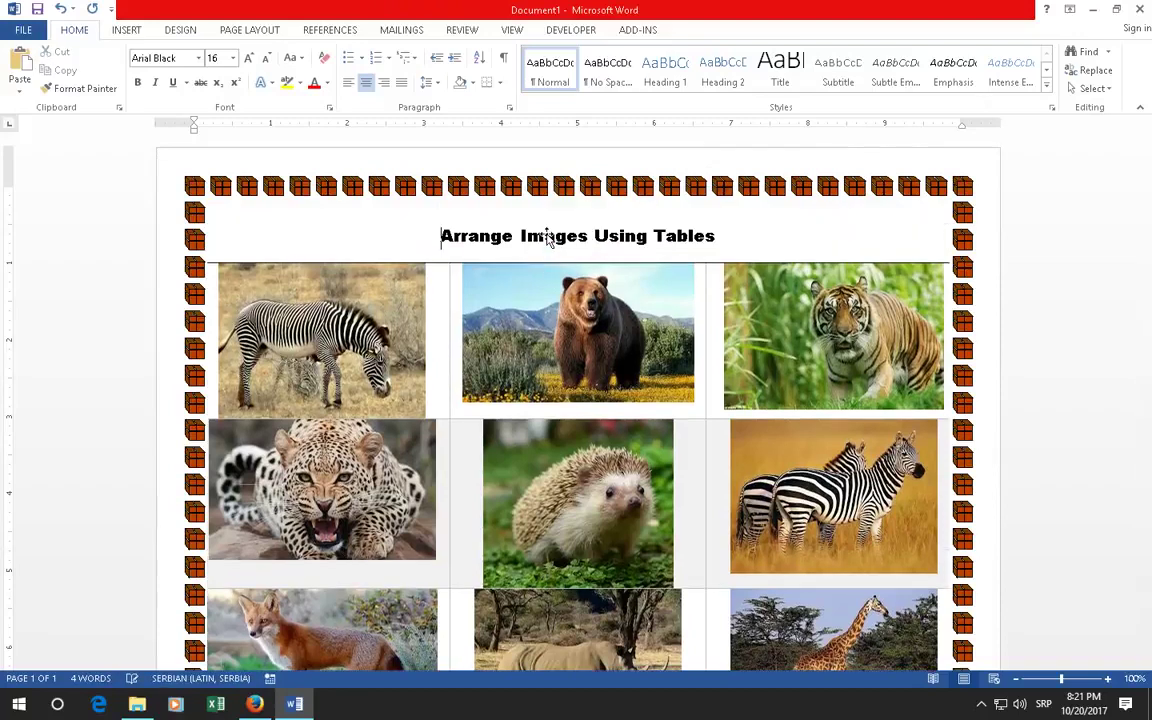
# - Scroll to the empty page 2 and place the insertion point on its first line
pyautogui.scroll(-3, 680, 355)
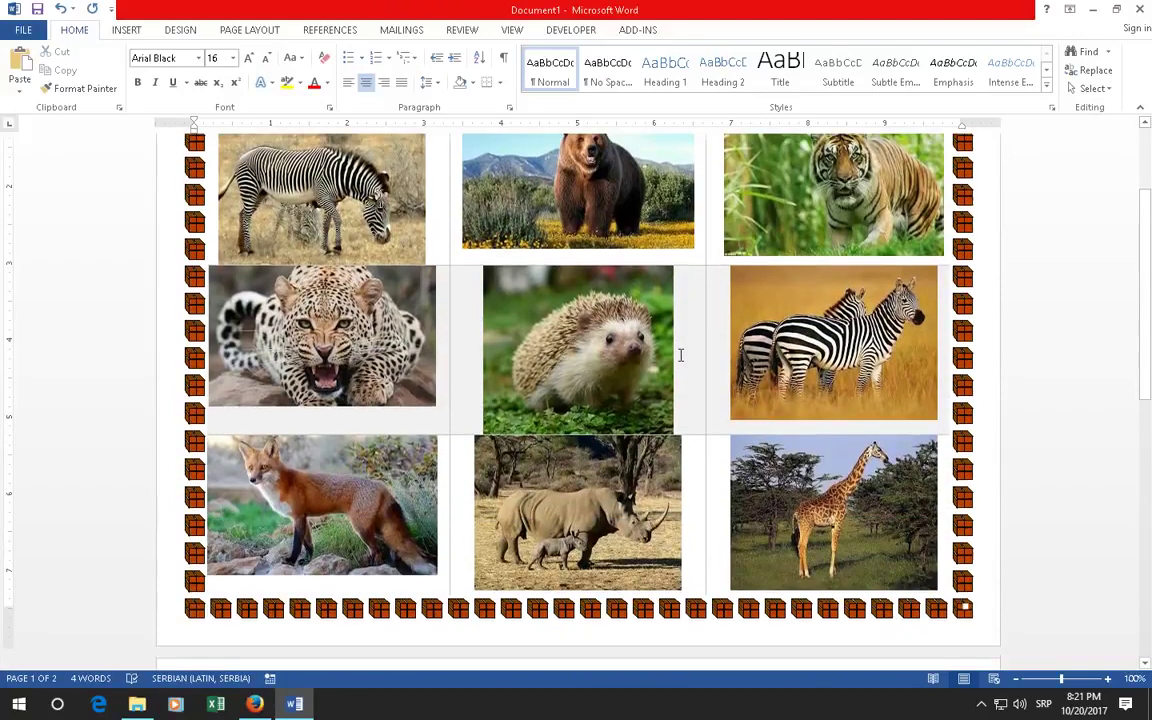
pyautogui.scroll(2, 689, 437)
pyautogui.scroll(2, 694, 440)
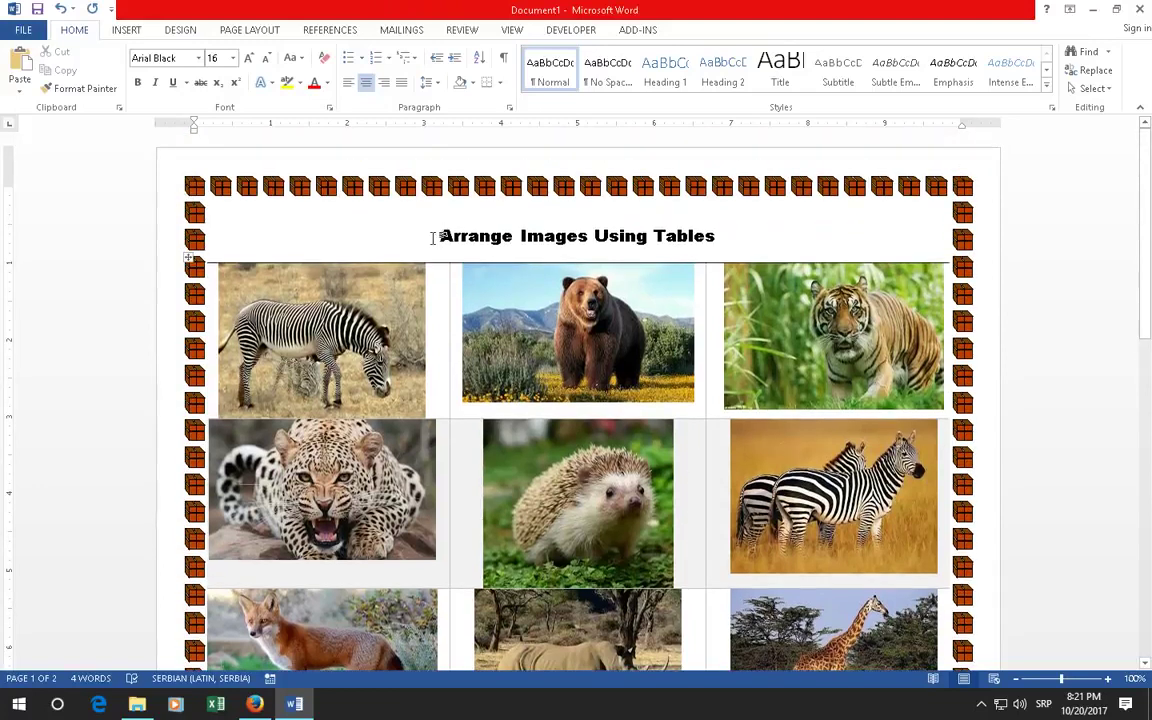
pyautogui.scroll(-2, 447, 250)
pyautogui.scroll(-8, 448, 255)
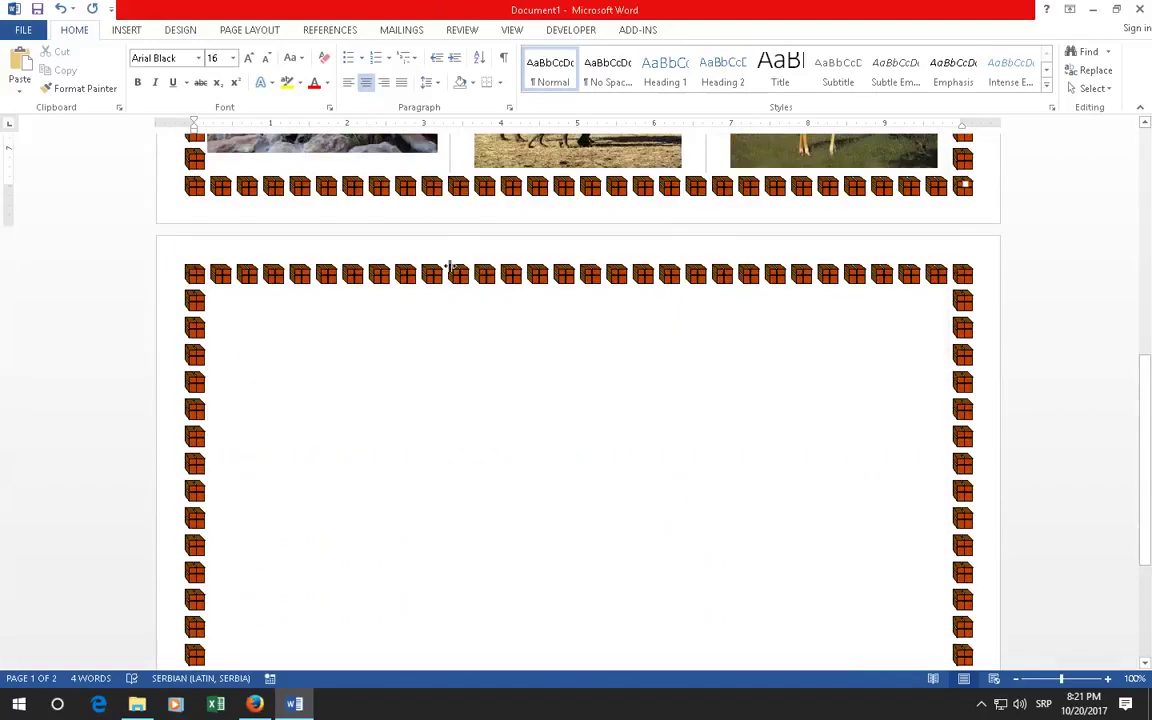
pyautogui.scroll(-2, 451, 266)
pyautogui.scroll(3, 452, 265)
pyautogui.click(454, 256)
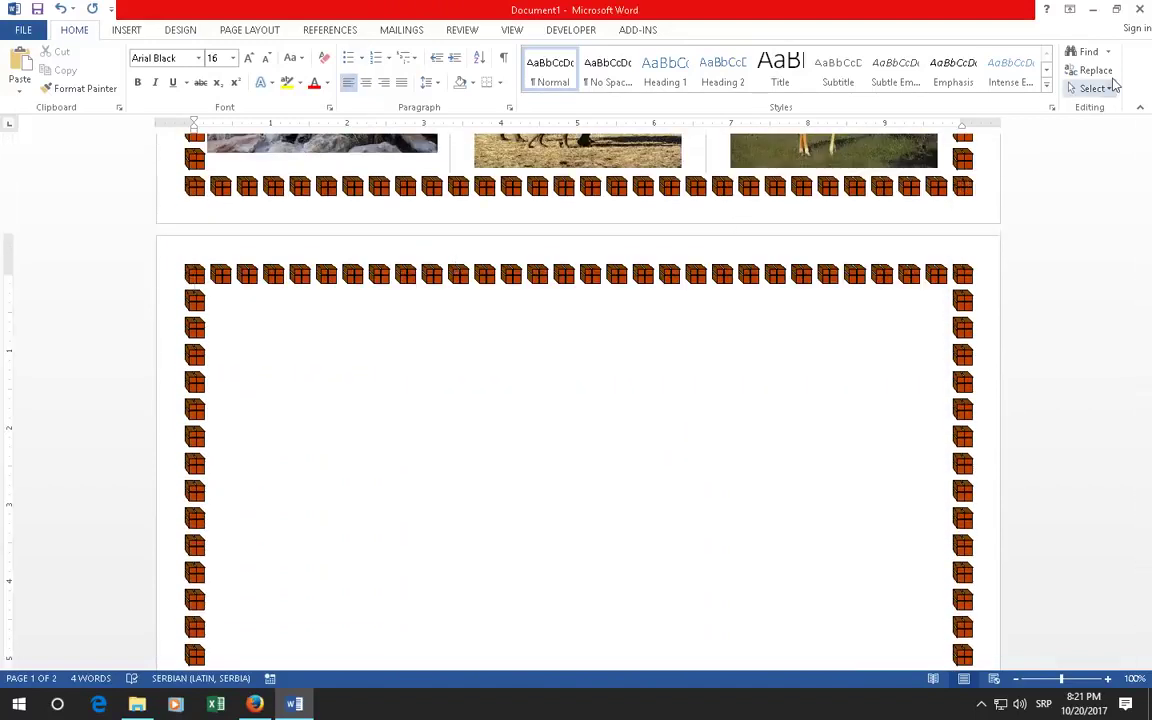
pyautogui.scroll(-1, 681, 296)
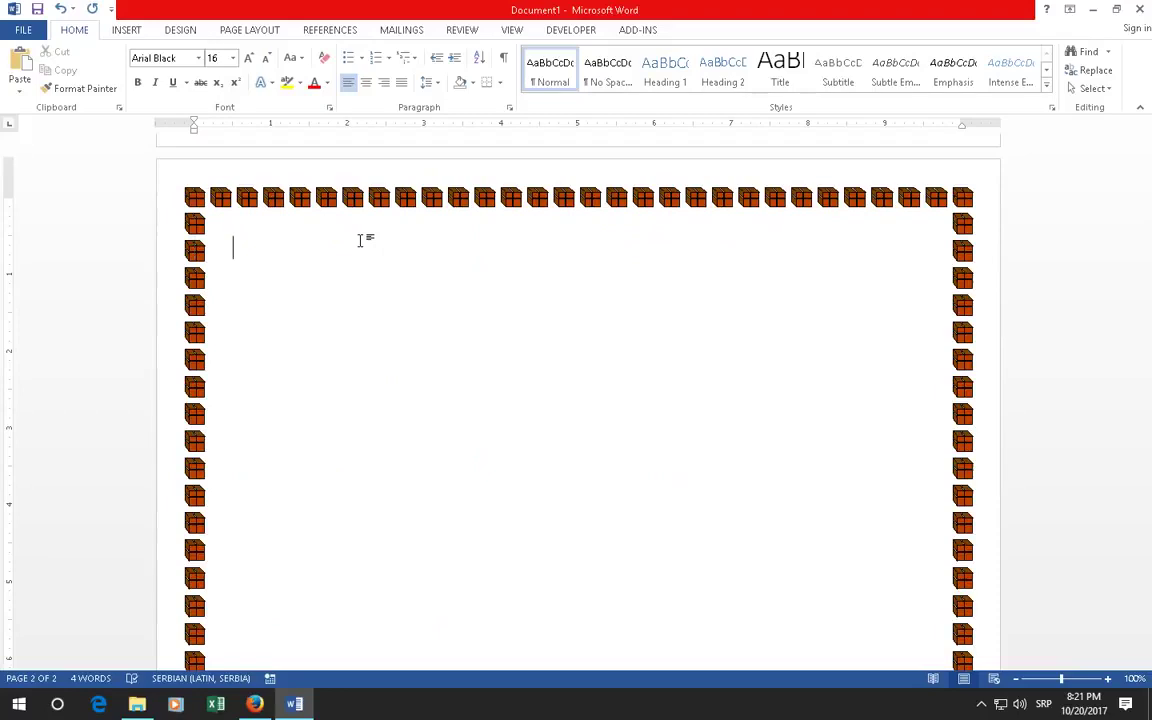
# - Type the heading 'Arrange Images Without Using Tables' at the top of page 2
pyautogui.write('Arra')
pyautogui.write('nge I')
pyautogui.write('mages ')
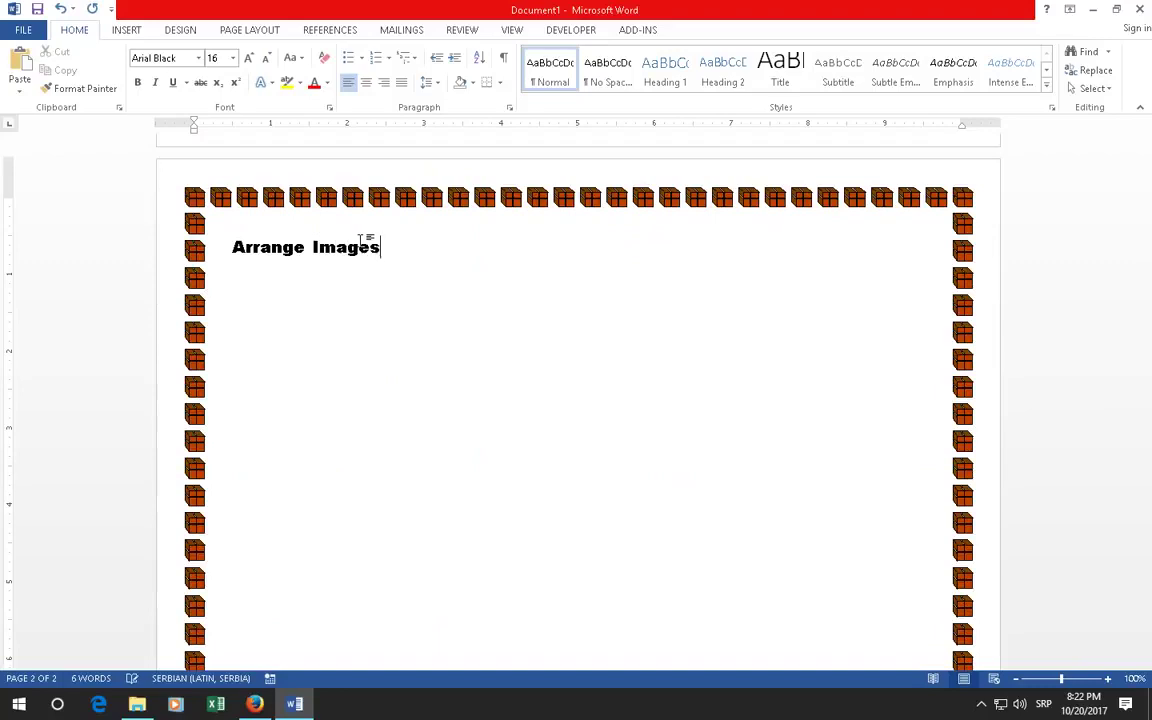
pyautogui.write('Wi')
pyautogui.write('tho')
pyautogui.write('ut ')
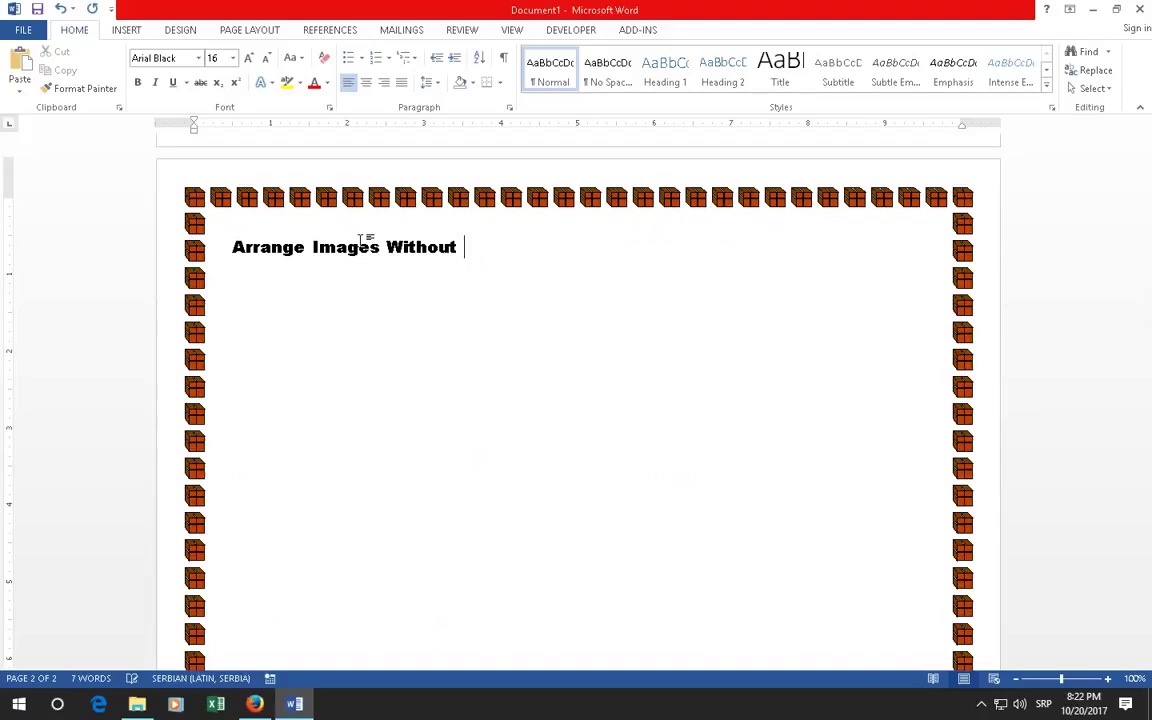
pyautogui.write('Usin')
pyautogui.write('g T')
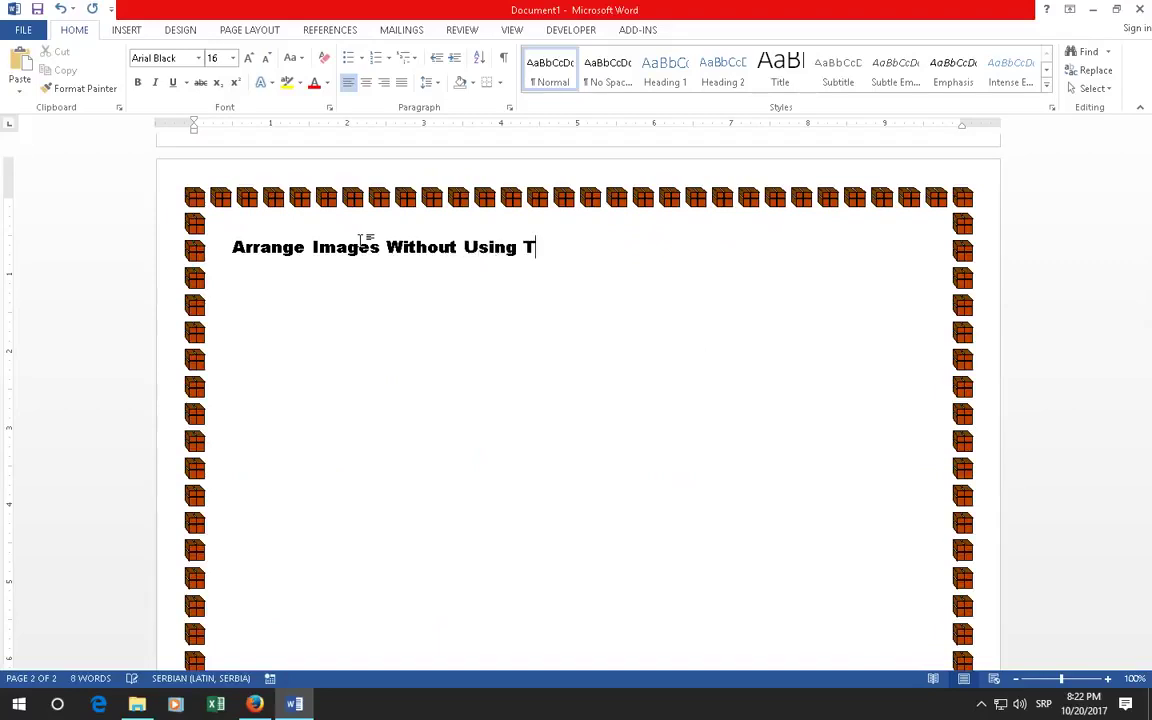
pyautogui.write('ables')
# - Restore Word beside Explorer and drag photos 17–26 from the pics folder onto page 2
pyautogui.click(1118, 12)
pyautogui.moveTo(631, 33); pyautogui.dragTo(565, 30)
pyautogui.click(951, 474)
pyautogui.scroll(-2, 920, 478)
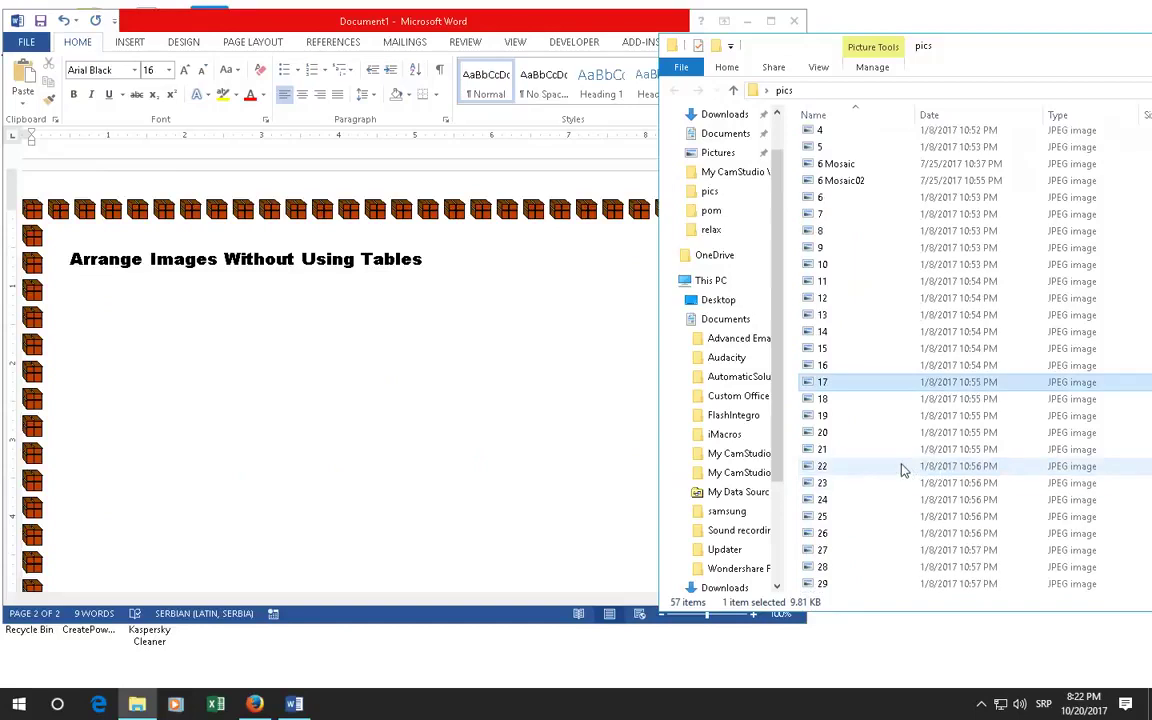
pyautogui.keyDown('shift'); pyautogui.click(829, 535); pyautogui.keyUp('shift')
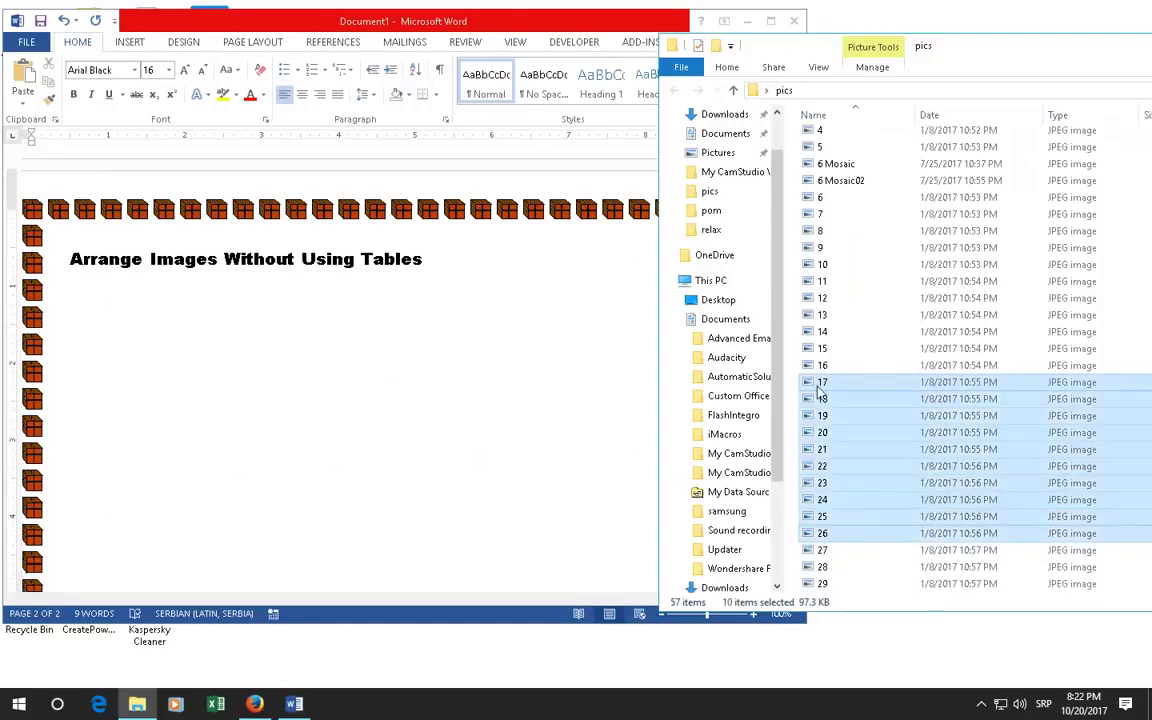
pyautogui.moveTo(819, 390); pyautogui.dragTo(481, 266)
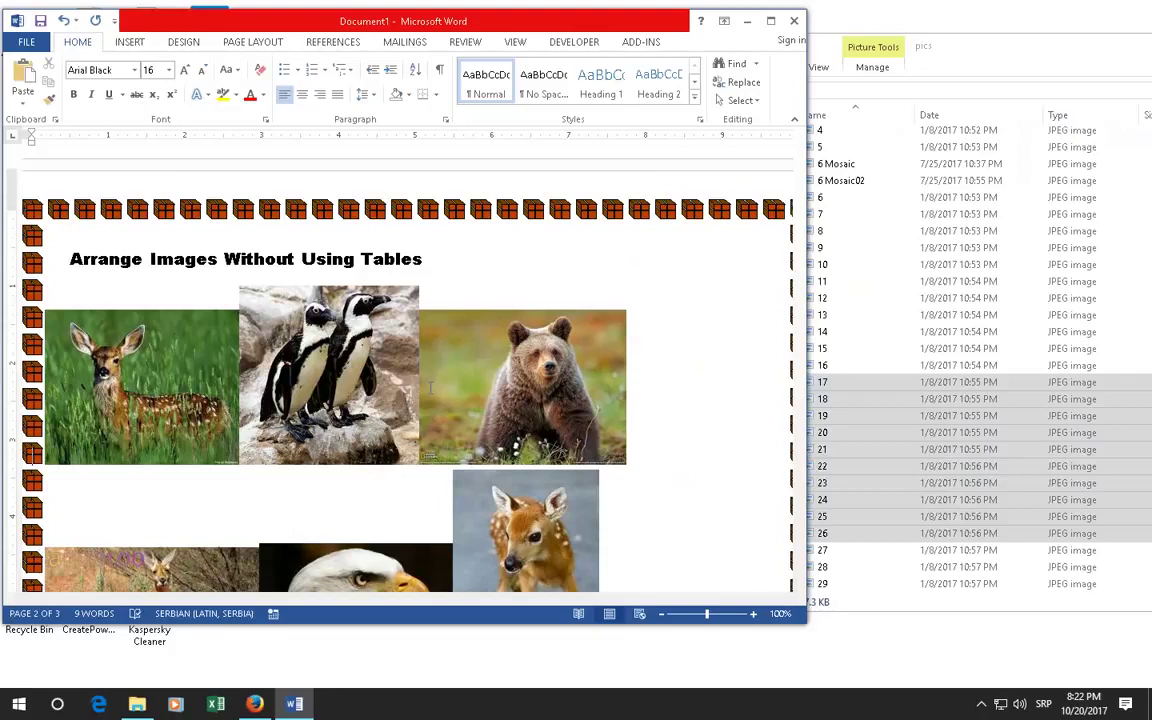
# - Wrap the deer photo at top left and the penguin at top centre, then select the bear
pyautogui.click(253, 41)
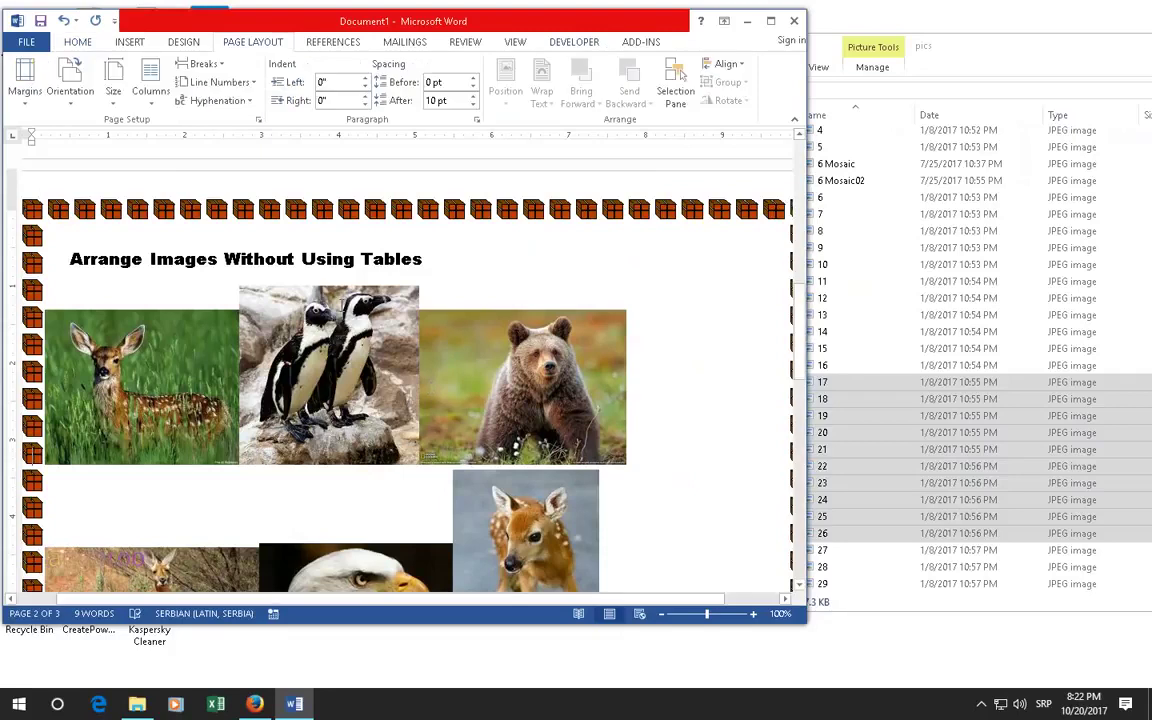
pyautogui.click(60, 405)
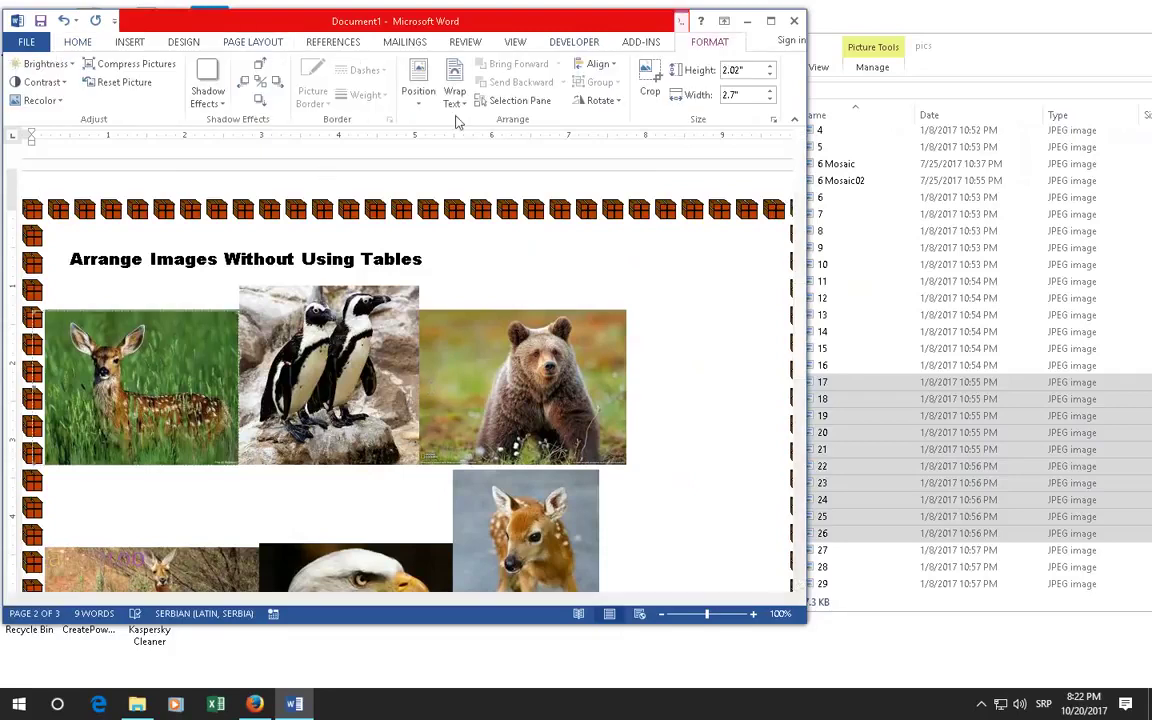
pyautogui.click(420, 113)
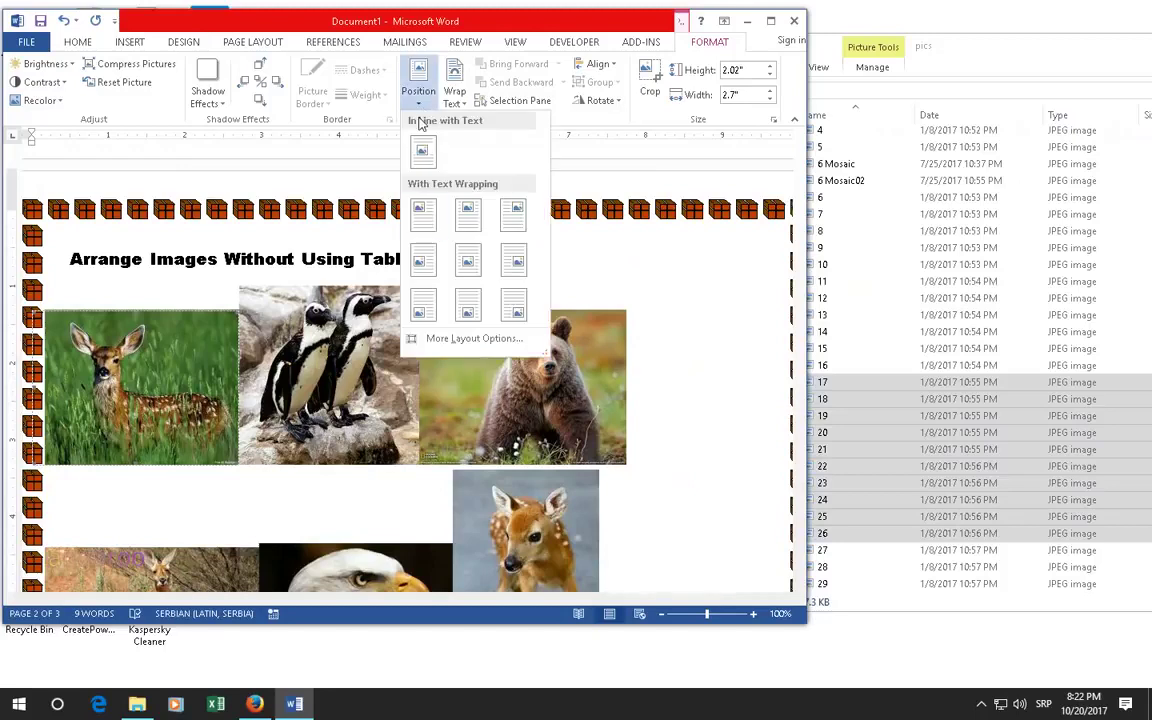
pyautogui.click(422, 220)
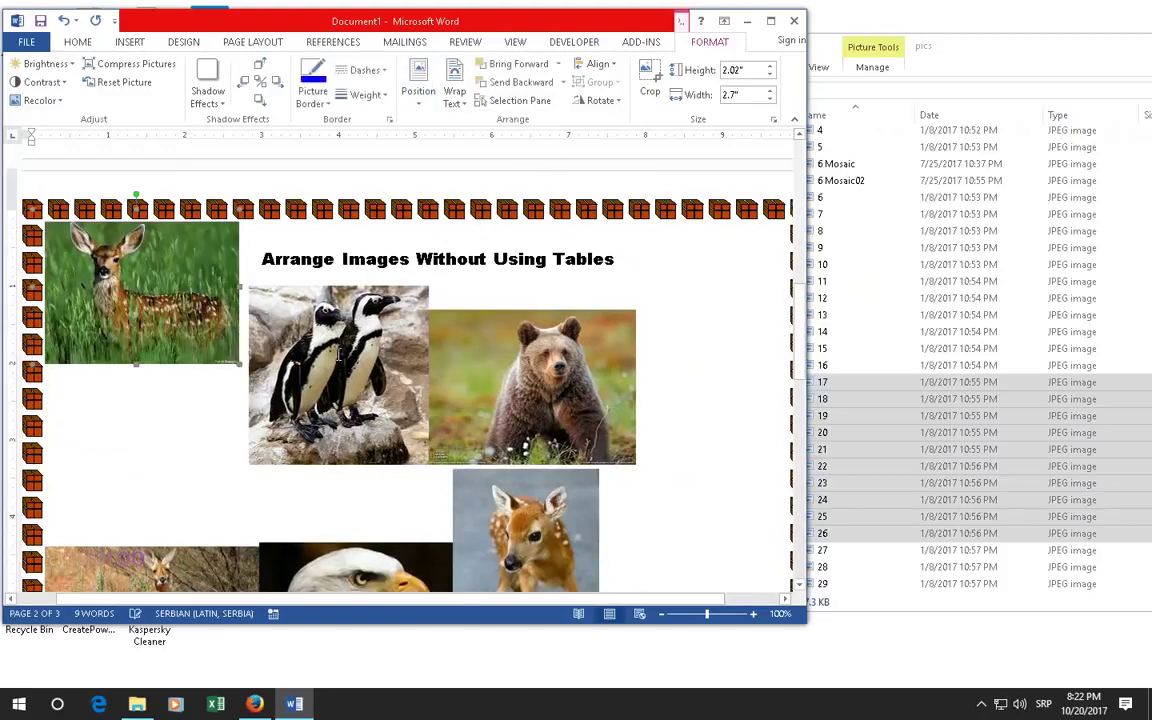
pyautogui.click(420, 104)
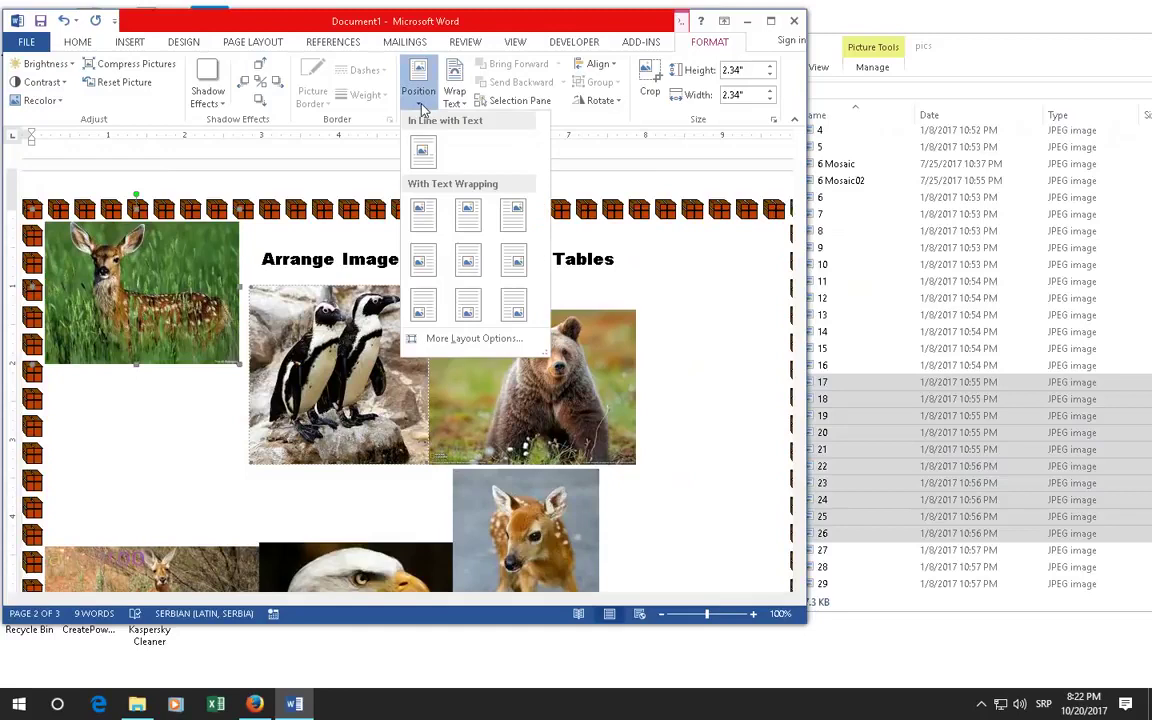
pyautogui.click(468, 214)
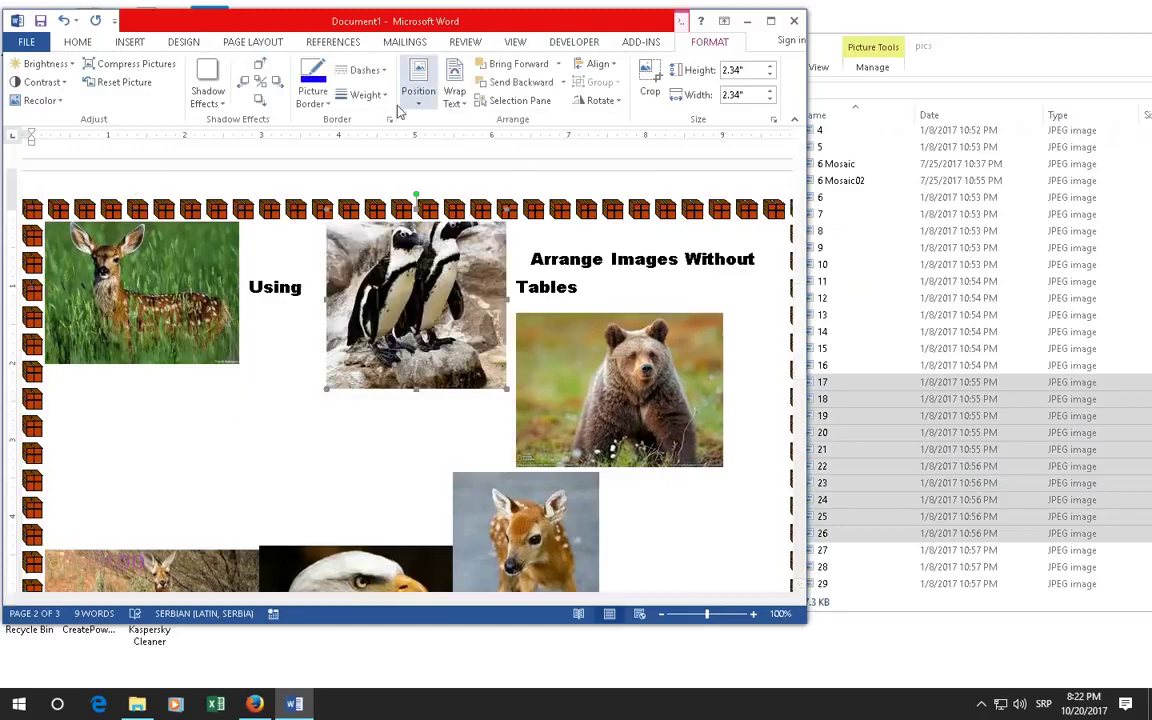
pyautogui.click(540, 330)
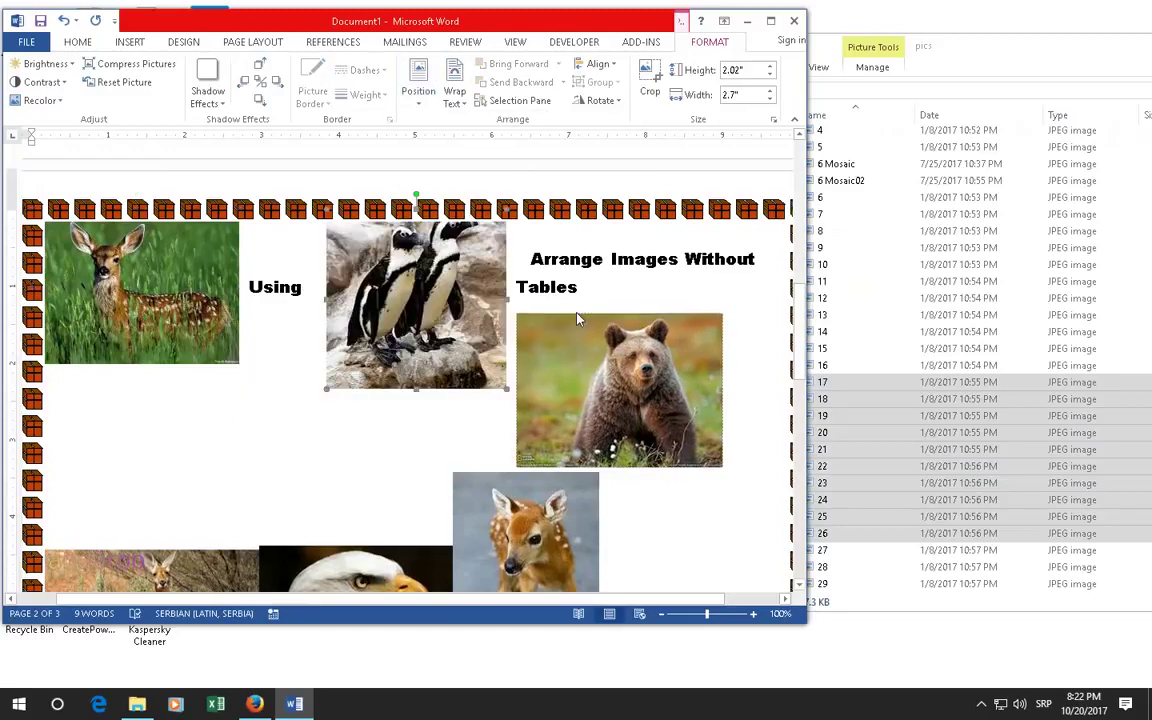
pyautogui.click(420, 104)
# - Give the bear photo a top-of-page text-wrapping position
pyautogui.click(513, 245)
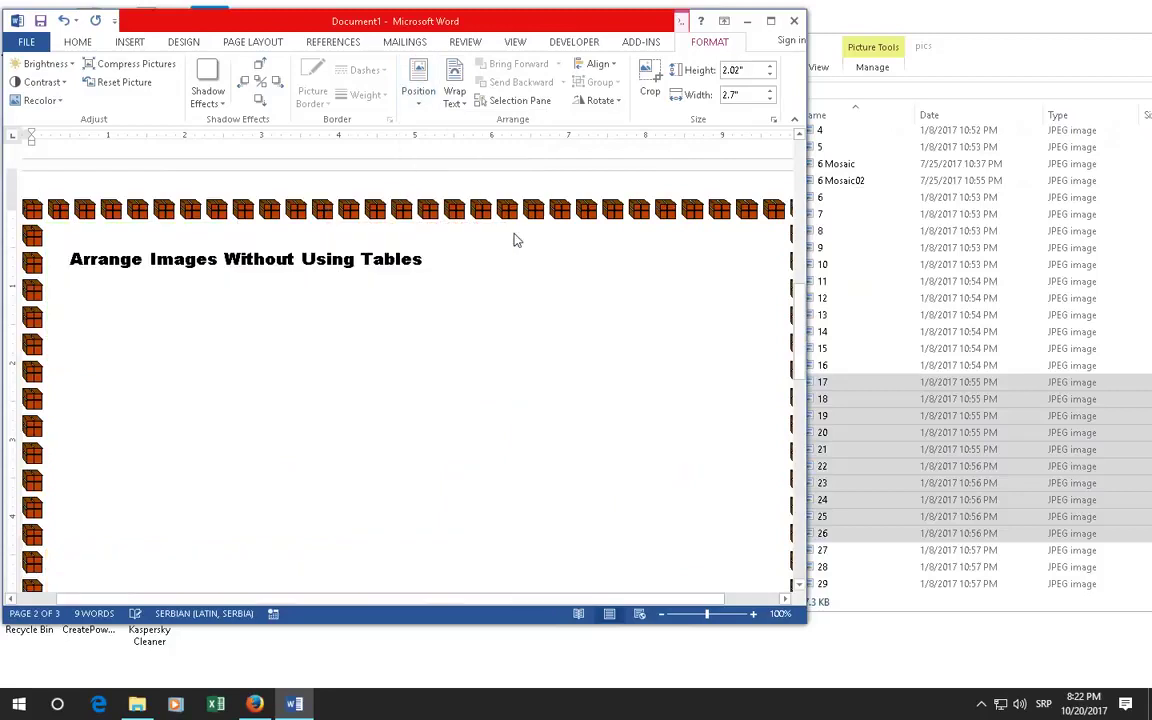
pyautogui.scroll(-2, 470, 320)
pyautogui.scroll(-7, 466, 312)
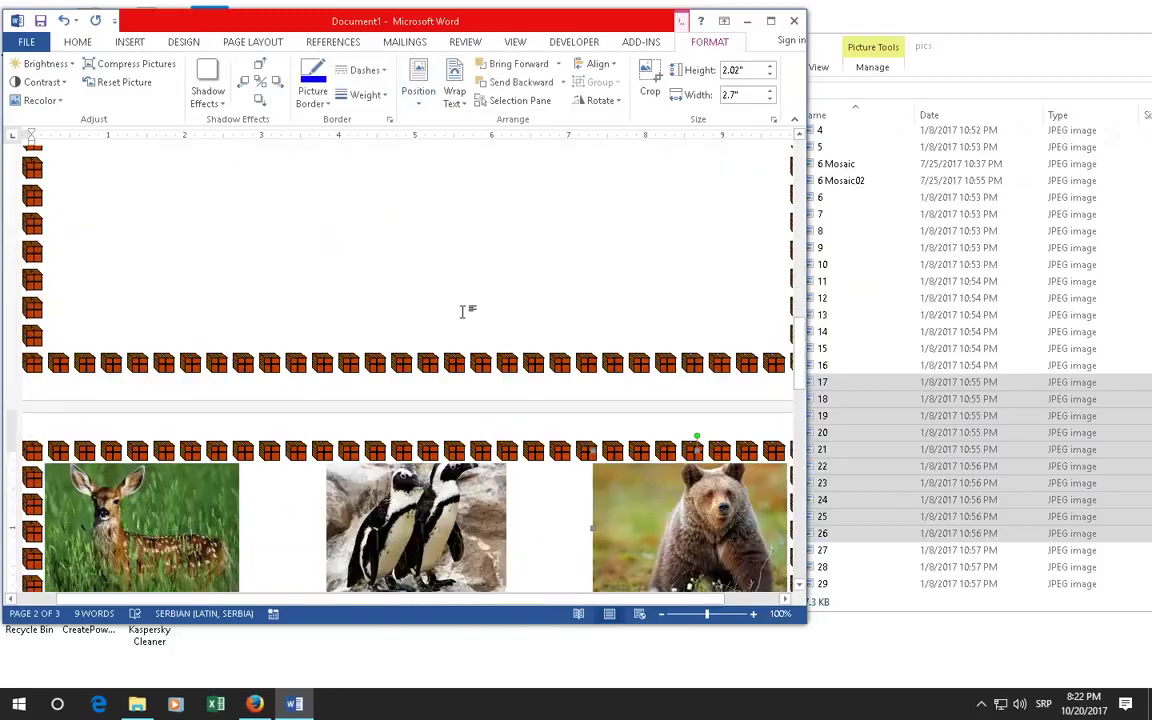
pyautogui.scroll(-2, 465, 313)
pyautogui.scroll(-3, 462, 314)
pyautogui.scroll(2, 462, 313)
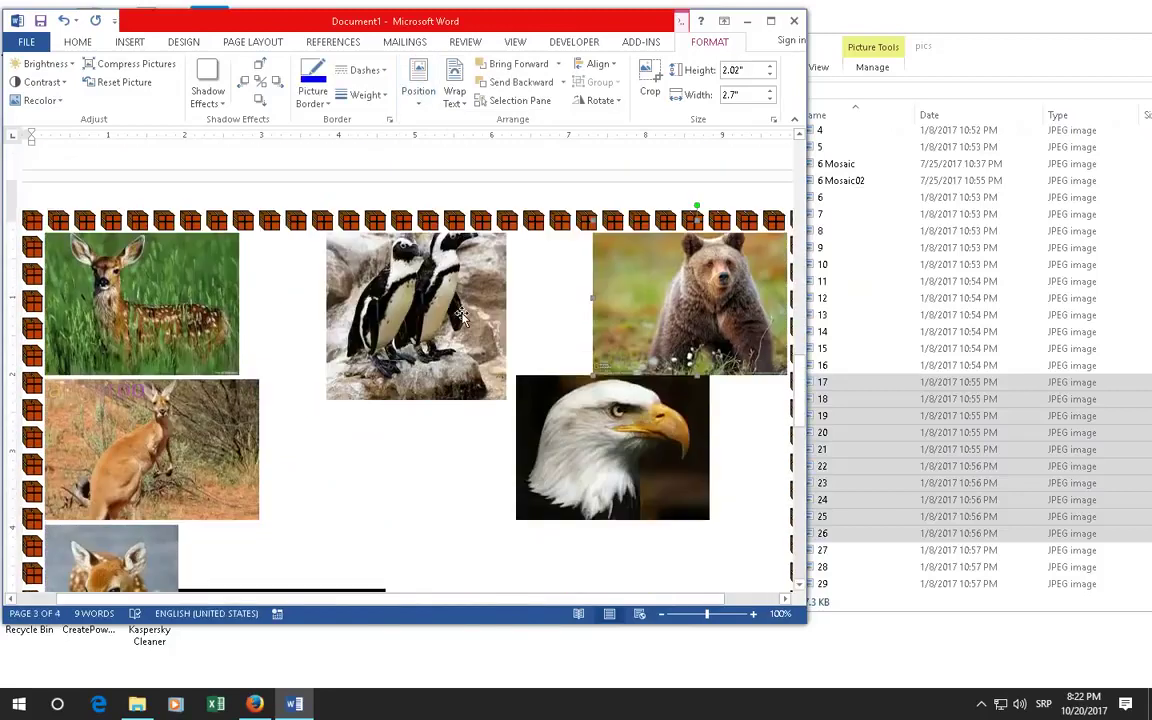
pyautogui.scroll(3, 461, 313)
pyautogui.scroll(4, 460, 312)
pyautogui.scroll(5, 460, 312)
pyautogui.scroll(1, 463, 309)
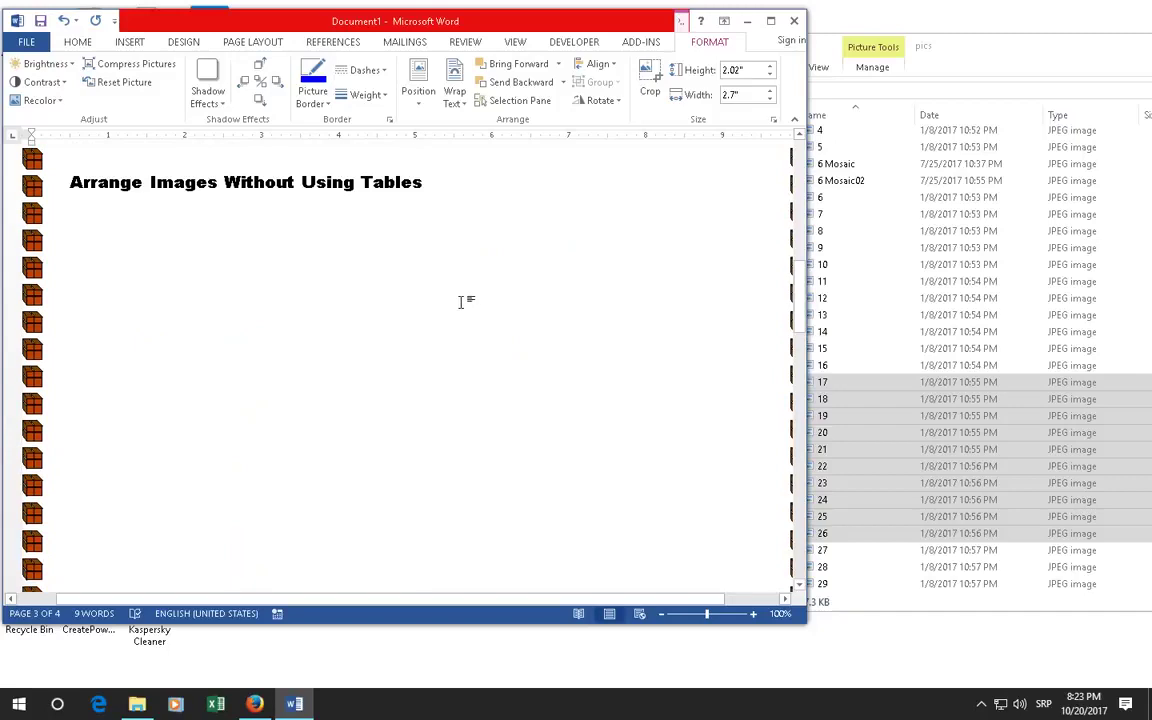
pyautogui.scroll(1, 465, 303)
# - Delete the heading 'Arrange Images Without Using Tables' from page 2
pyautogui.click(226, 278)
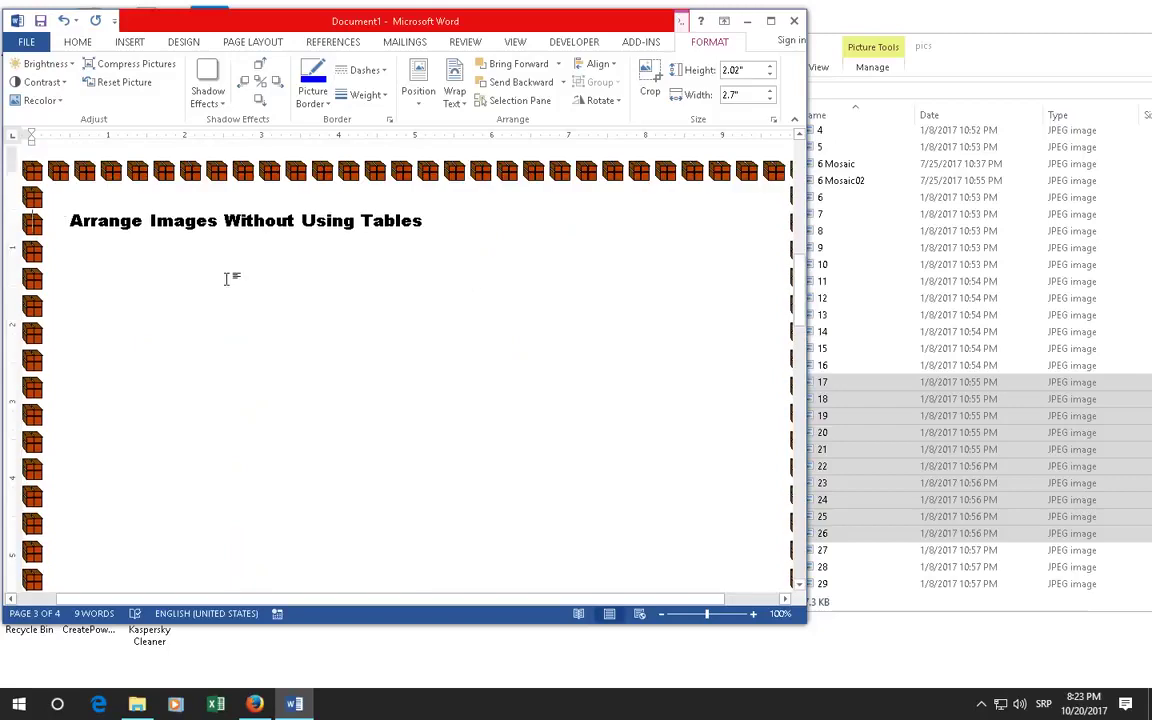
pyautogui.moveTo(401, 209); pyautogui.dragTo(46, 221)
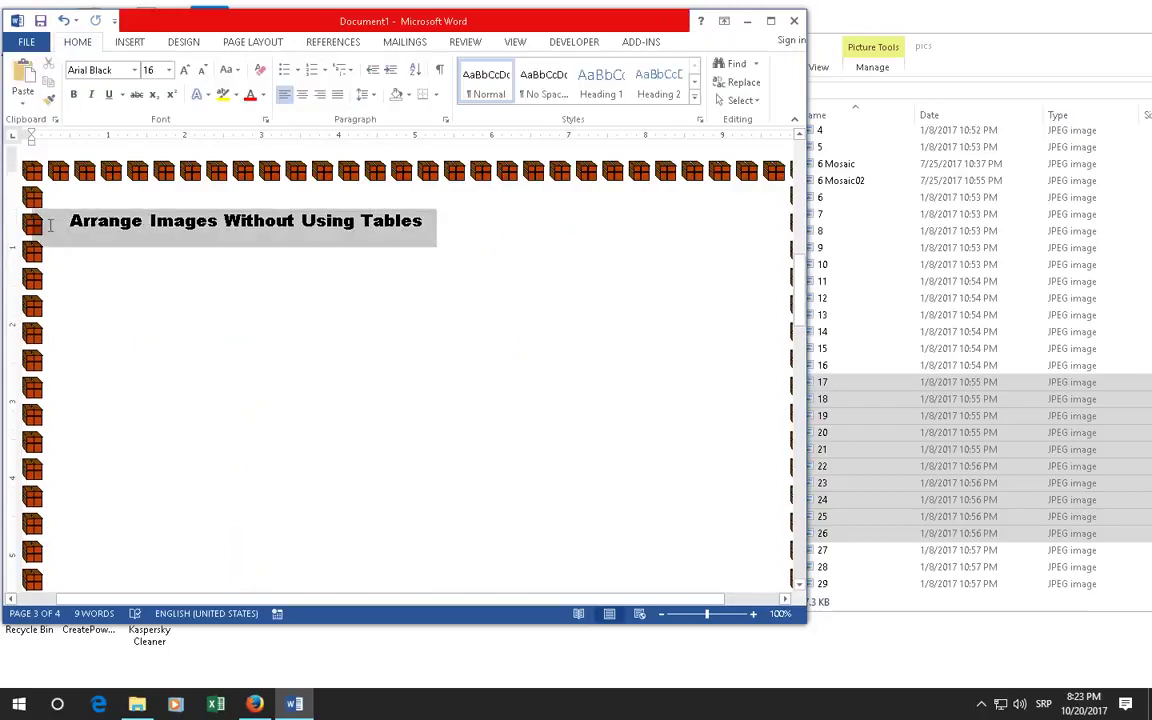
pyautogui.press('Delete')
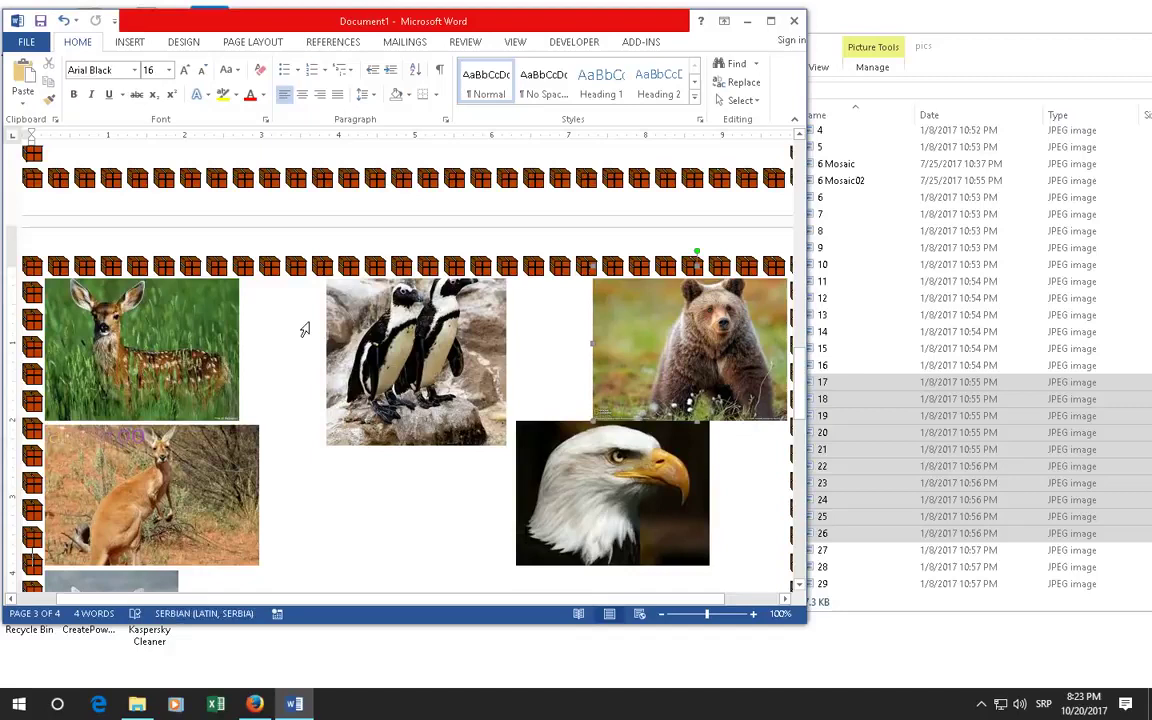
pyautogui.scroll(2, 313, 304)
pyautogui.scroll(1, 313, 304)
pyautogui.scroll(5, 313, 304)
pyautogui.scroll(5, 315, 300)
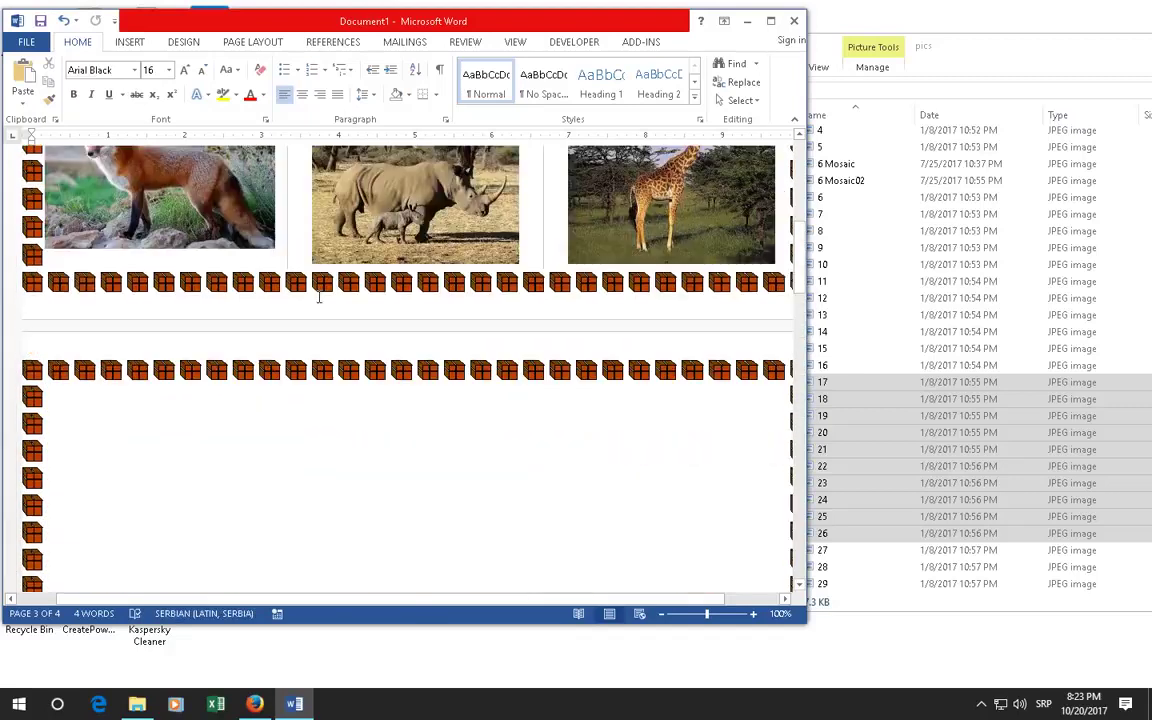
pyautogui.scroll(5, 315, 296)
pyautogui.scroll(4, 316, 290)
pyautogui.scroll(-1, 316, 290)
pyautogui.scroll(-5, 319, 275)
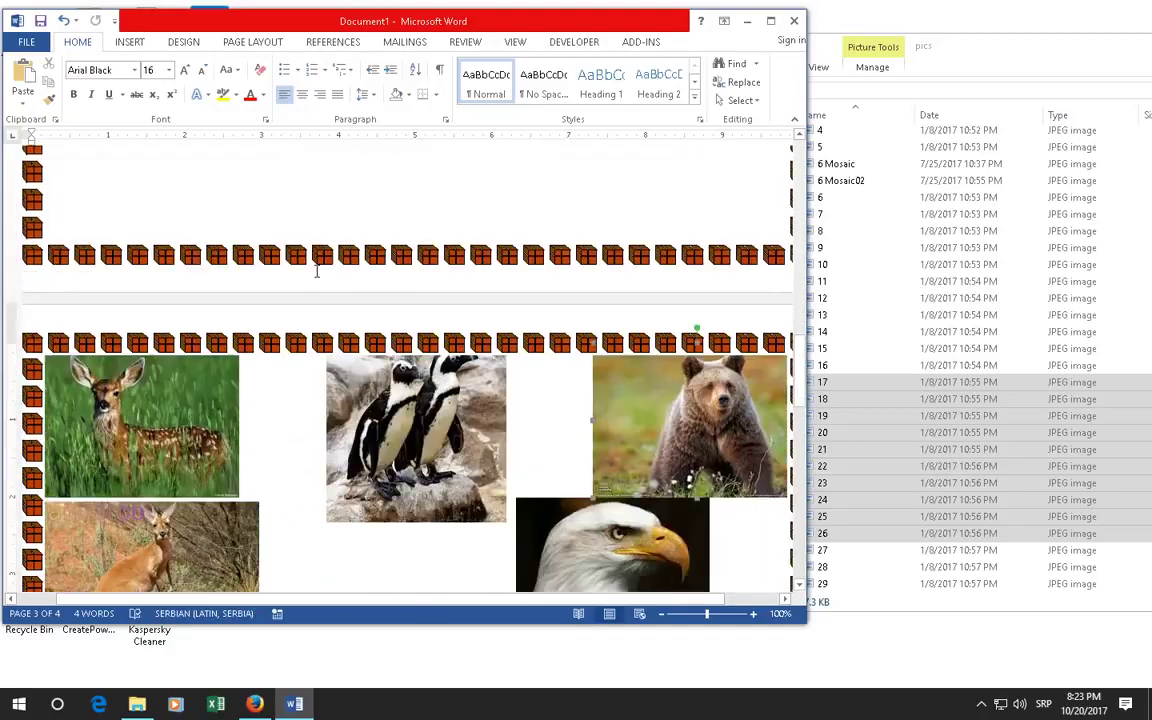
pyautogui.scroll(-4, 316, 265)
pyautogui.scroll(-2, 311, 275)
# - Position the middle row: kangaroo middle-left, eagle centre, fawn middle-right, all with text wrapping
pyautogui.click(617, 180)
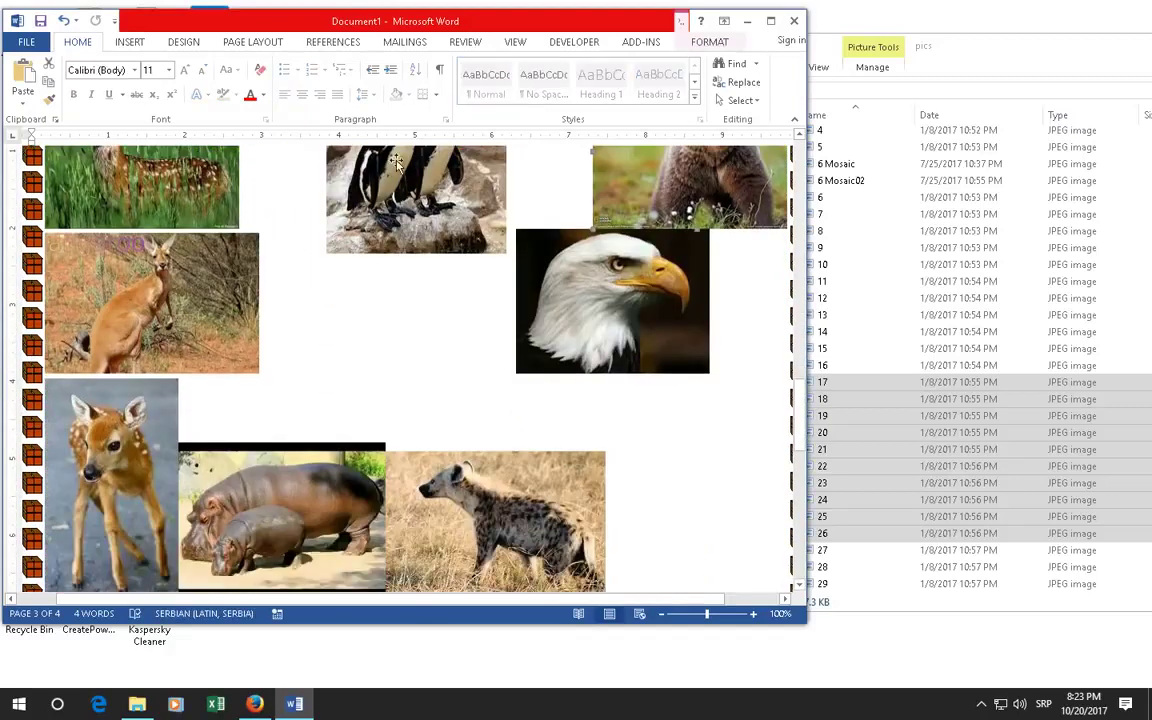
pyautogui.doubleClick(653, 190)
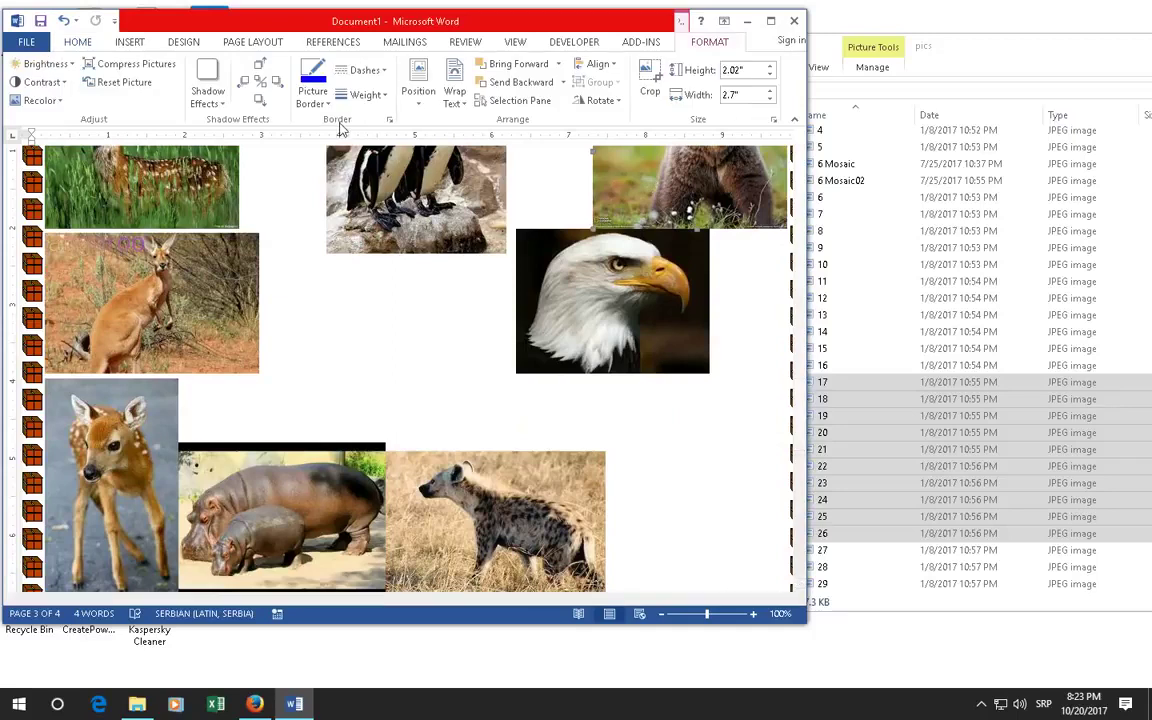
pyautogui.click(418, 105)
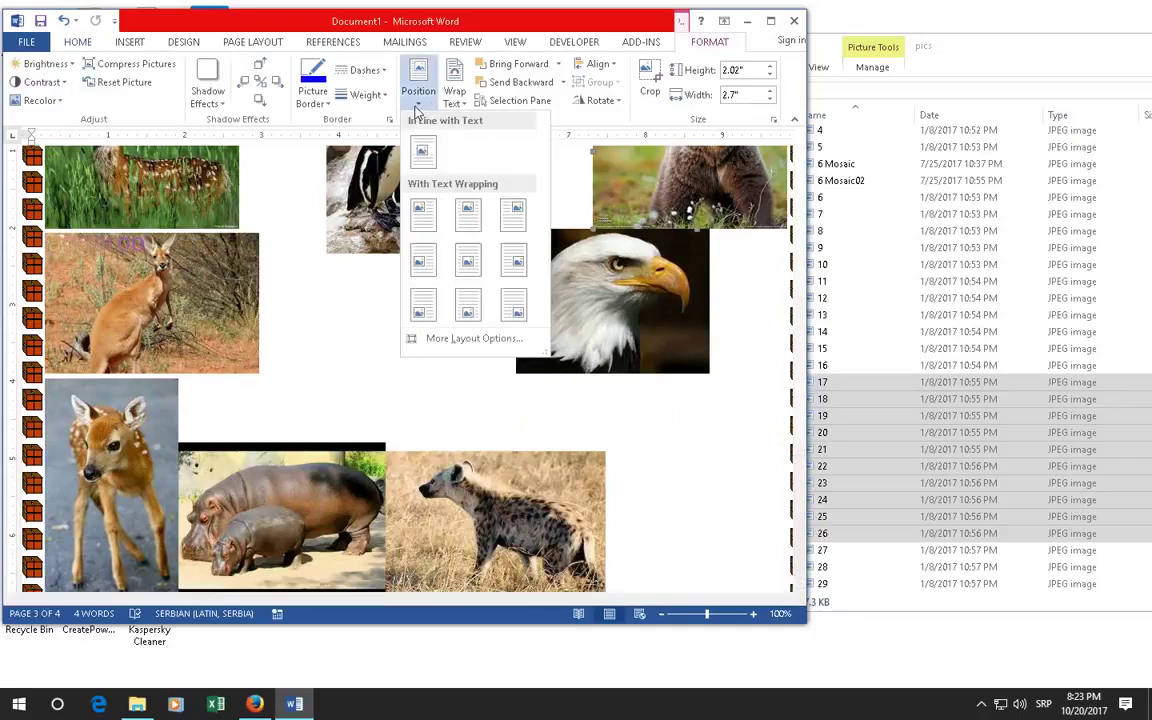
pyautogui.click(512, 214)
pyautogui.click(600, 215)
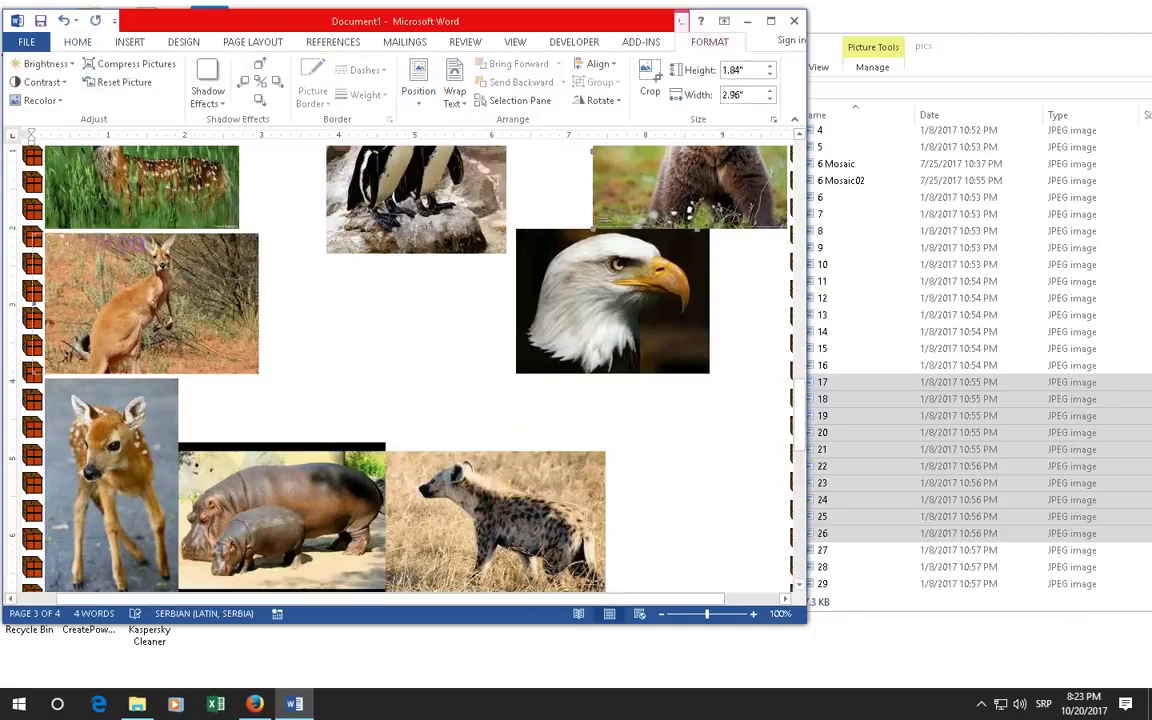
pyautogui.click(419, 105)
pyautogui.click(423, 260)
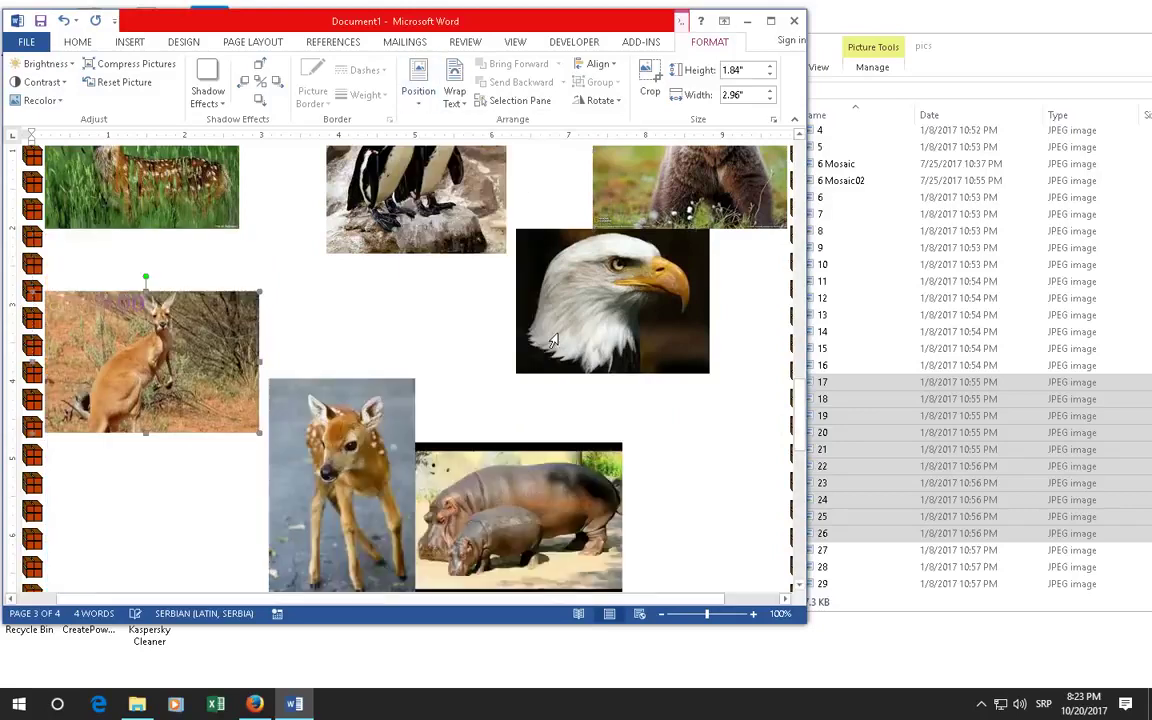
pyautogui.click(570, 309)
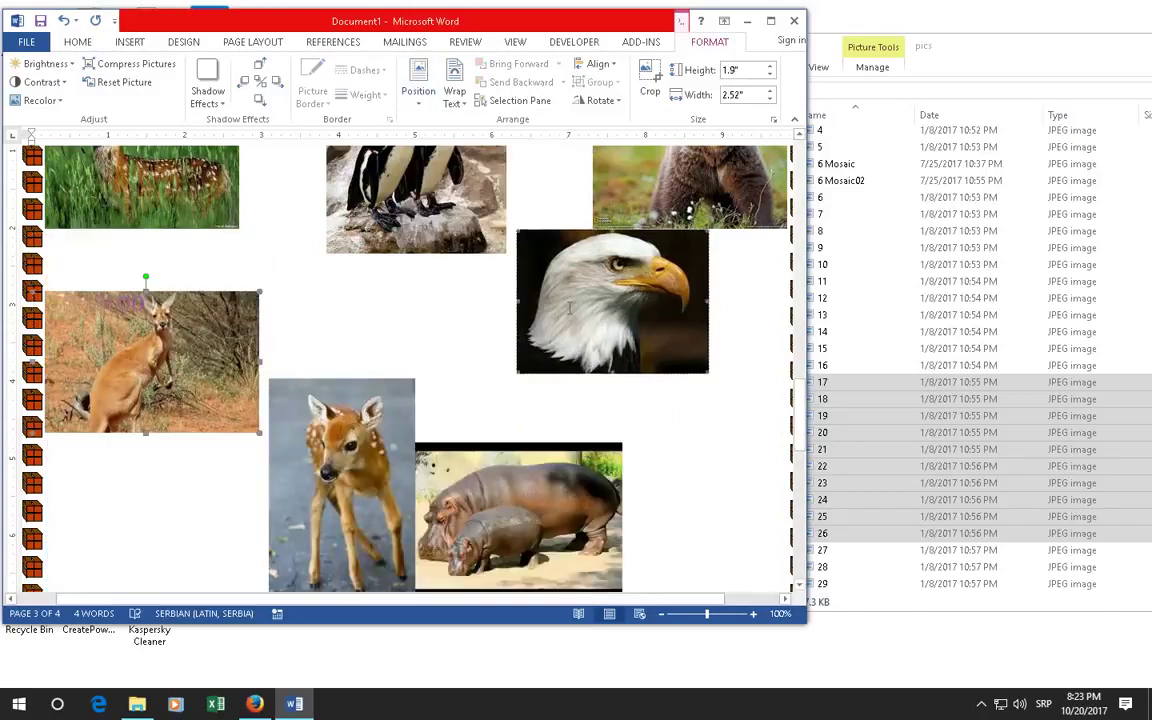
pyautogui.click(419, 92)
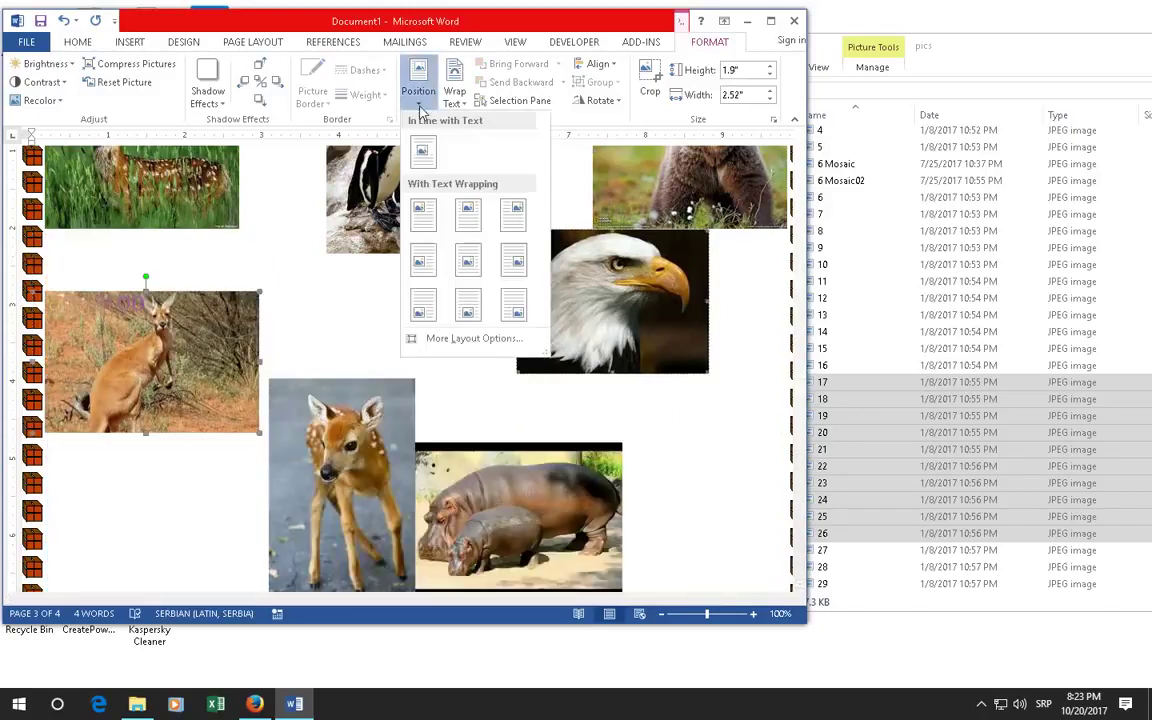
pyautogui.click(468, 259)
pyautogui.click(576, 287)
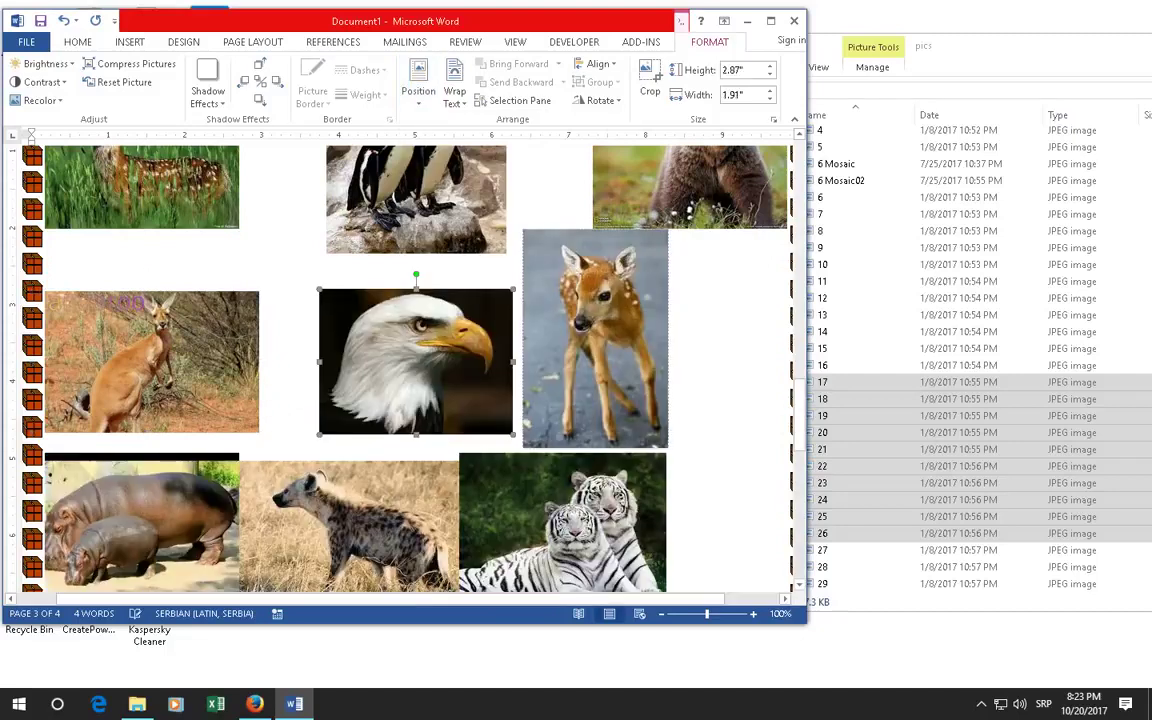
pyautogui.click(424, 100)
pyautogui.click(514, 263)
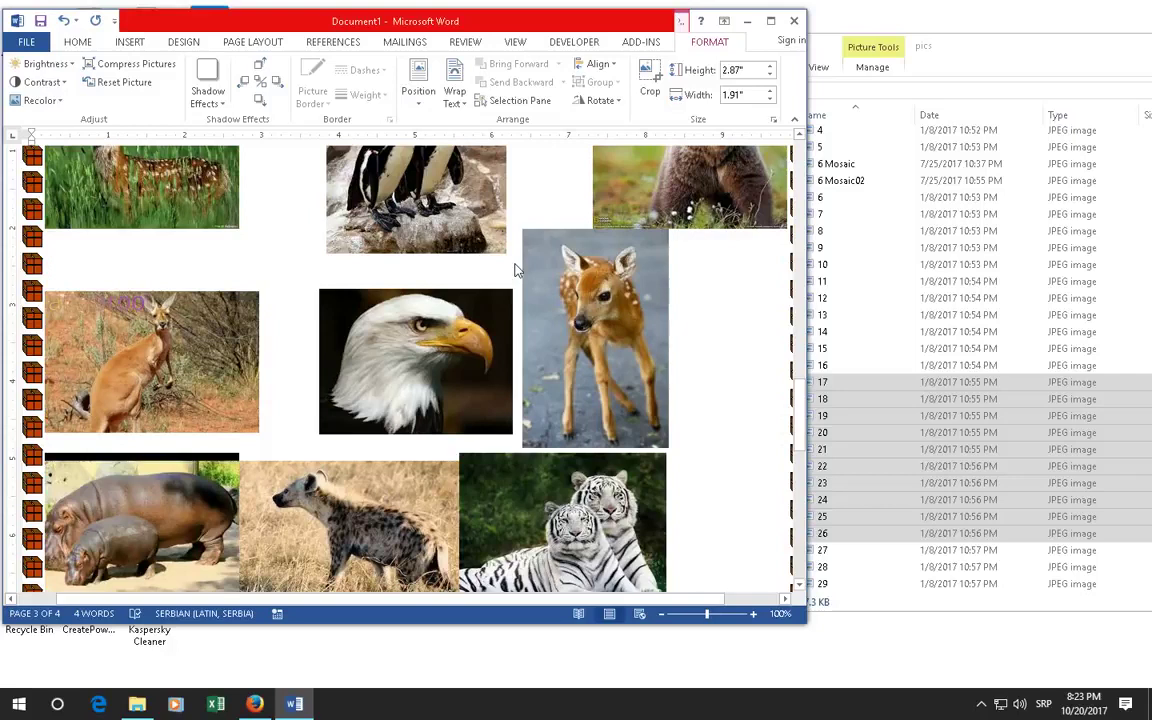
# - Position the bottom row: hippo bottom-left, hyena bottom centre, tigers bottom-right
pyautogui.scroll(-3, 325, 430)
pyautogui.click(197, 378)
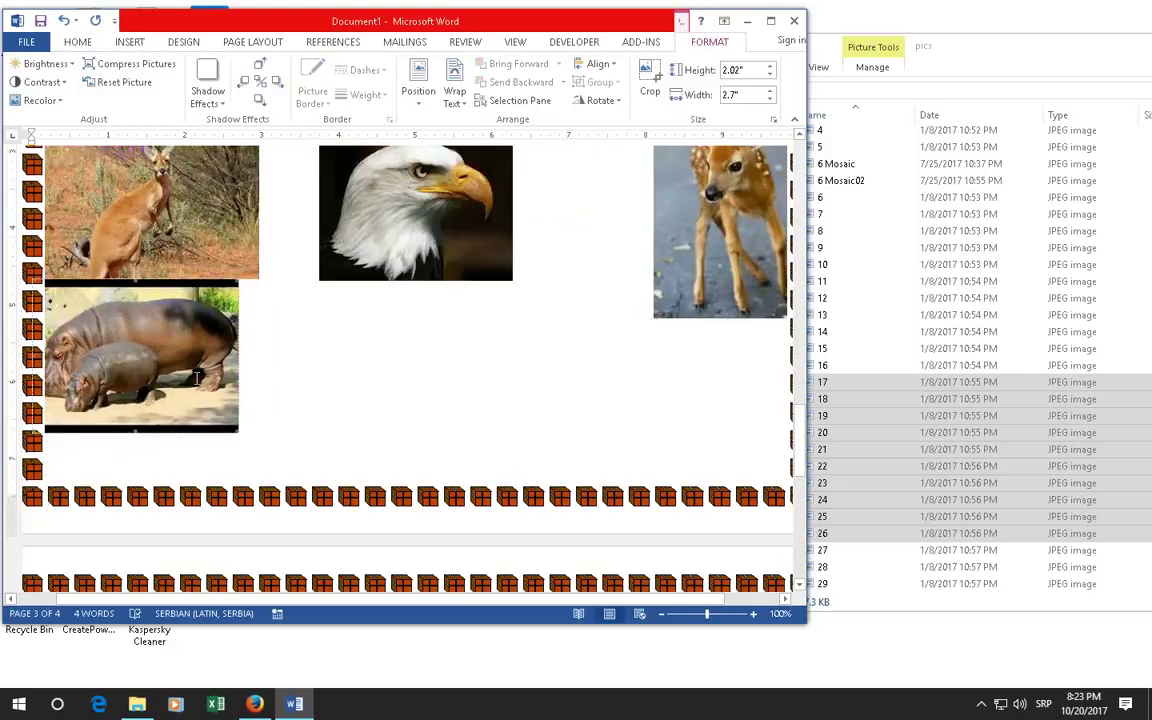
pyautogui.click(422, 100)
pyautogui.click(426, 310)
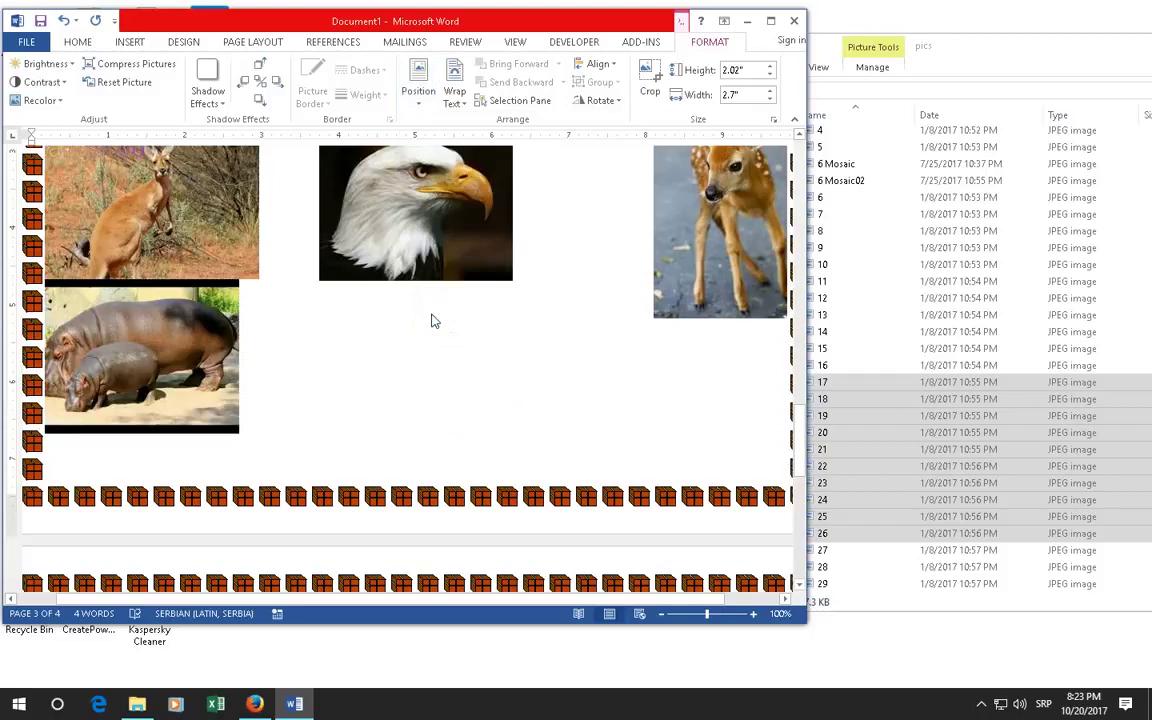
pyautogui.click(426, 310)
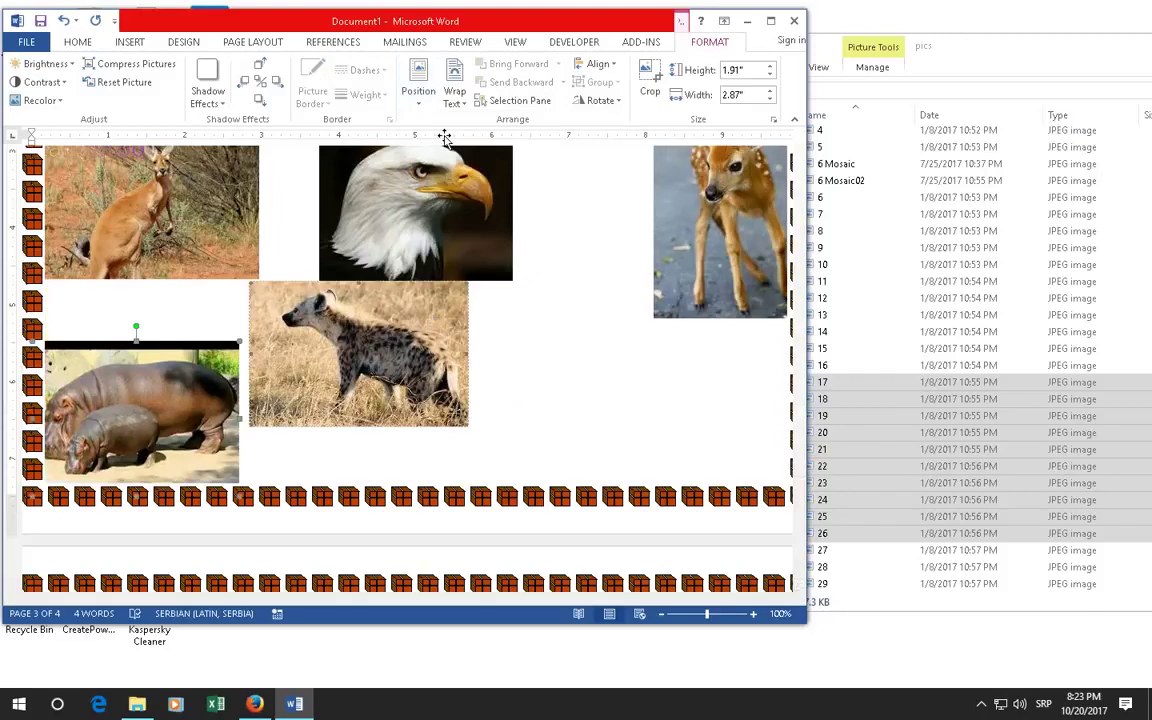
pyautogui.click(419, 100)
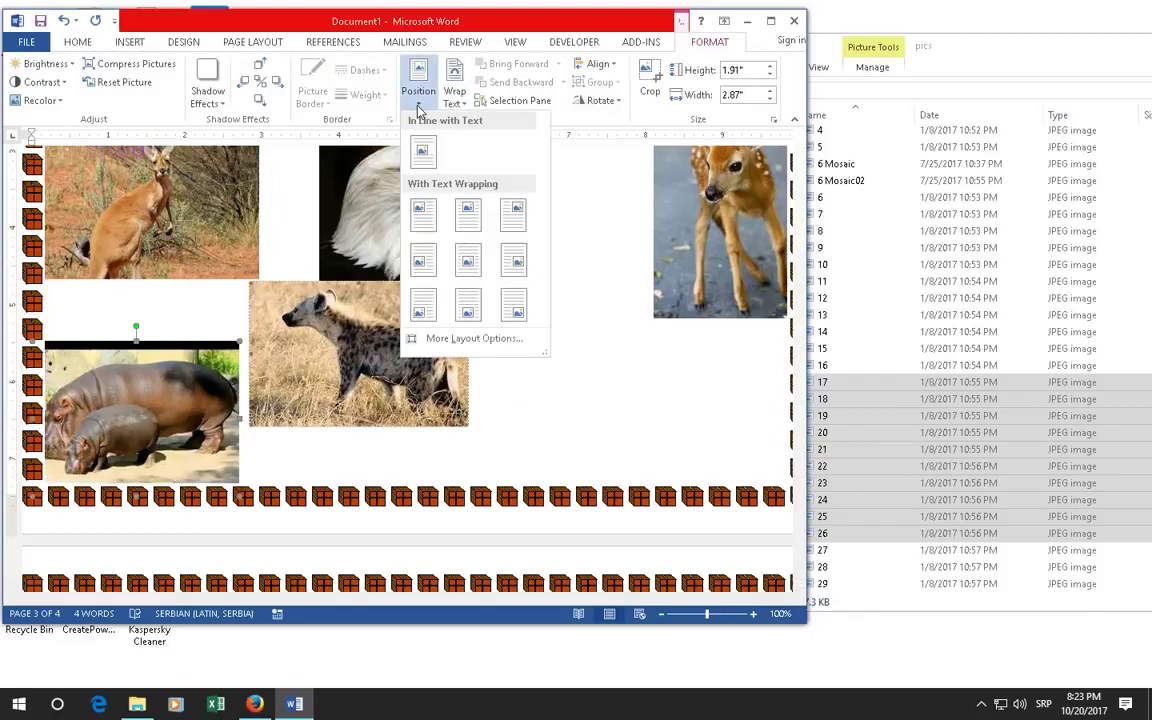
pyautogui.click(468, 305)
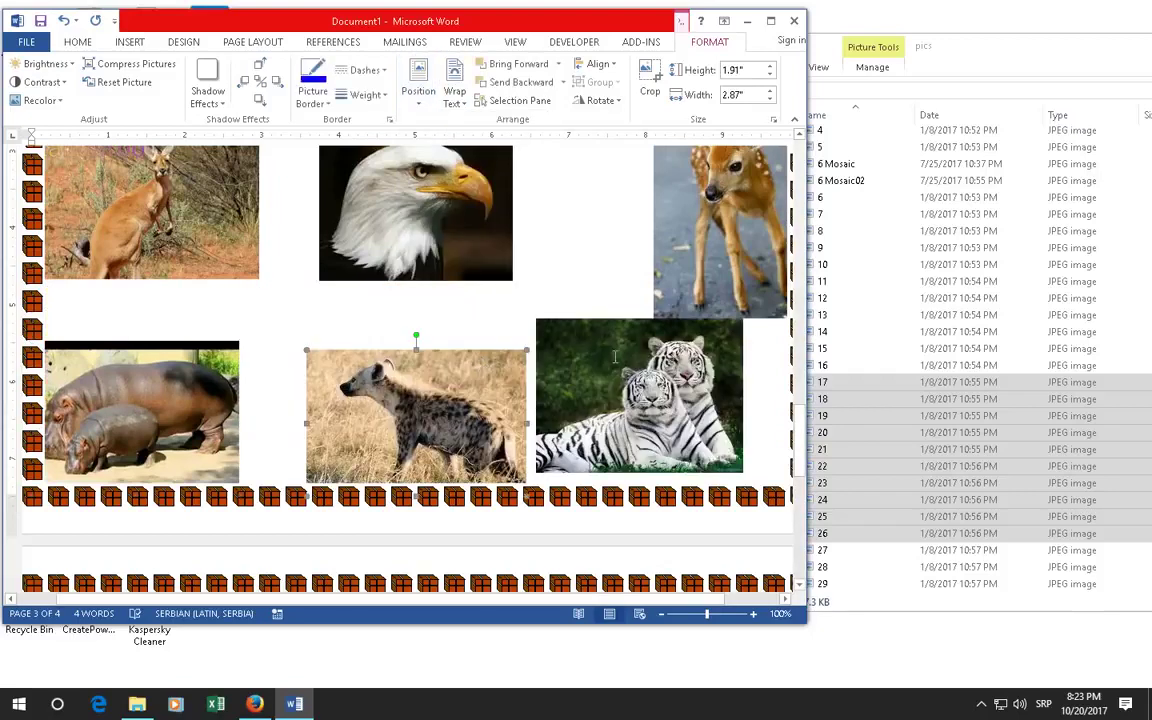
pyautogui.click(418, 92)
pyautogui.click(514, 305)
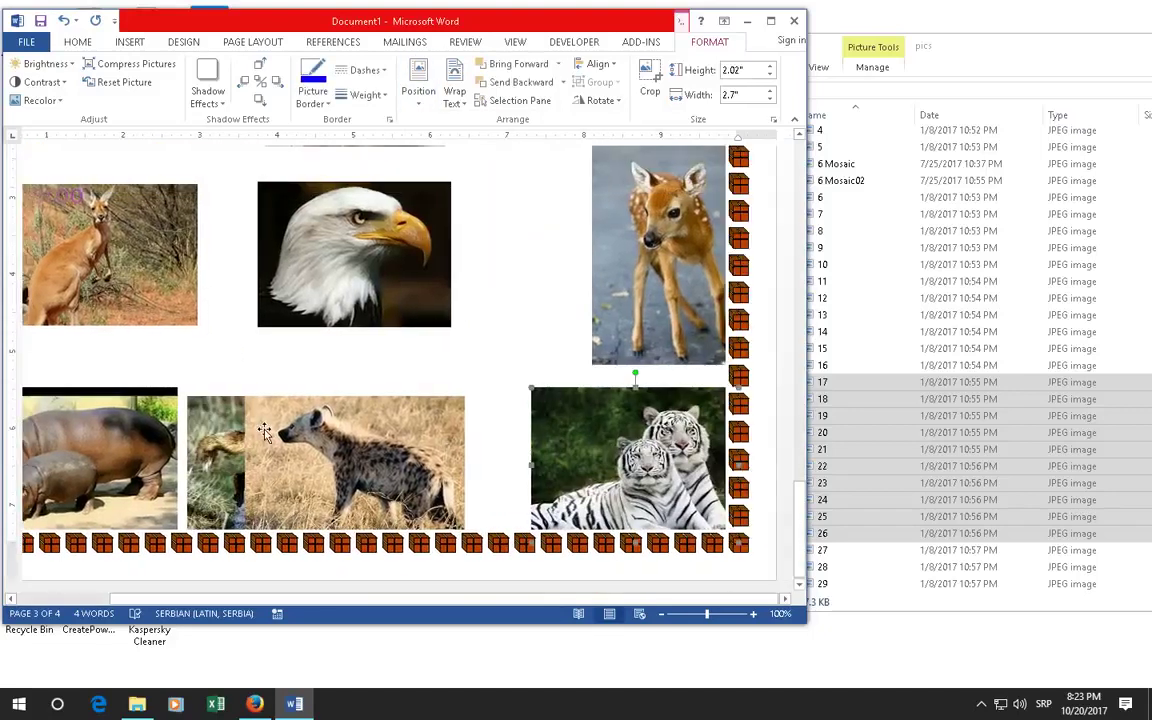
# - Clear the picture selection and maximize the Word window
pyautogui.scroll(3, 300, 331)
pyautogui.scroll(-3, 321, 341)
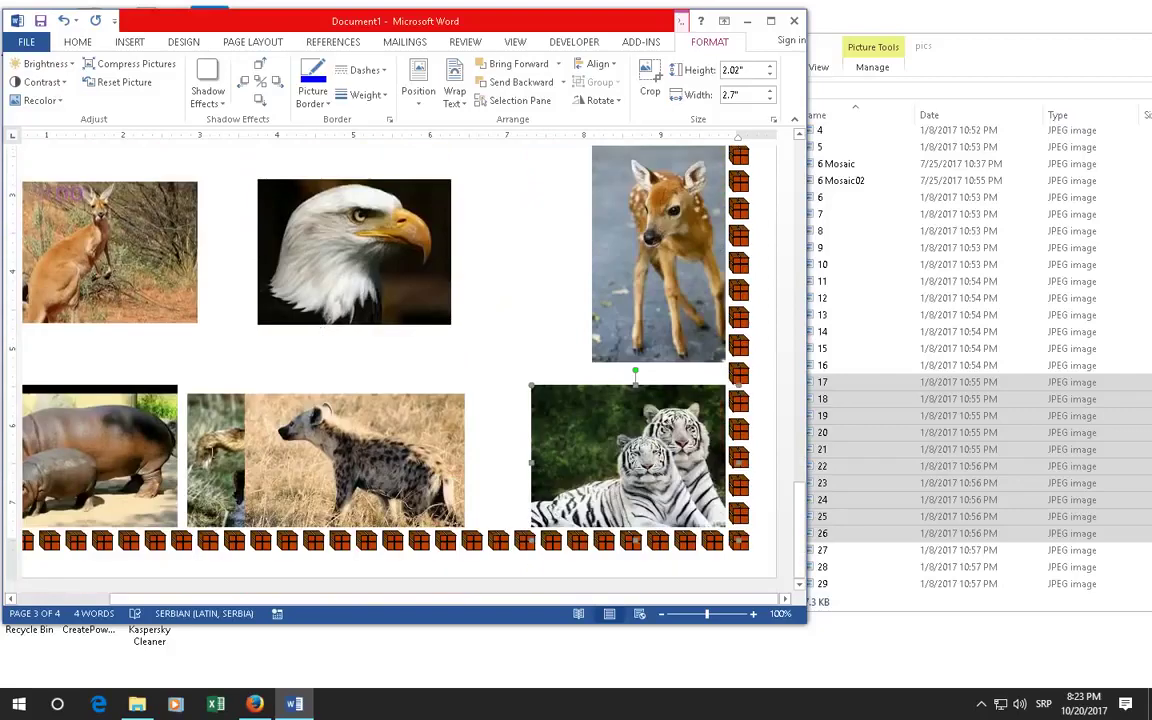
pyautogui.click(394, 470)
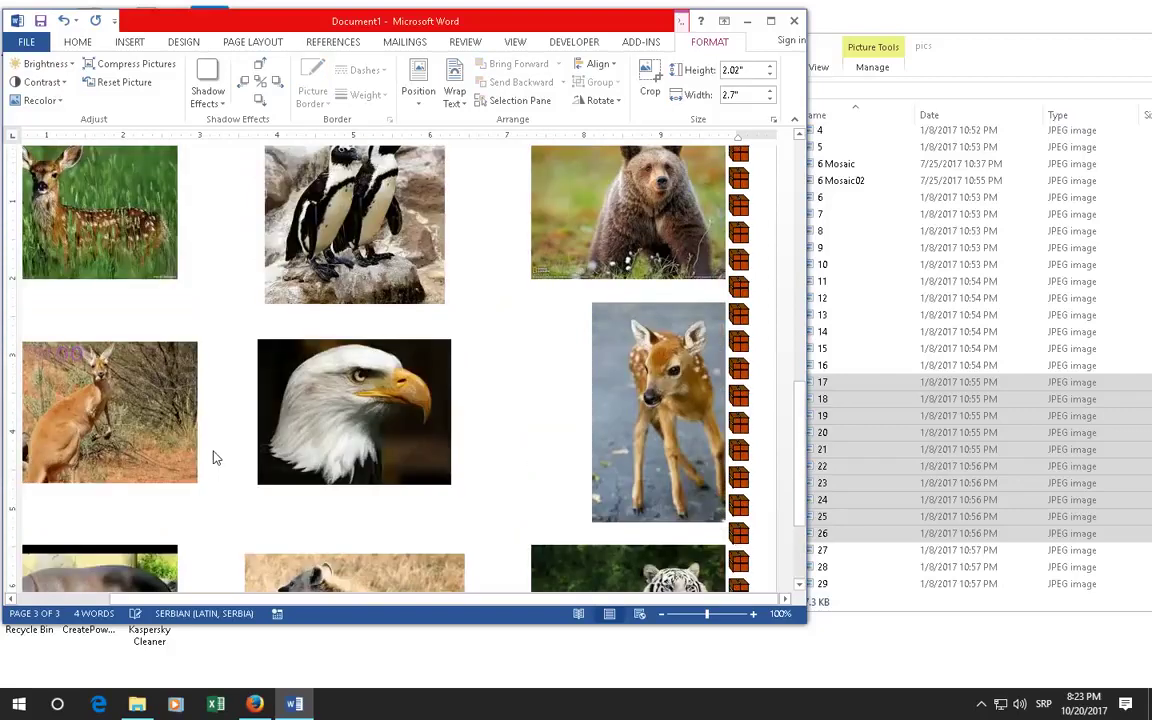
pyautogui.click(316, 371)
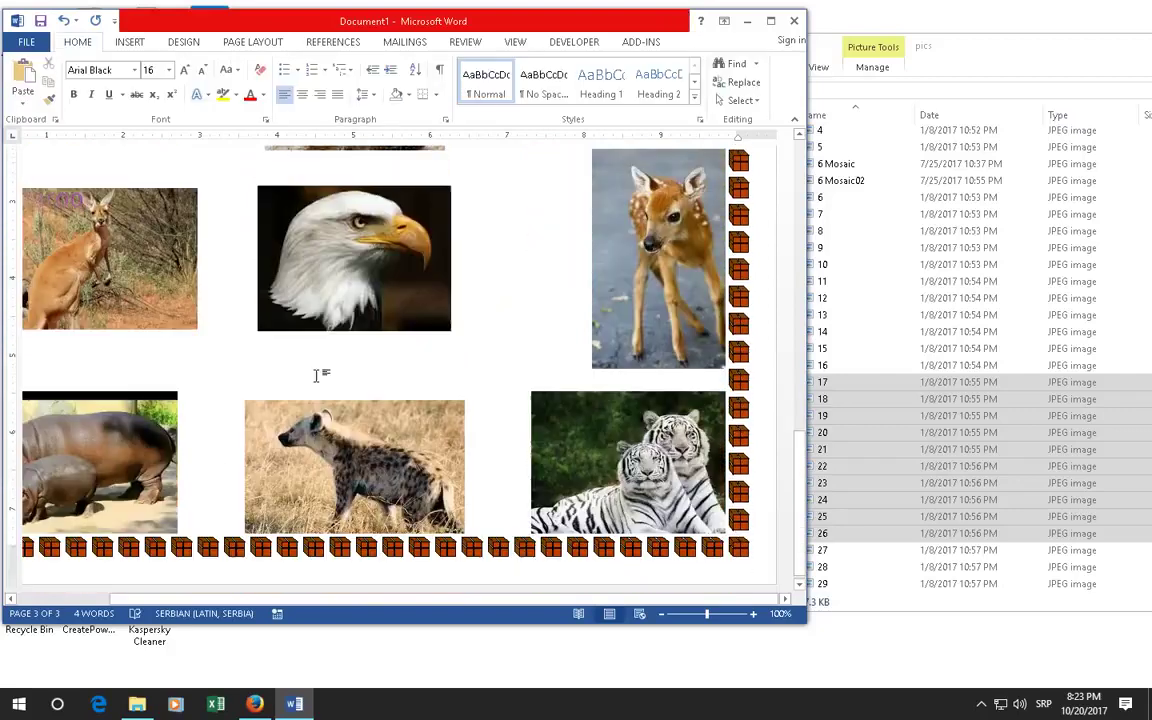
pyautogui.click(770, 20)
# - Zoom out to 82% so page 2's nine-photo grid and brick border fit on screen
pyautogui.scroll(2, 725, 226)
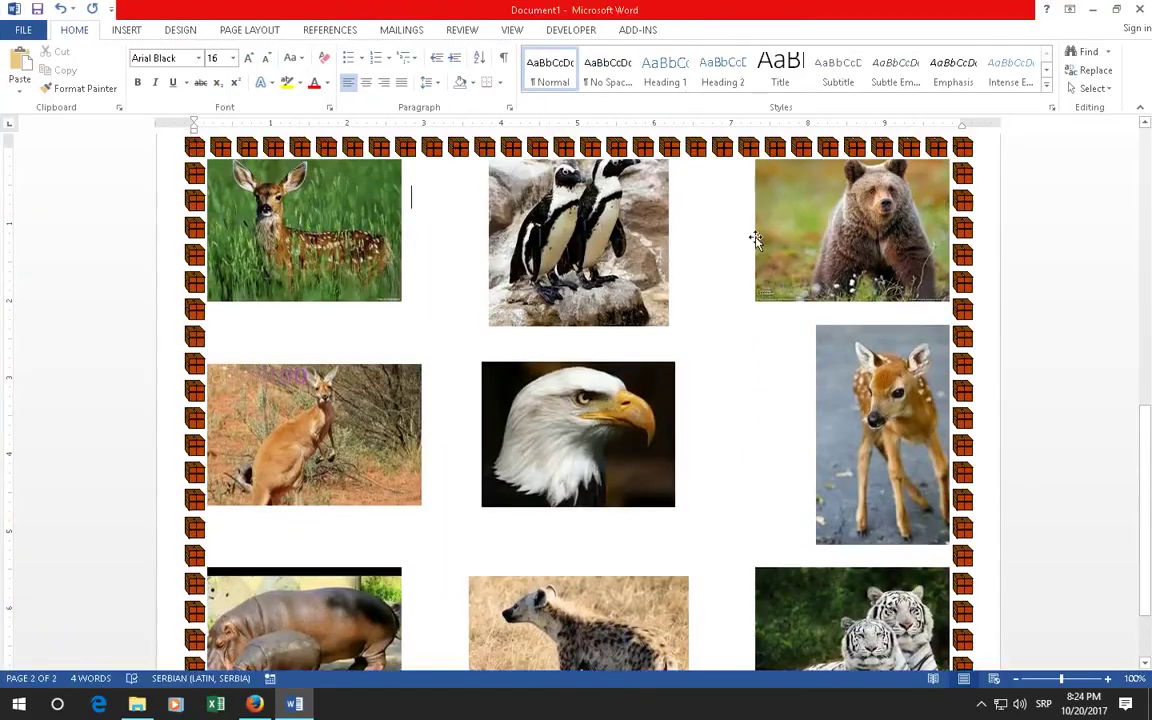
pyautogui.moveTo(1062, 683); pyautogui.dragTo(1054, 686)
pyautogui.click(1052, 685)
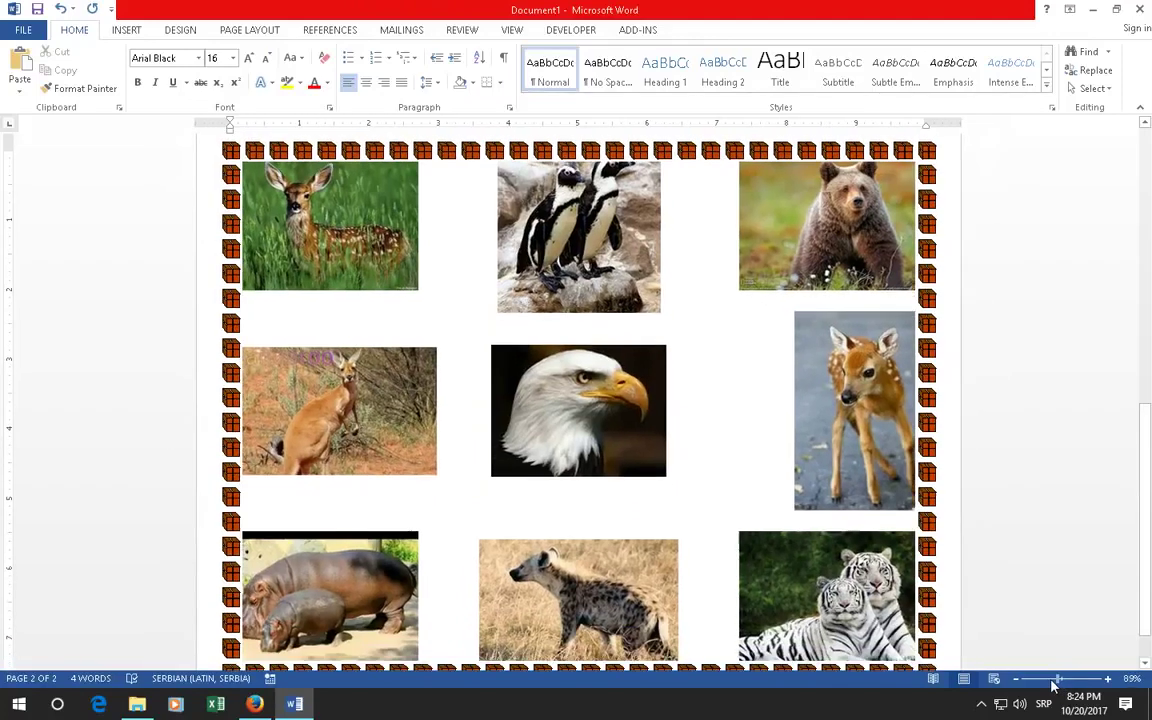
pyautogui.moveTo(1052, 685); pyautogui.dragTo(1049, 685)
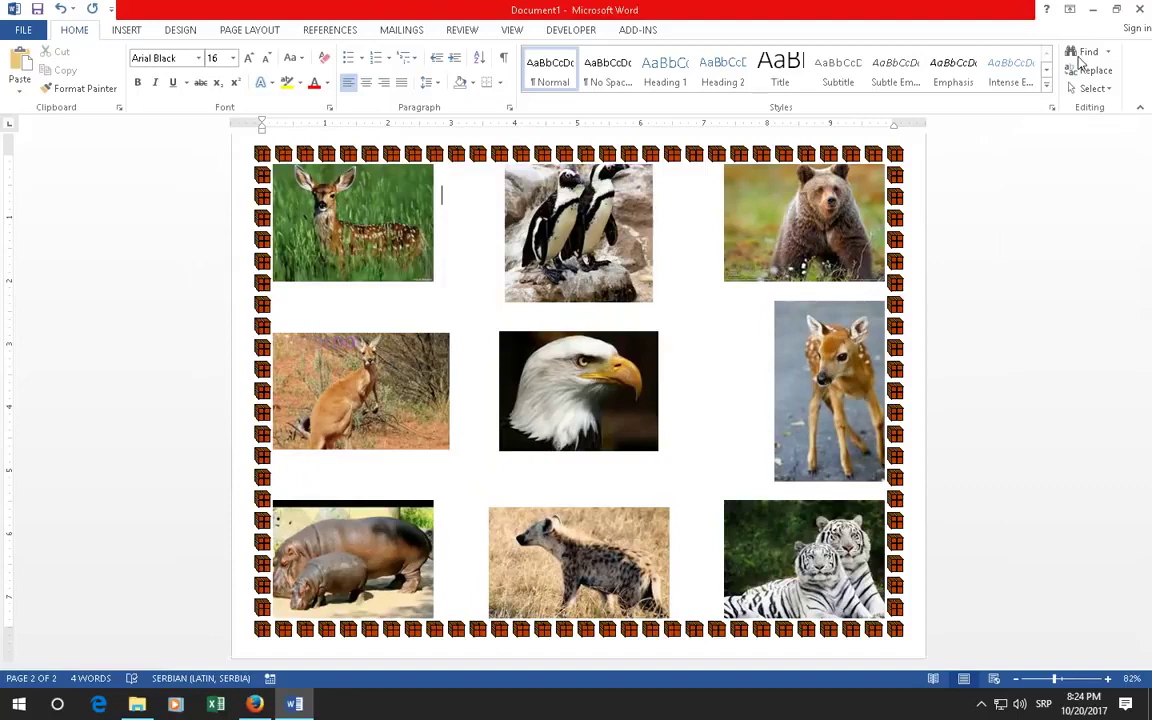
# - Apply the orange-gold theme colour as the page background, then select the top-left deer picture
pyautogui.click(181, 31)
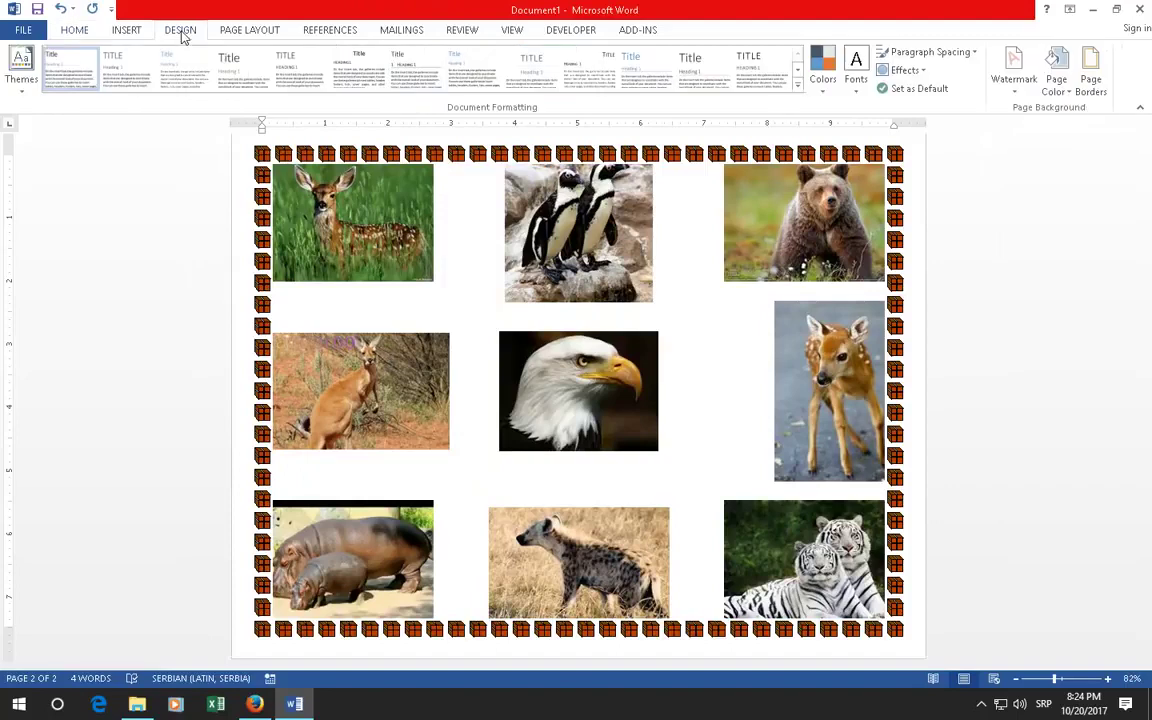
pyautogui.click(1068, 92)
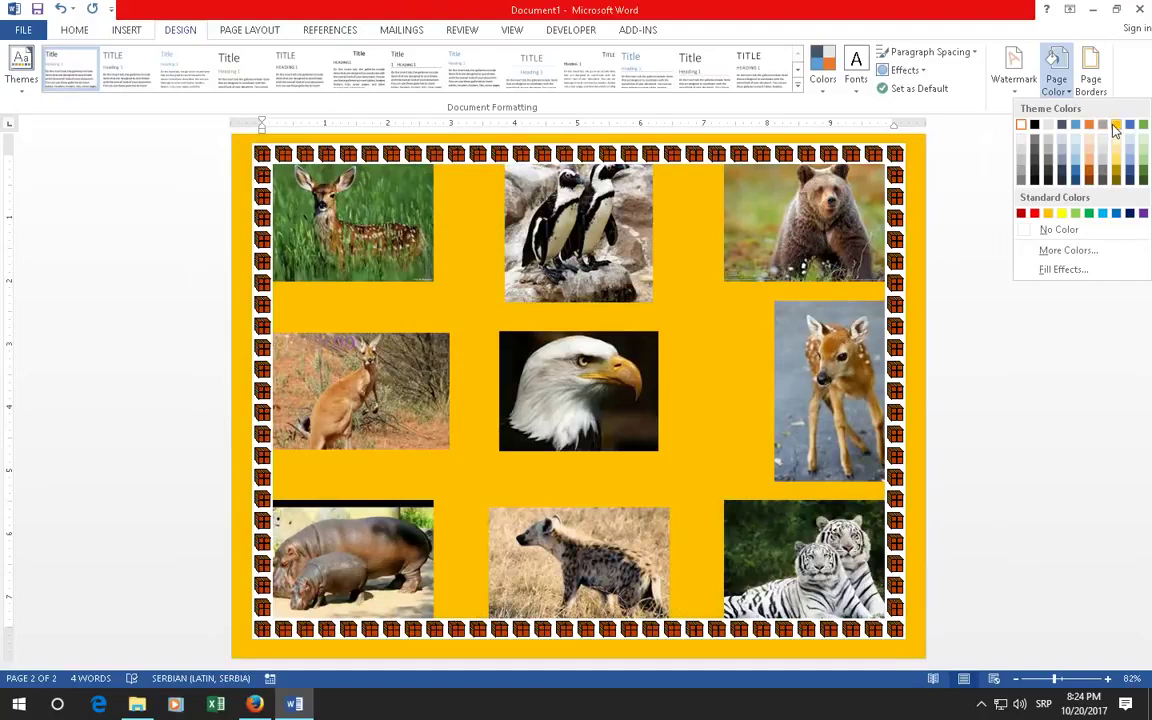
pyautogui.click(1115, 128)
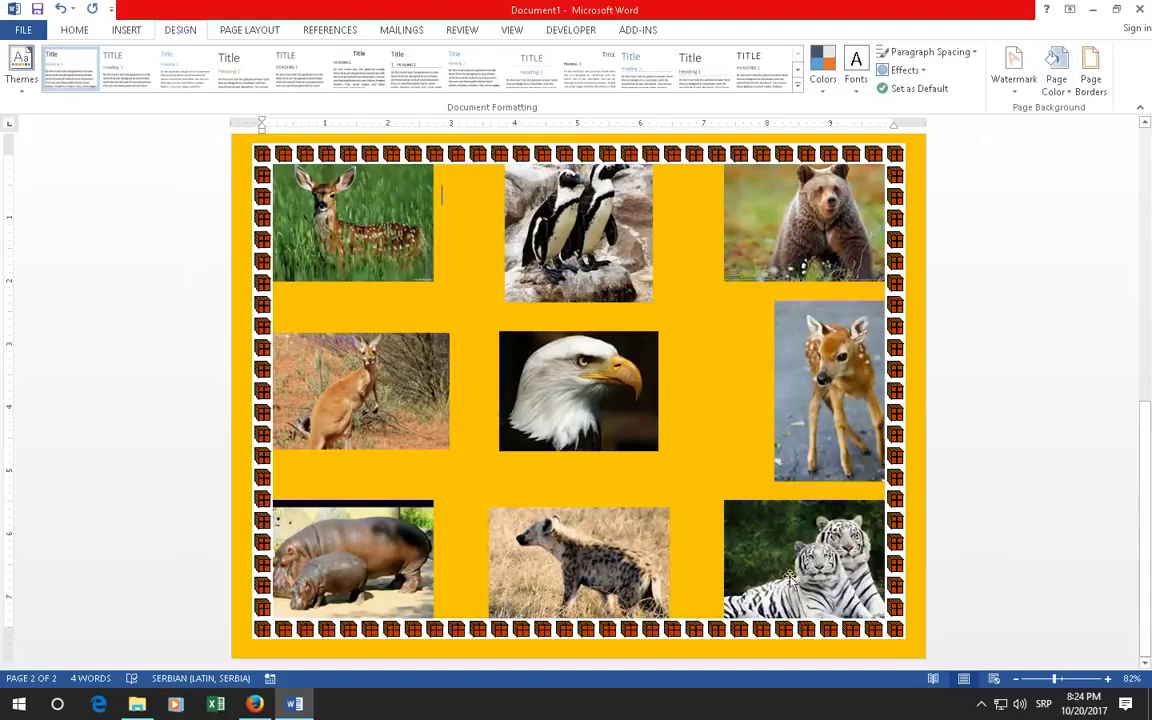
pyautogui.click(326, 236)
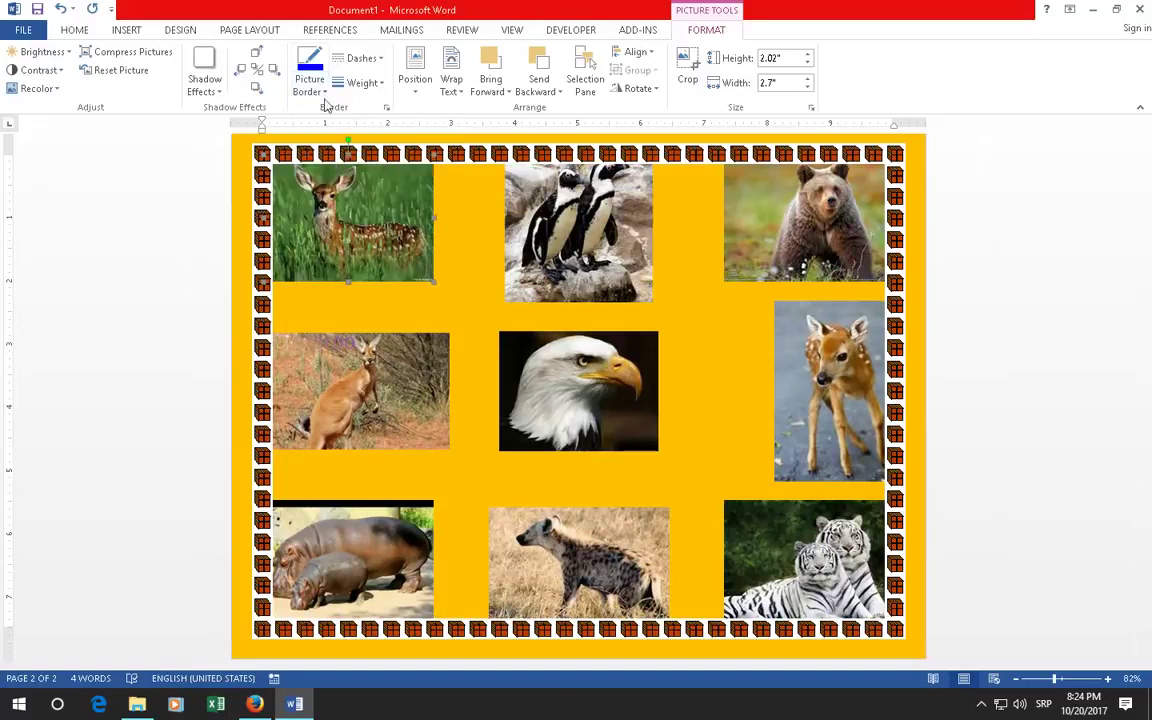
# - Give the deer picture a black picture border about 3 pt thick
pyautogui.click(325, 93)
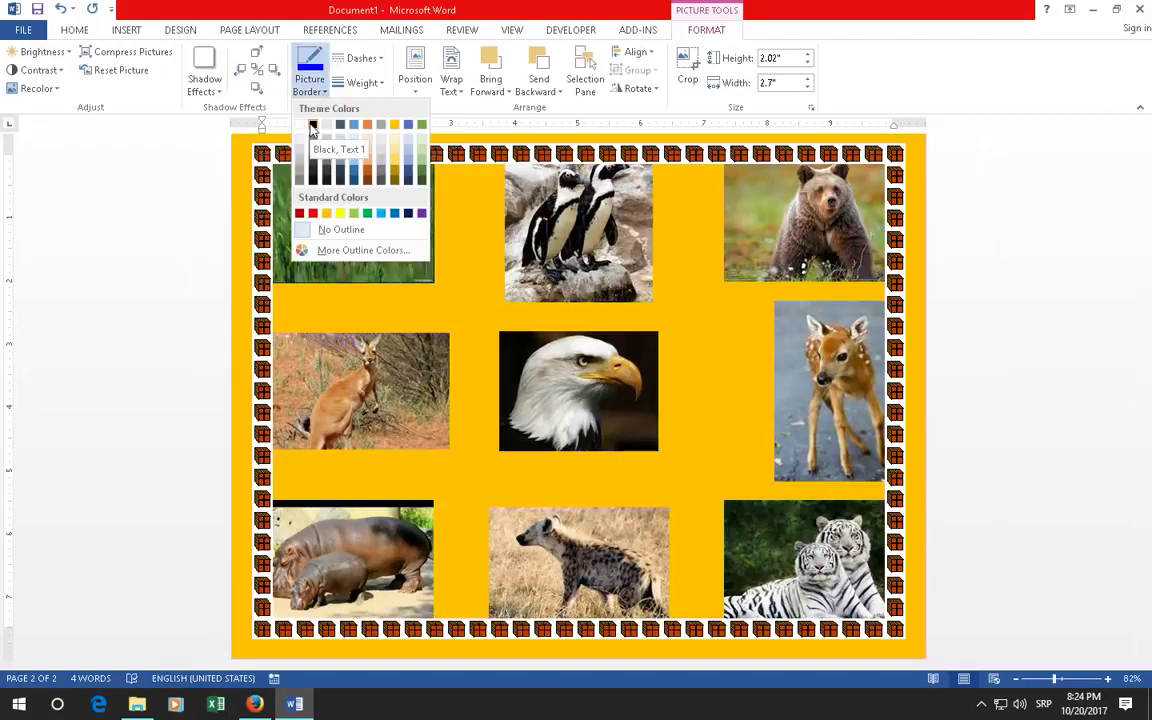
pyautogui.click(312, 127)
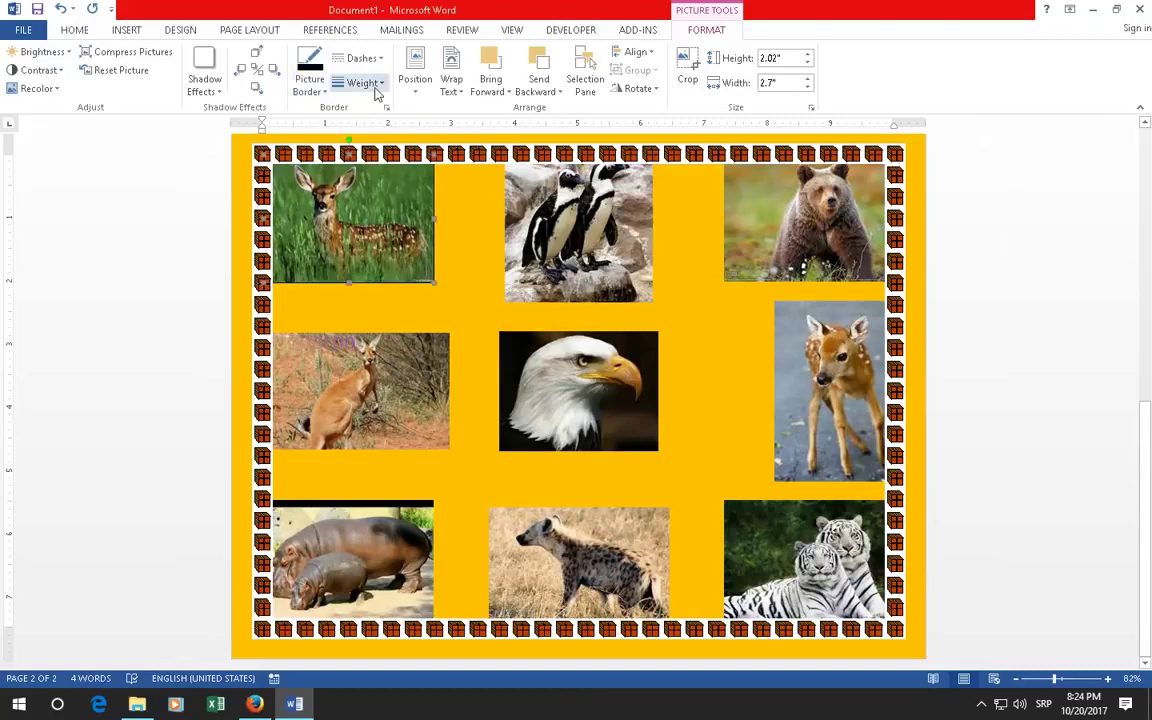
pyautogui.click(379, 90)
pyautogui.click(388, 193)
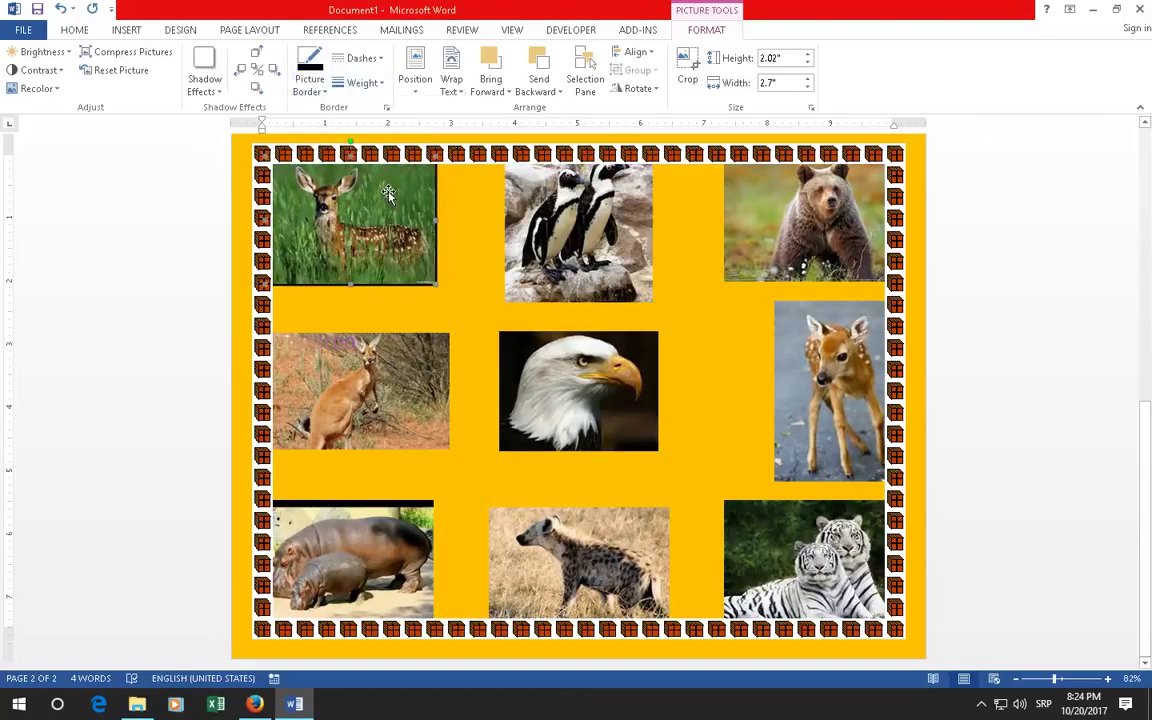
pyautogui.click(361, 83)
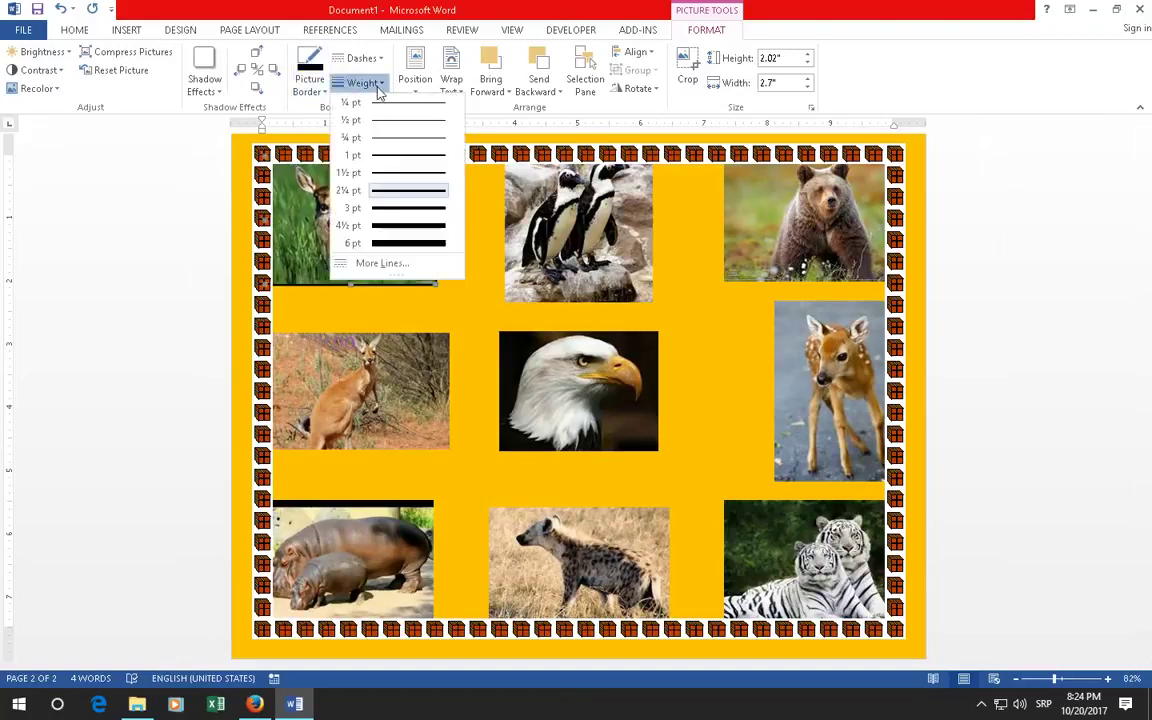
pyautogui.click(358, 209)
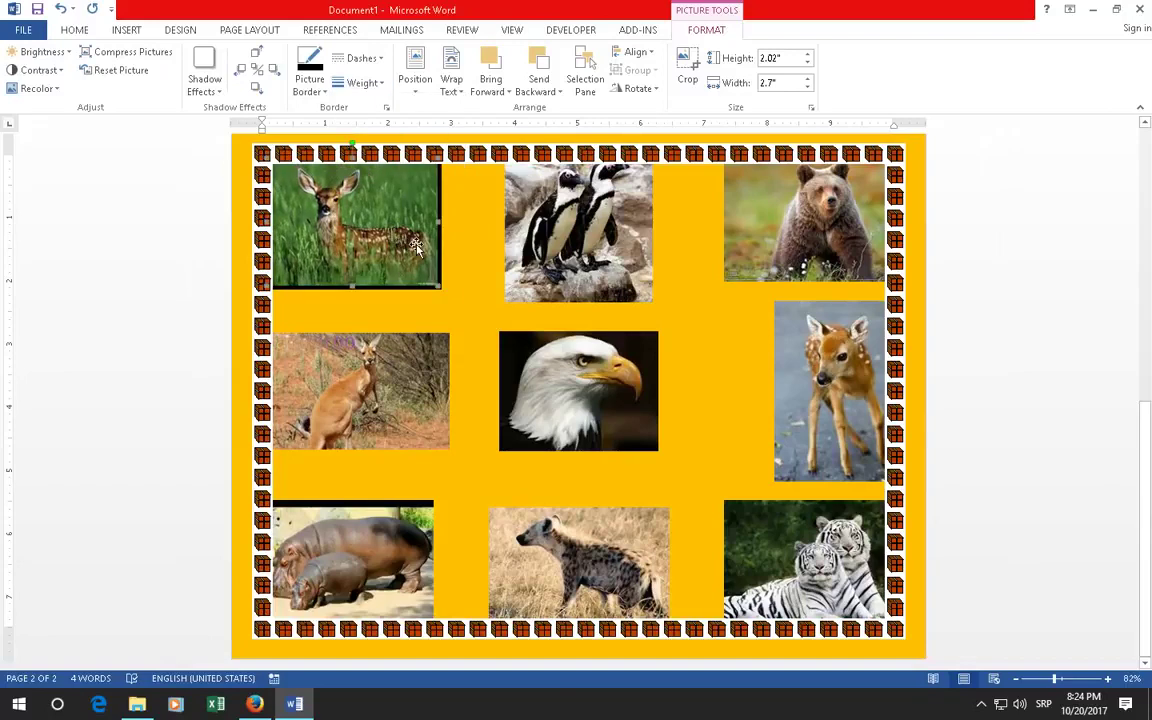
# - Repeat the black border with F4 on the penguin, bear, fawn, eagle, kangaroo, hippo, hyena and tiger pictures
pyautogui.click(538, 248)
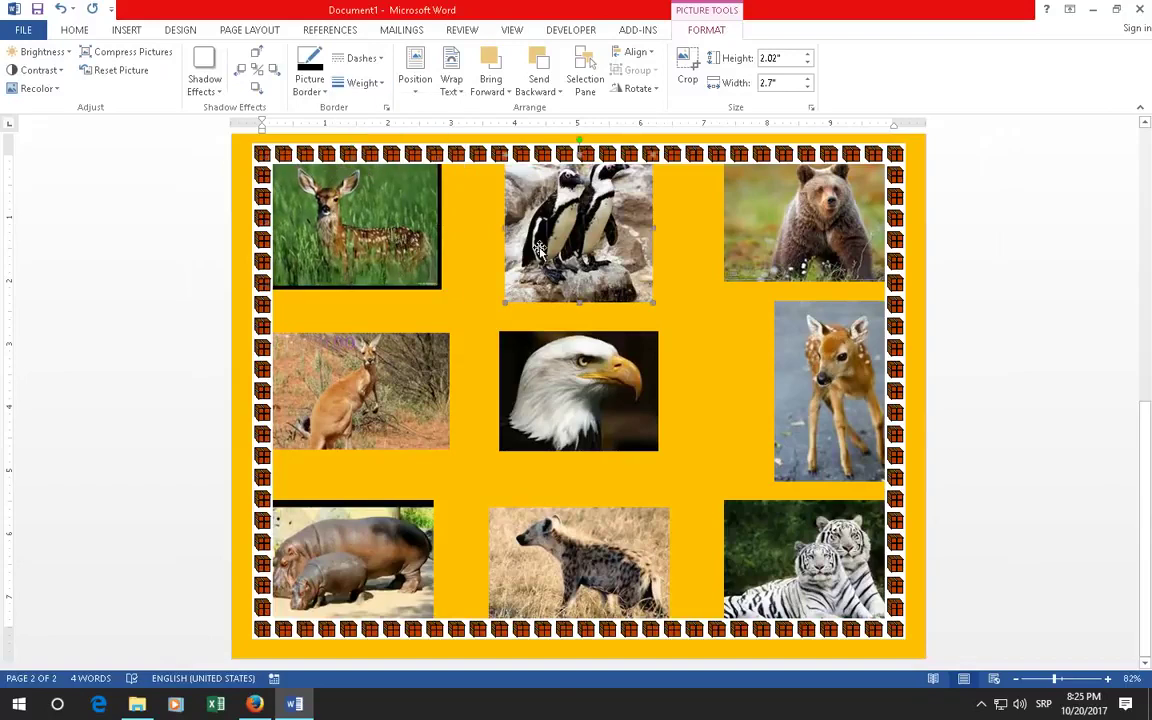
pyautogui.press('F4')
pyautogui.click(745, 215)
pyautogui.press('F4')
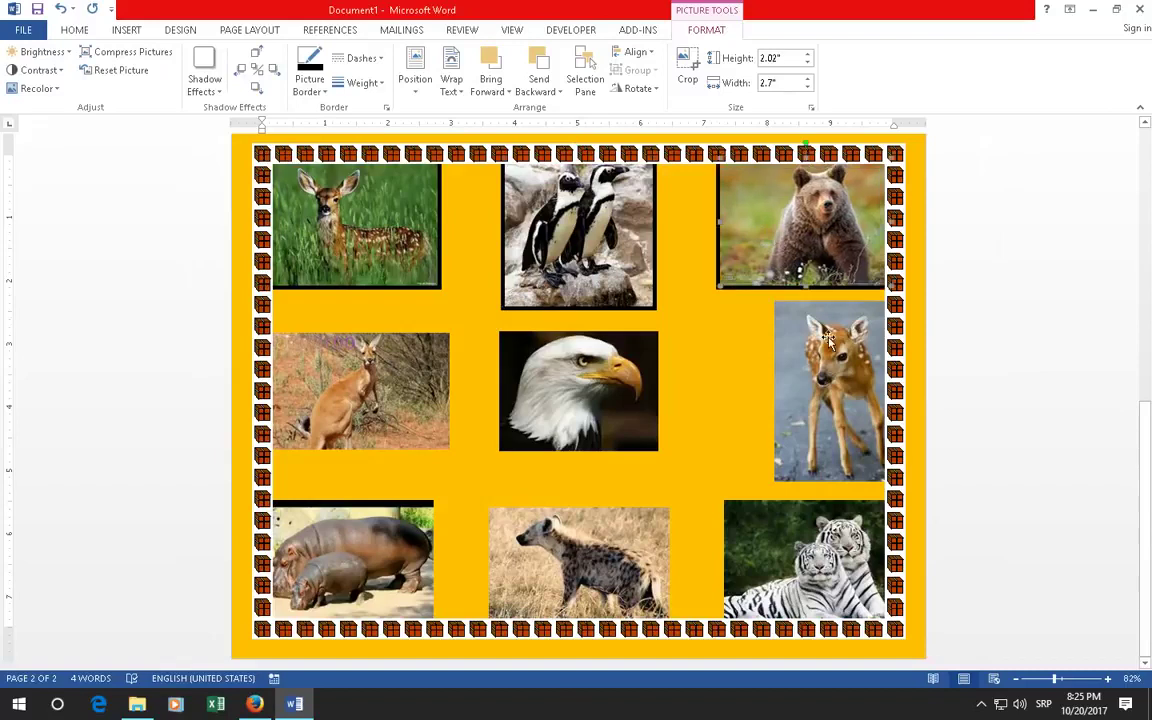
pyautogui.click(785, 390)
pyautogui.press('F4')
pyautogui.click(580, 385)
pyautogui.press('F4')
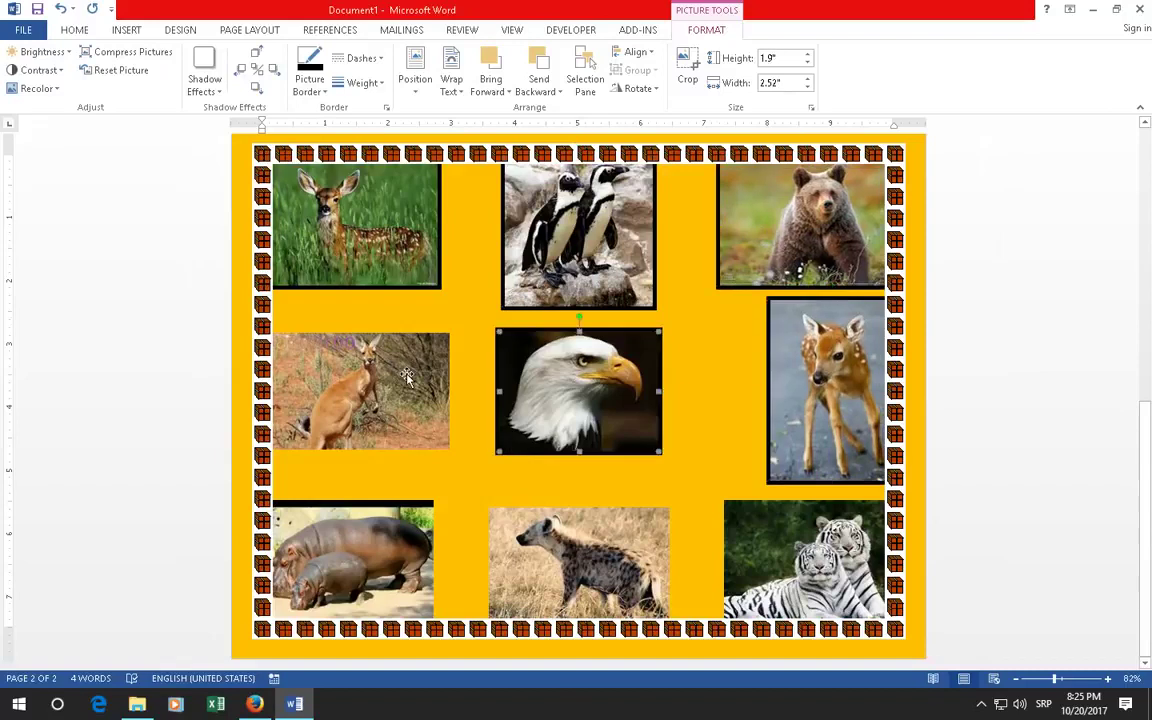
pyautogui.click(372, 340)
pyautogui.press('F4')
pyautogui.click(403, 548)
pyautogui.press('F4')
pyautogui.click(535, 505)
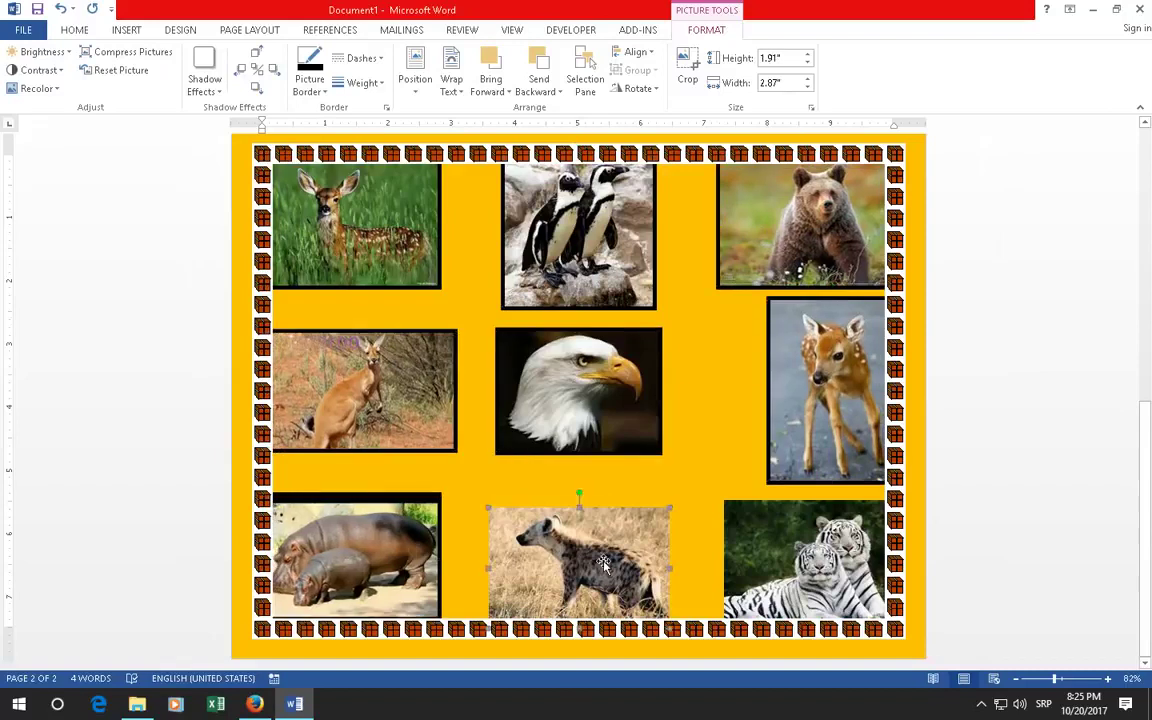
pyautogui.press('F4')
pyautogui.click(762, 560)
pyautogui.press('F4')
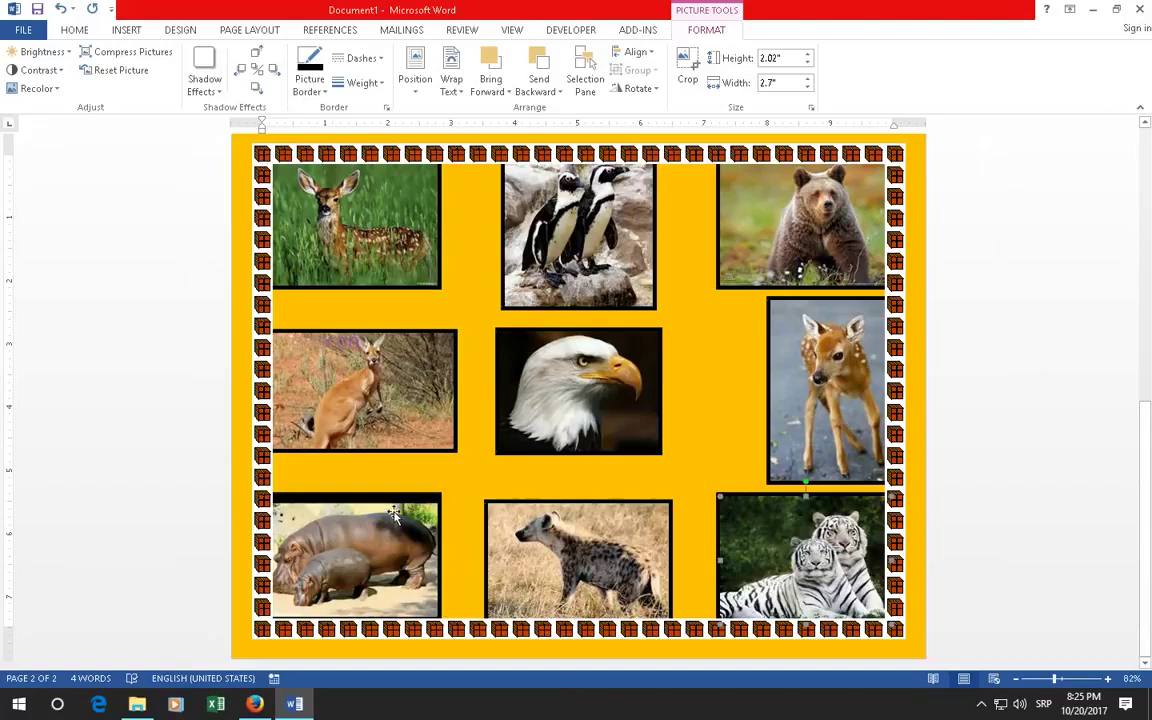
# - Undo the accidental move of the hippo picture so it stays in place
pyautogui.click(395, 497)
pyautogui.moveTo(395, 497); pyautogui.dragTo(559, 489)
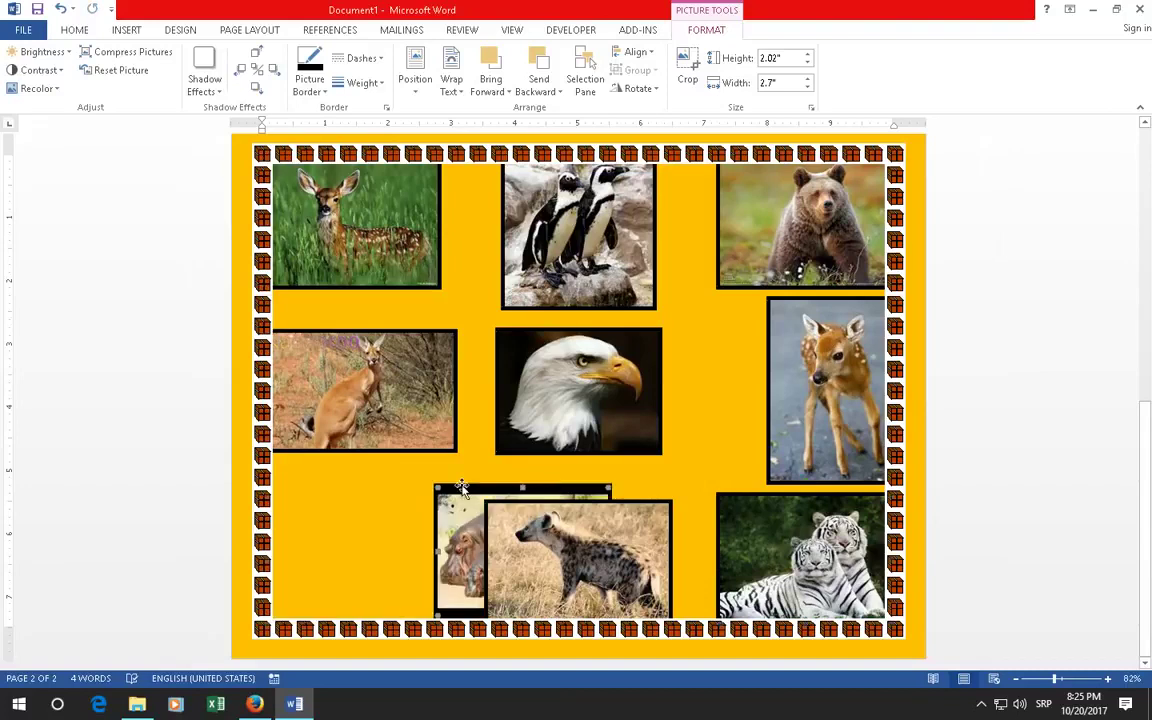
pyautogui.click(59, 9)
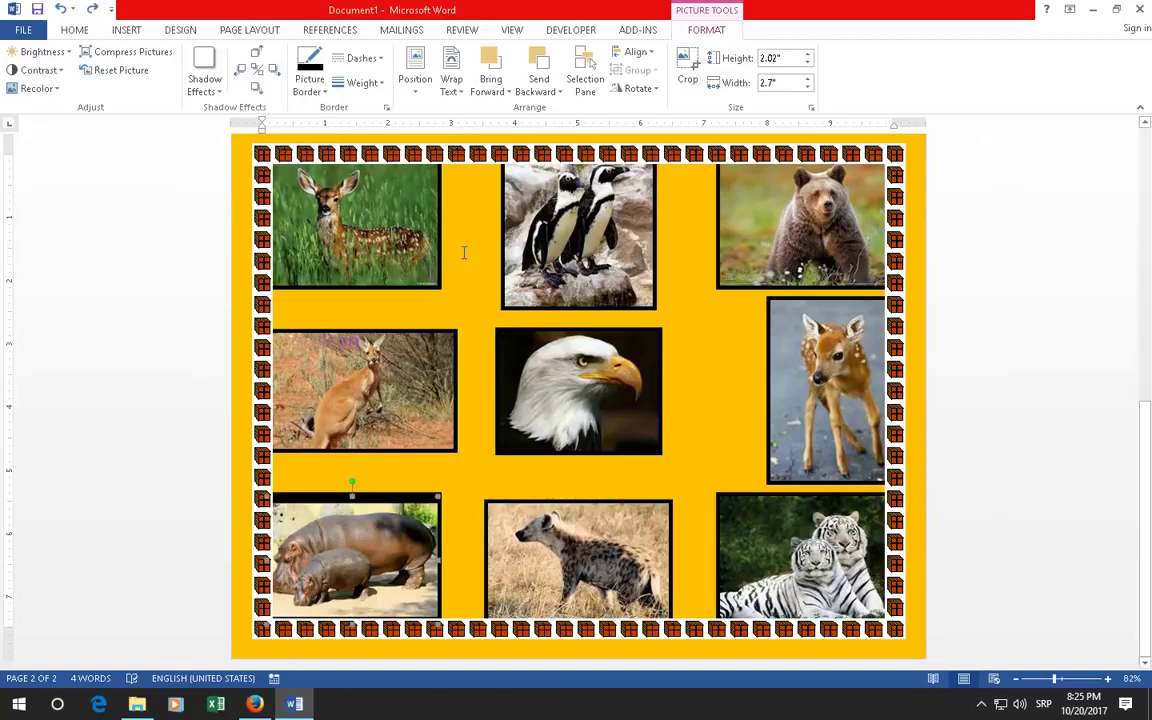
pyautogui.click(449, 195)
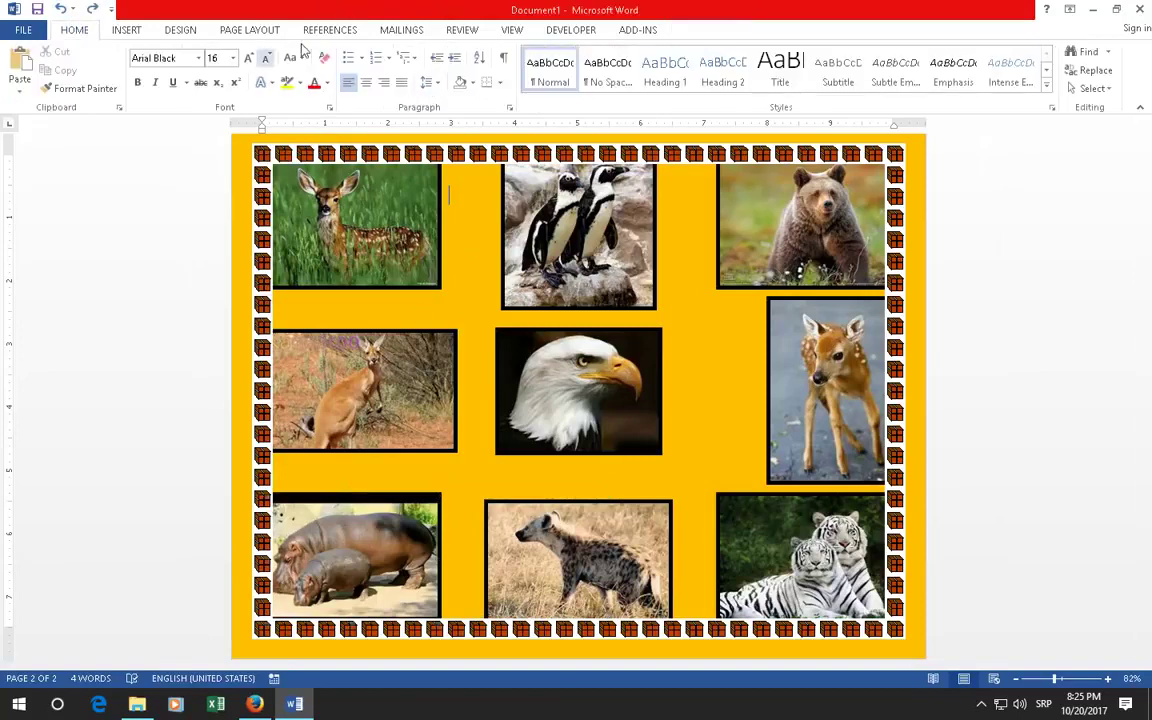
# - Try Align Center on the deer picture alone, then undo it
pyautogui.click(386, 218)
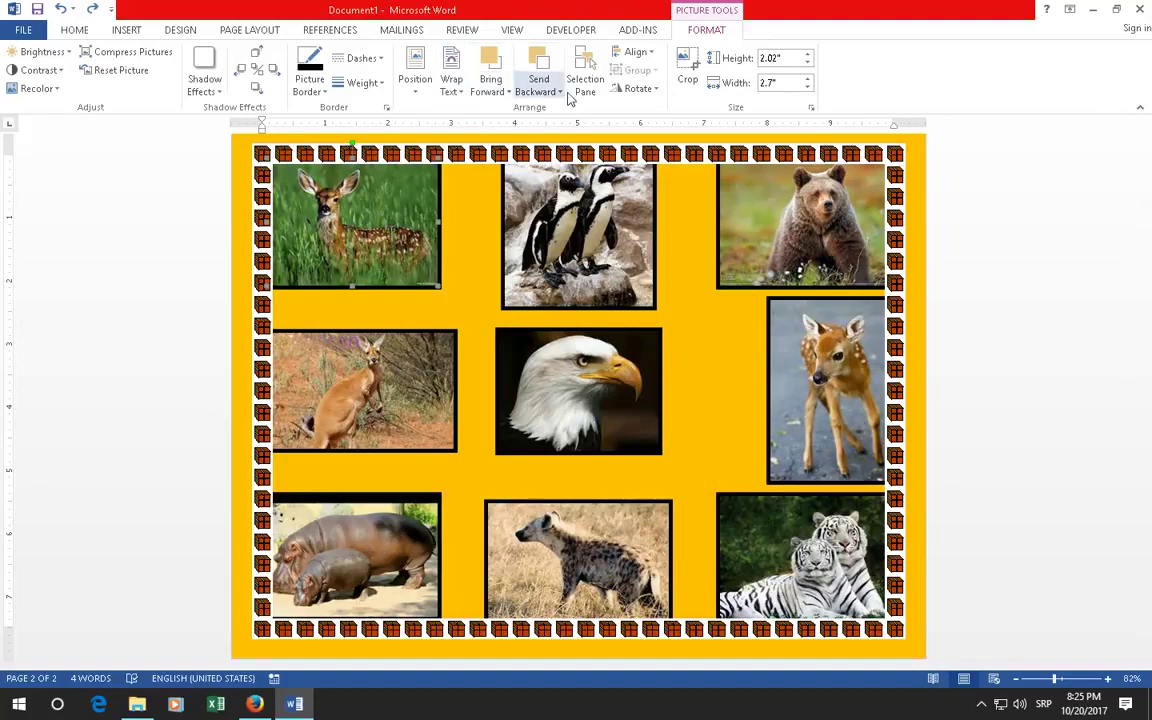
pyautogui.click(653, 59)
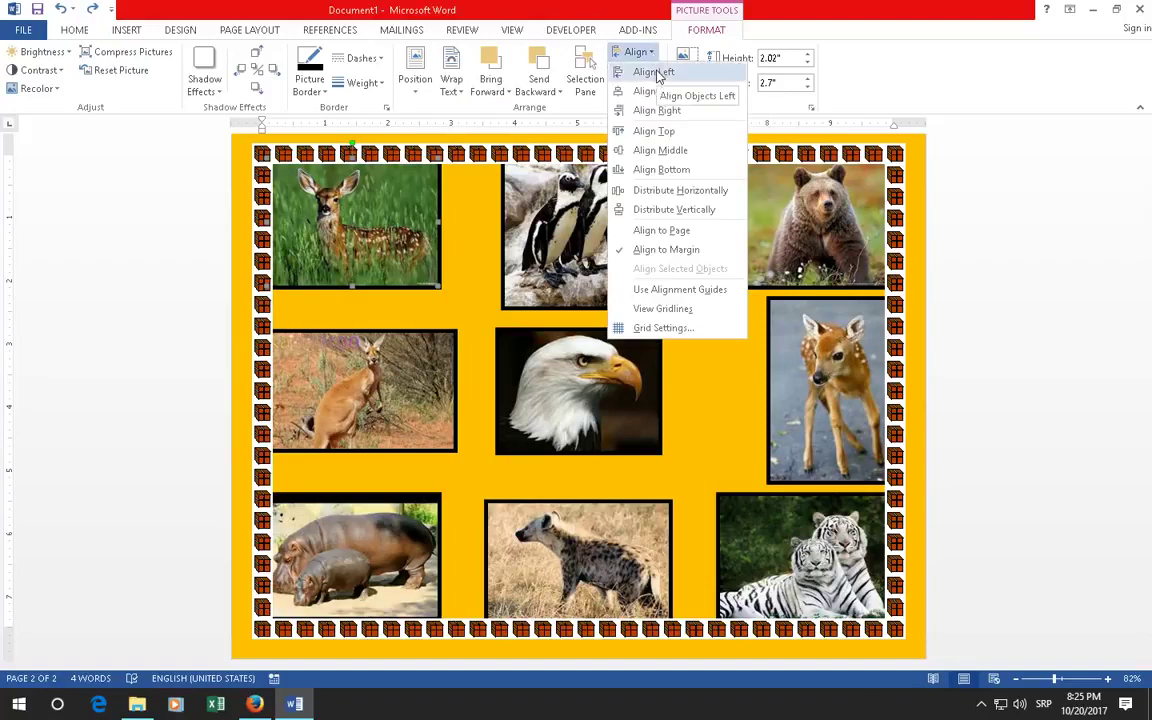
pyautogui.click(671, 92)
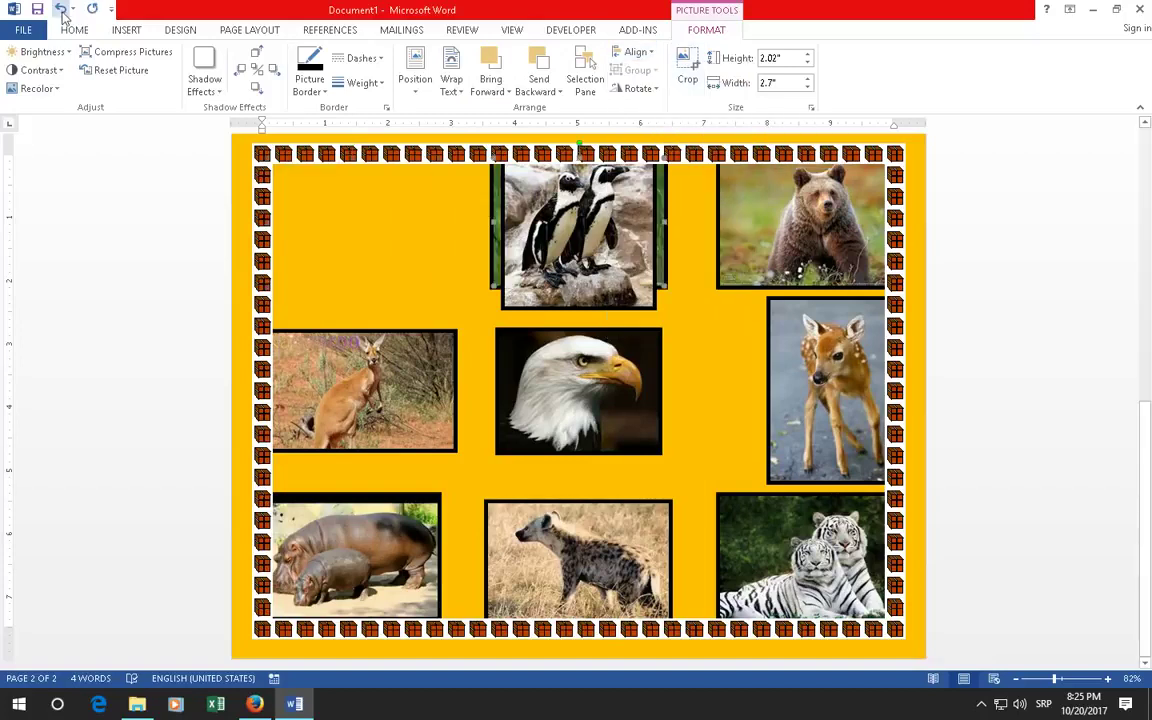
pyautogui.click(61, 9)
# - Select the bear, fawn and tiger pictures and centre-align them with Align Center
pyautogui.click(578, 240)
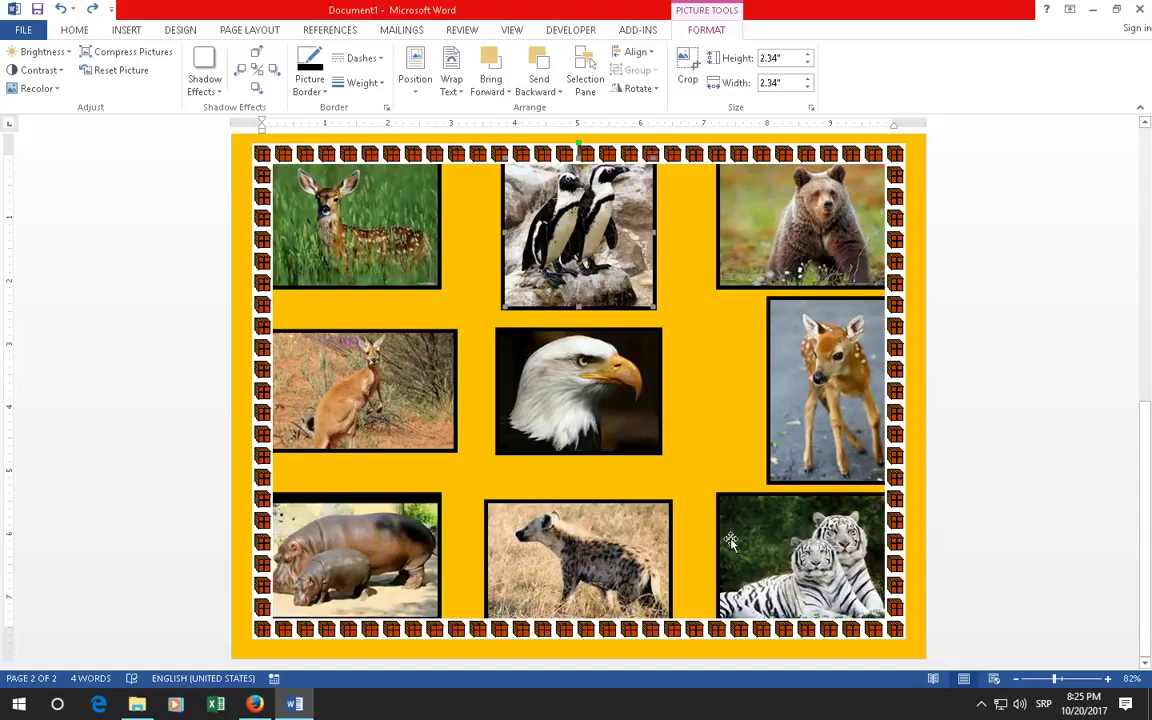
pyautogui.click(792, 248)
pyautogui.keyDown('shift'); pyautogui.click(775, 420); pyautogui.keyUp('shift')
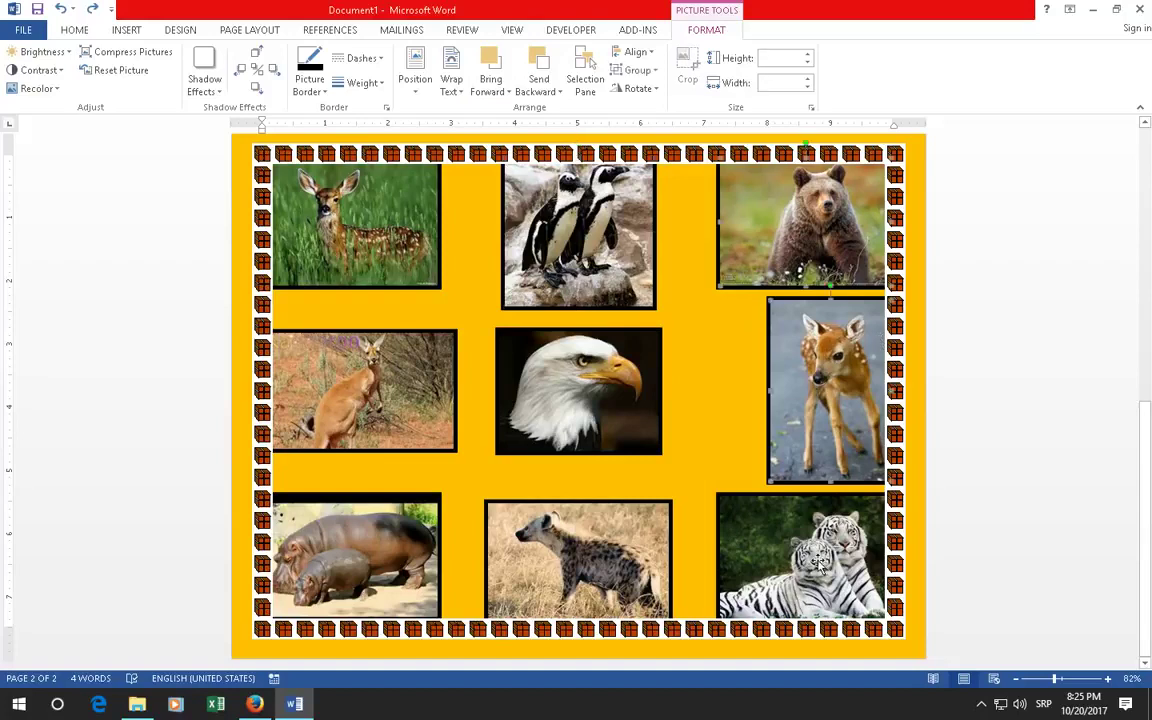
pyautogui.keyDown('shift'); pyautogui.click(820, 561); pyautogui.keyUp('shift')
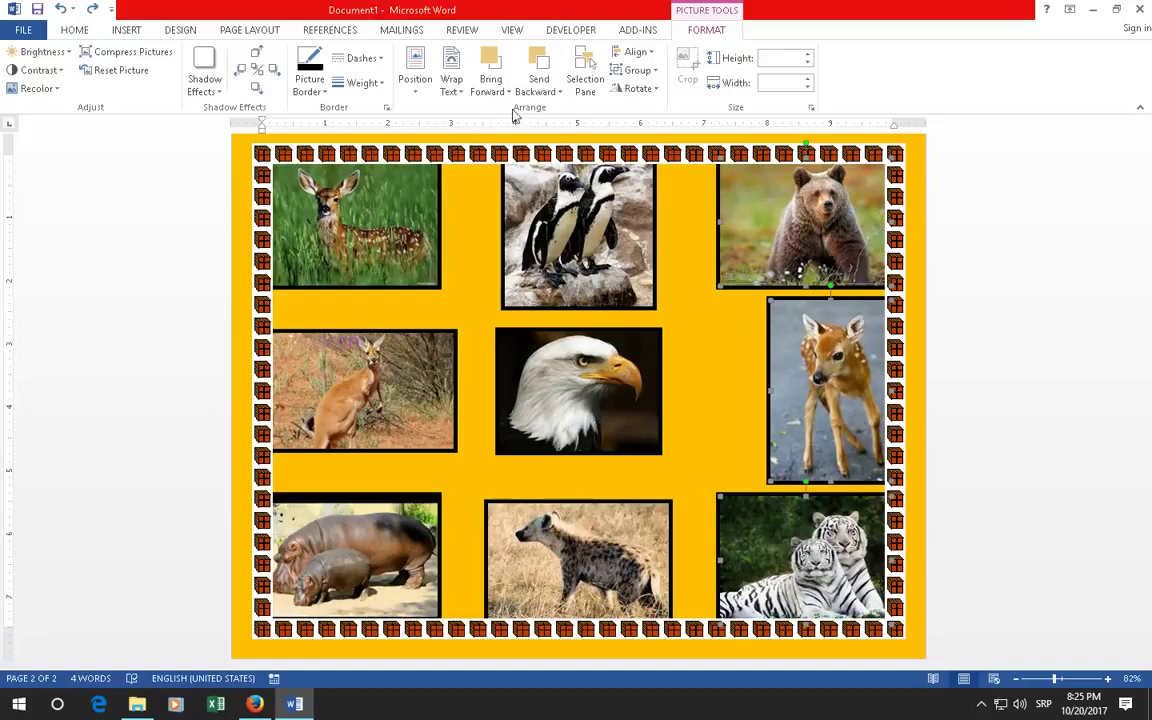
pyautogui.click(650, 56)
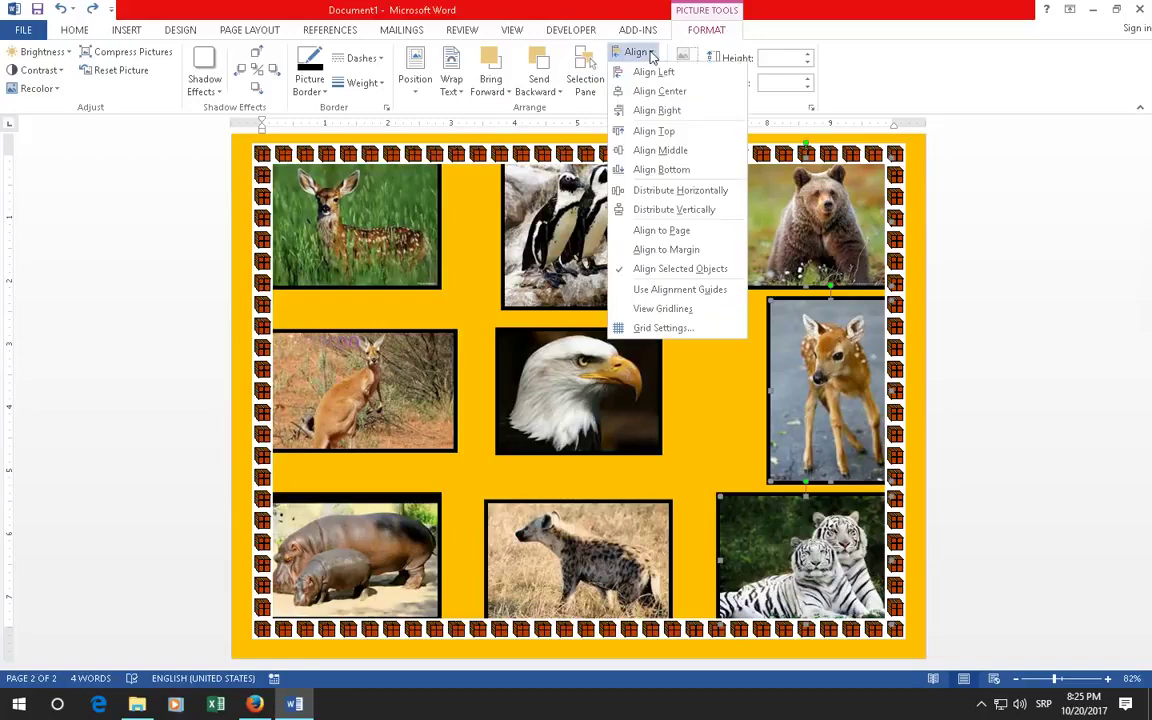
pyautogui.click(650, 56)
pyautogui.click(651, 55)
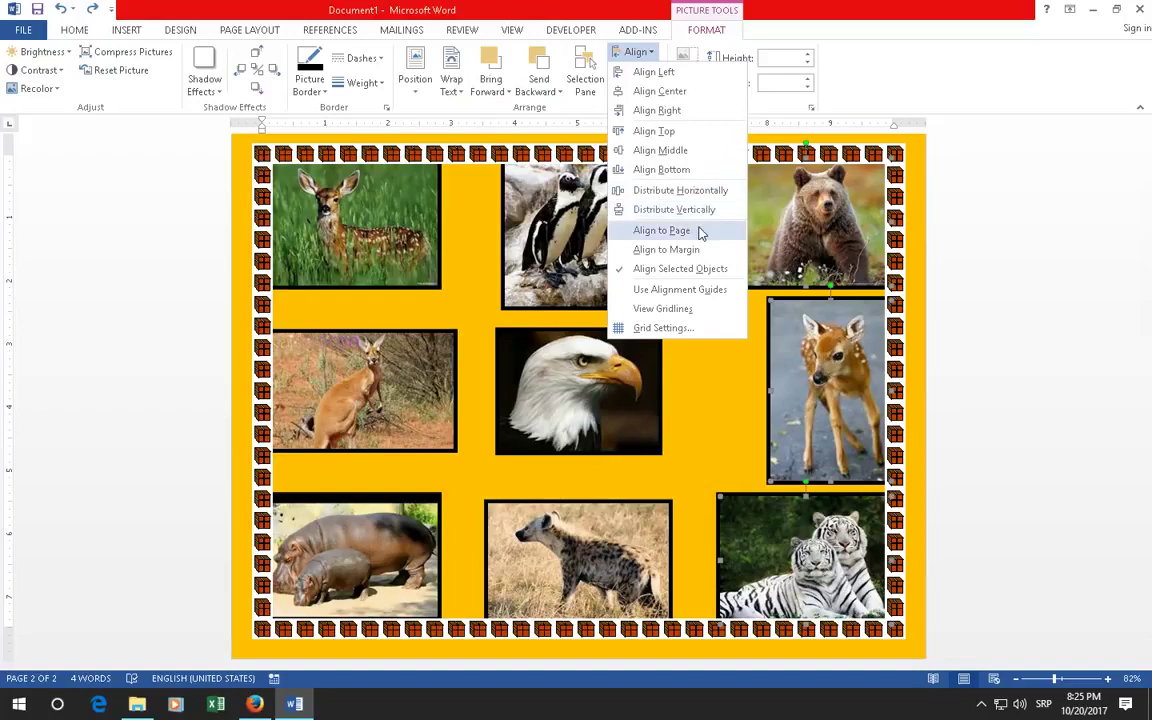
pyautogui.click(677, 94)
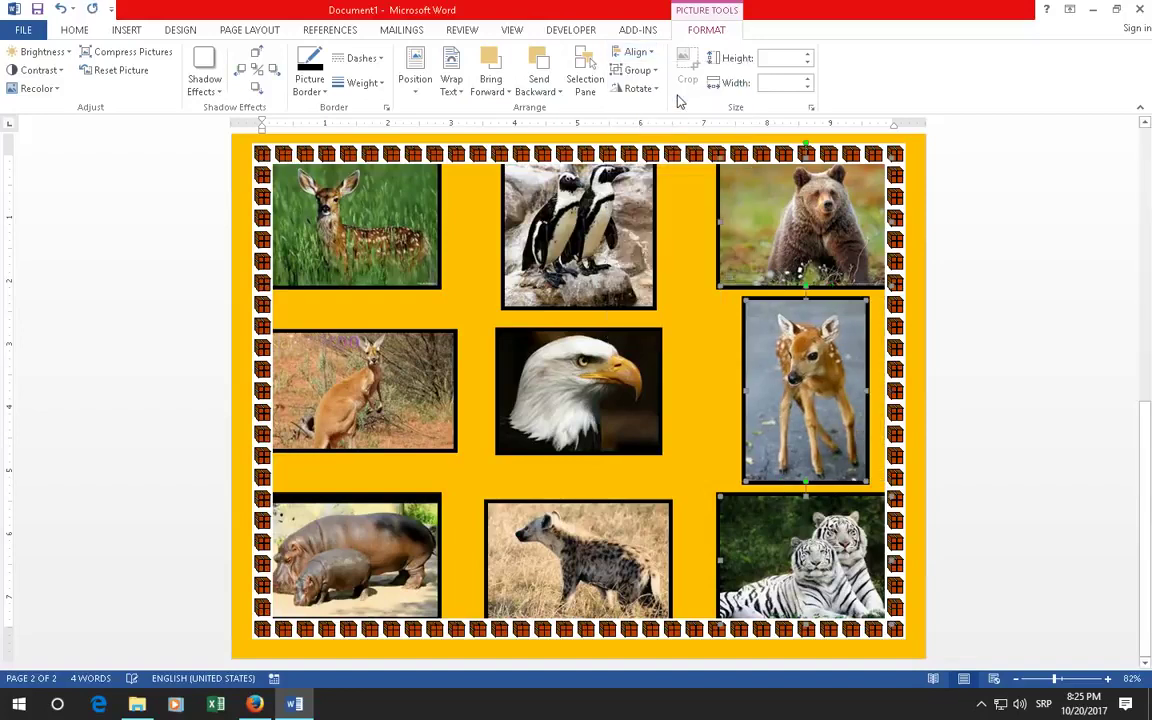
# - Select the hippo, kangaroo and deer pictures and centre-align them with Align Center
pyautogui.click(348, 500)
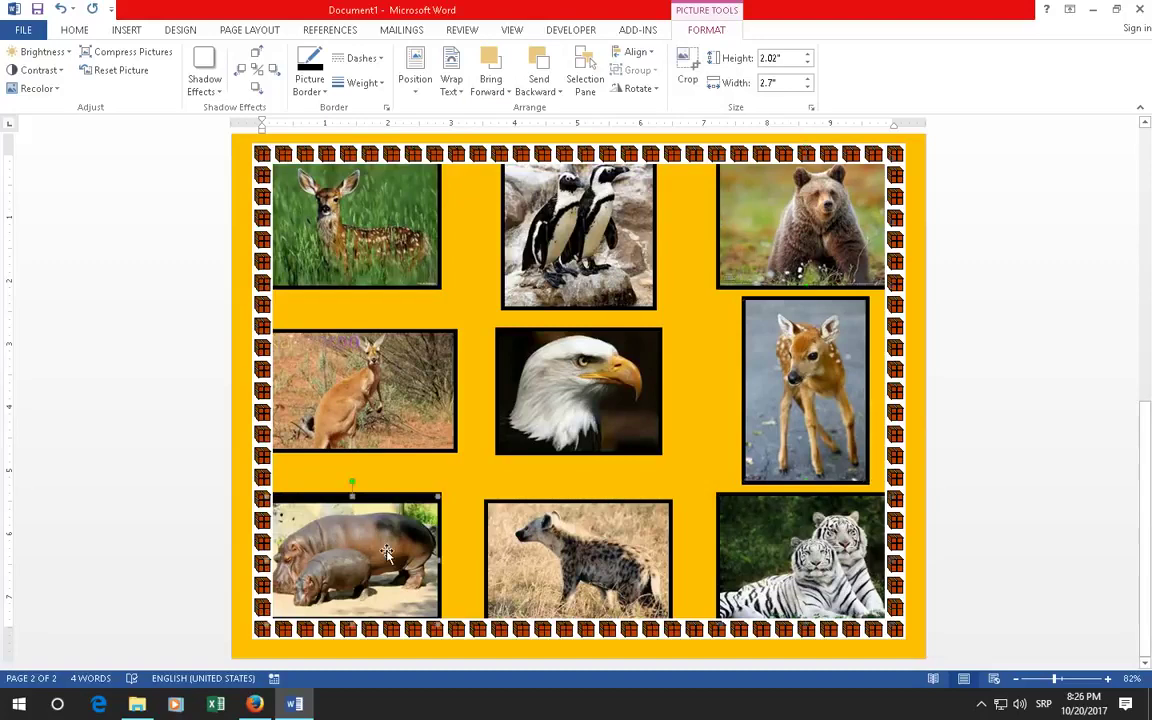
pyautogui.keyDown('ctrl'); pyautogui.click(399, 398); pyautogui.keyUp('ctrl')
pyautogui.keyDown('ctrl'); pyautogui.click(337, 228); pyautogui.keyUp('ctrl')
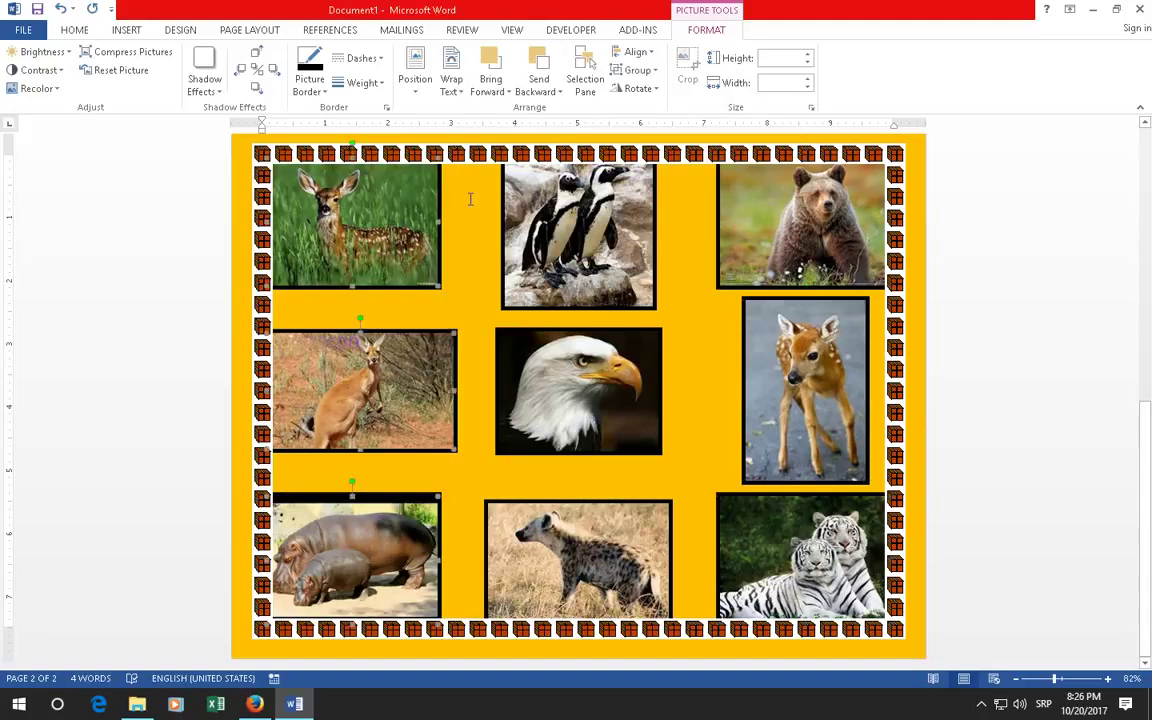
pyautogui.click(636, 52)
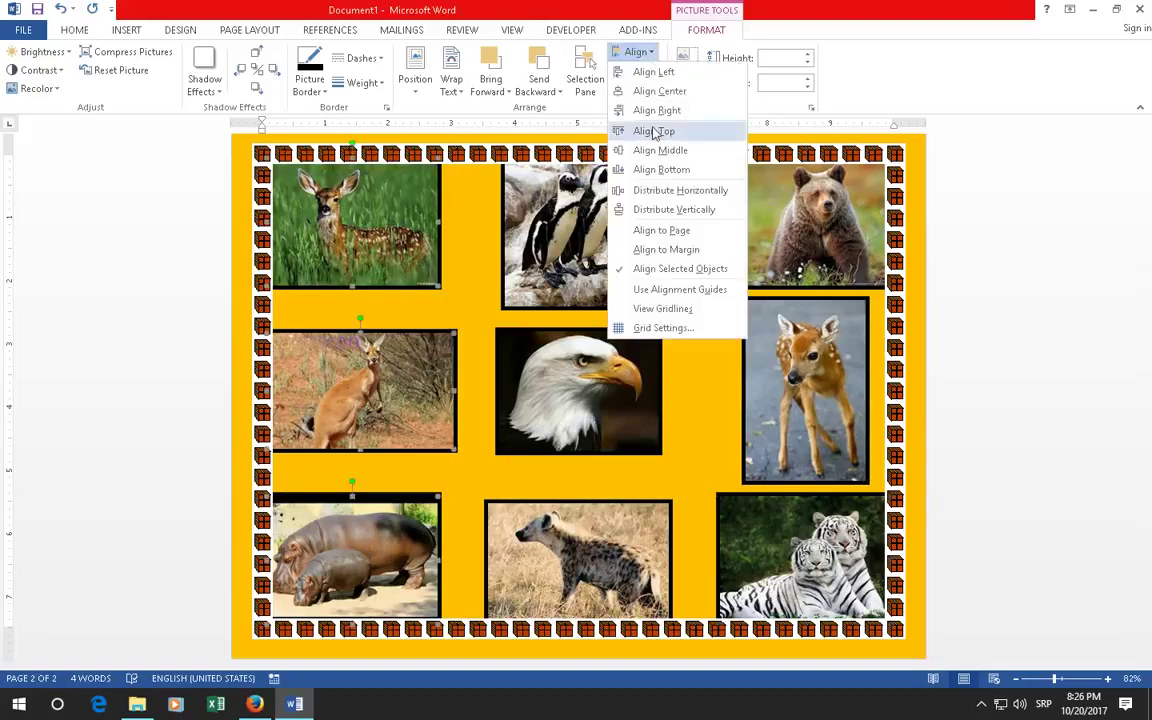
pyautogui.click(675, 93)
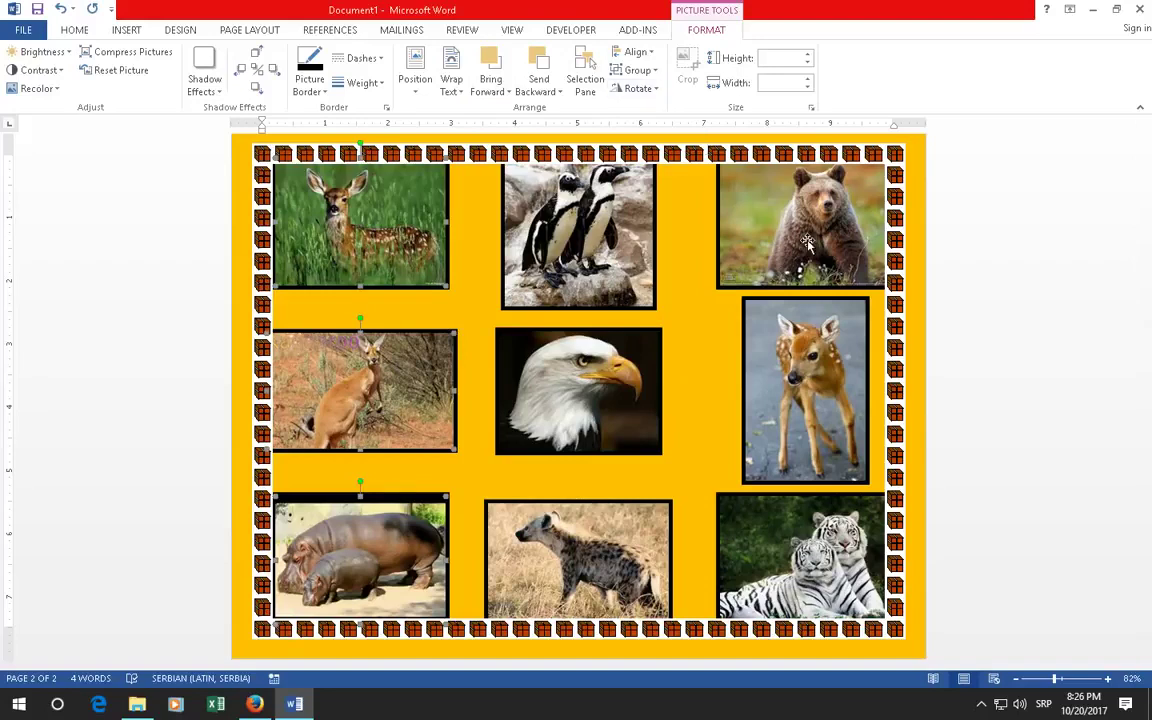
pyautogui.click(548, 395)
pyautogui.click(835, 350)
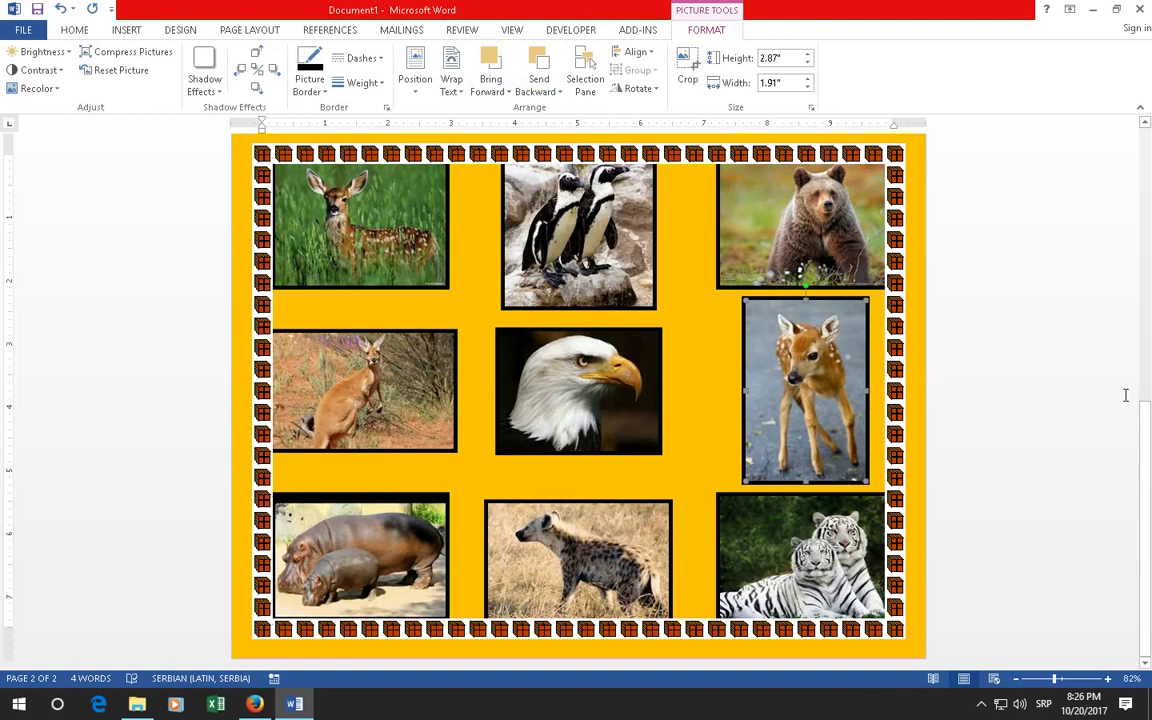
pyautogui.scroll(6, 823, 303)
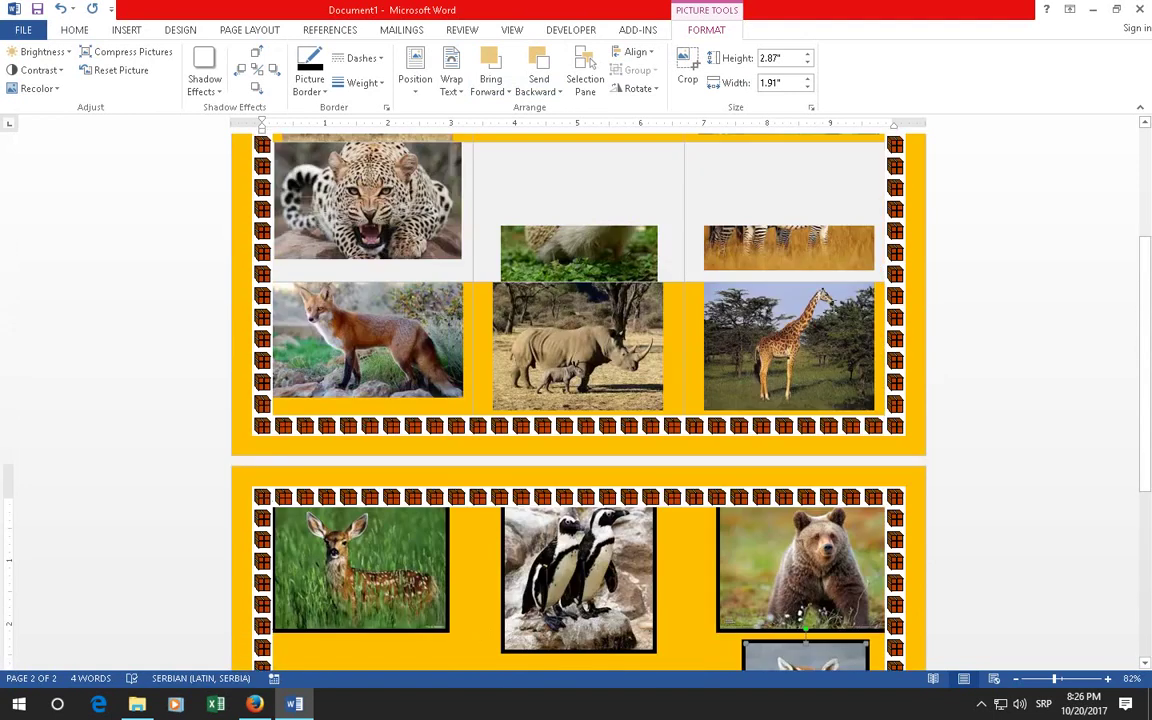
pyautogui.scroll(4, 578, 400)
pyautogui.scroll(-10, 829, 303)
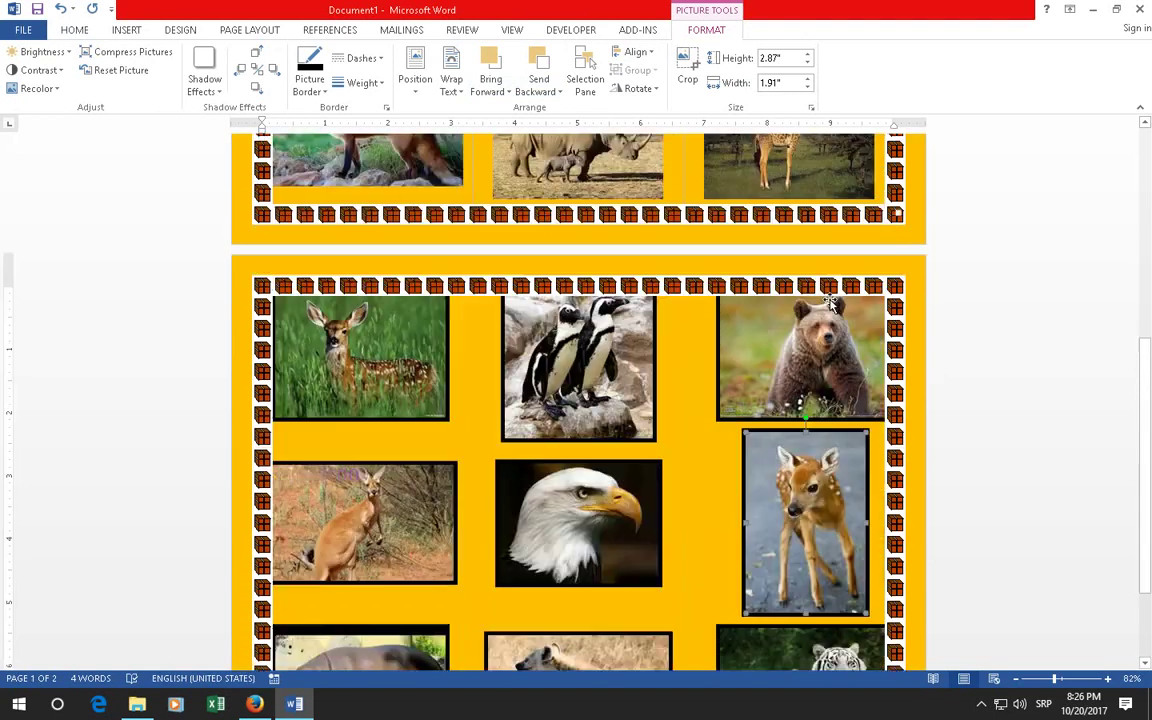